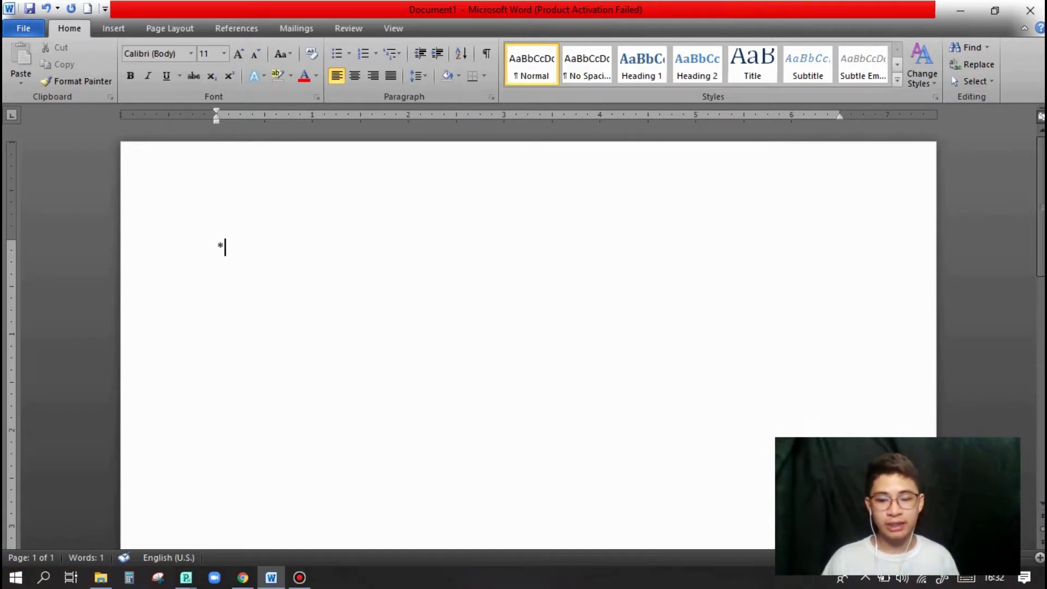
- Delete the stray '*' character at the start of the first line
{"action": "key", "text": "BackSpace"}
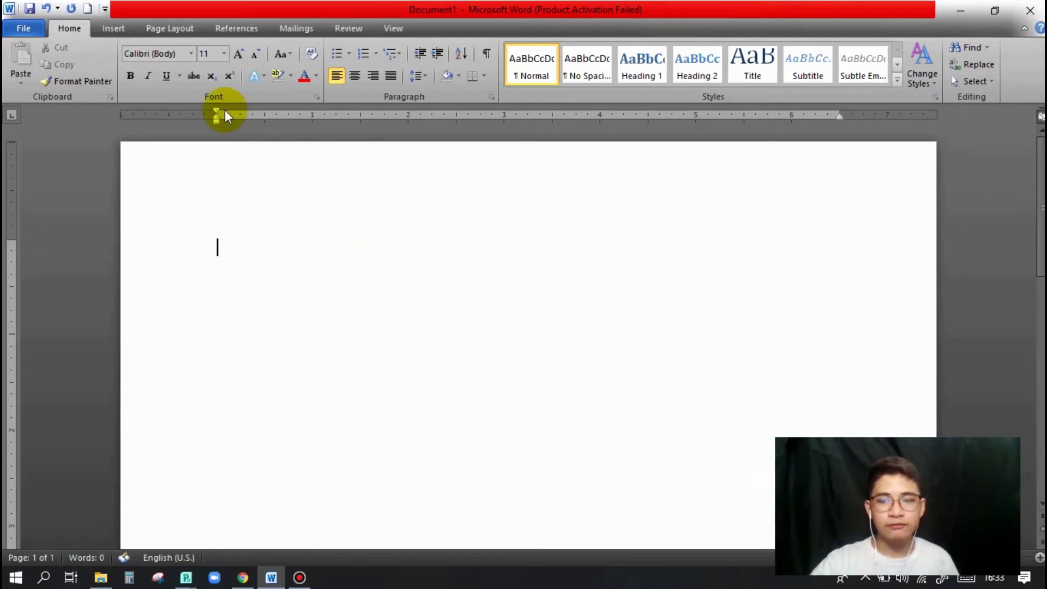
- Set the Word page color to Black, then bring Chrome to the front
{"action": "left_click", "coordinate": [183, 32]}
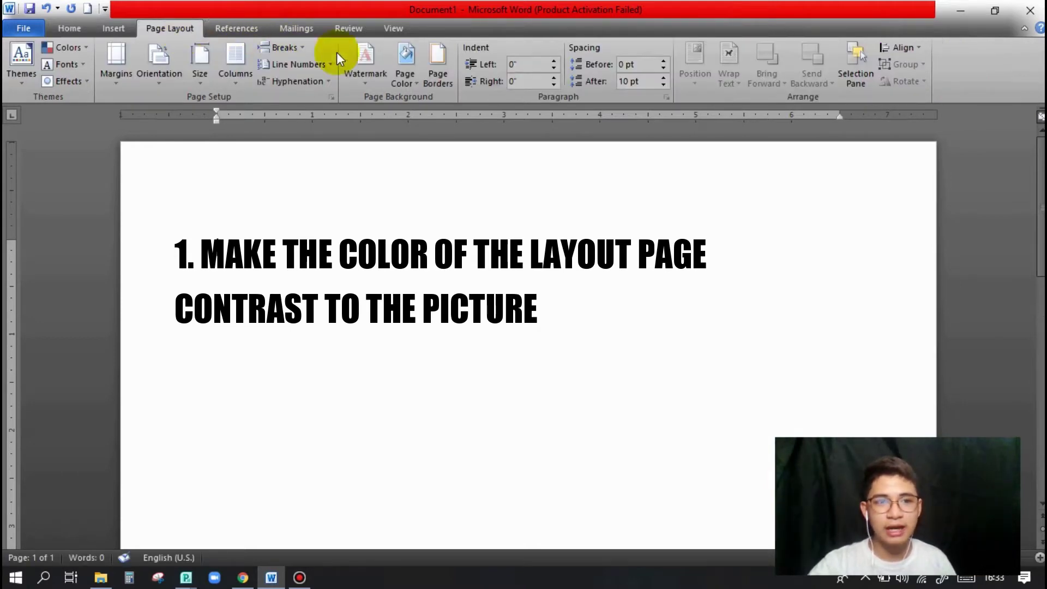
{"action": "left_click", "coordinate": [402, 64]}
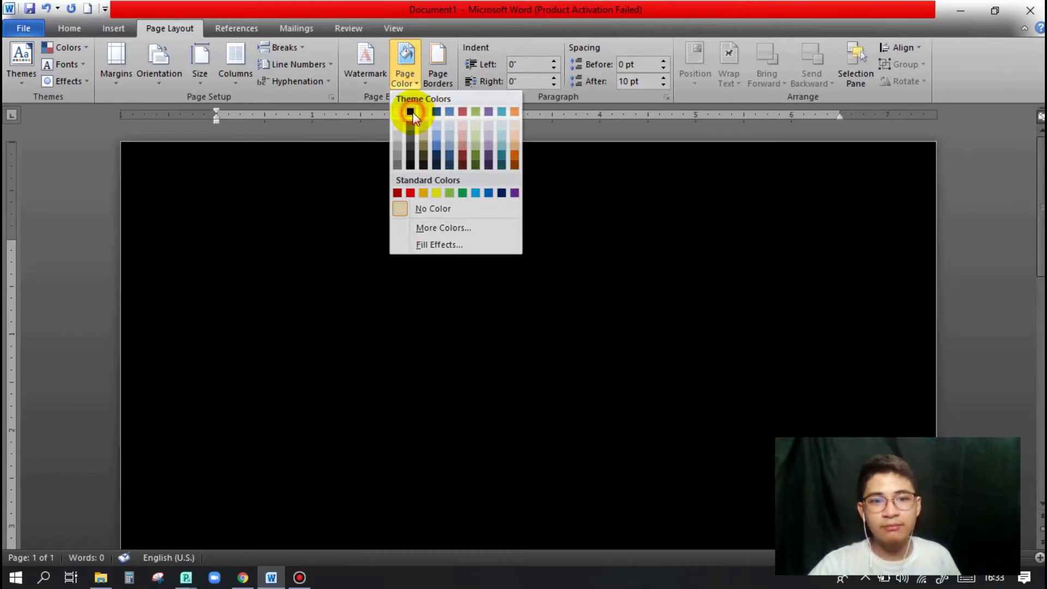
{"action": "left_click", "coordinate": [410, 112]}
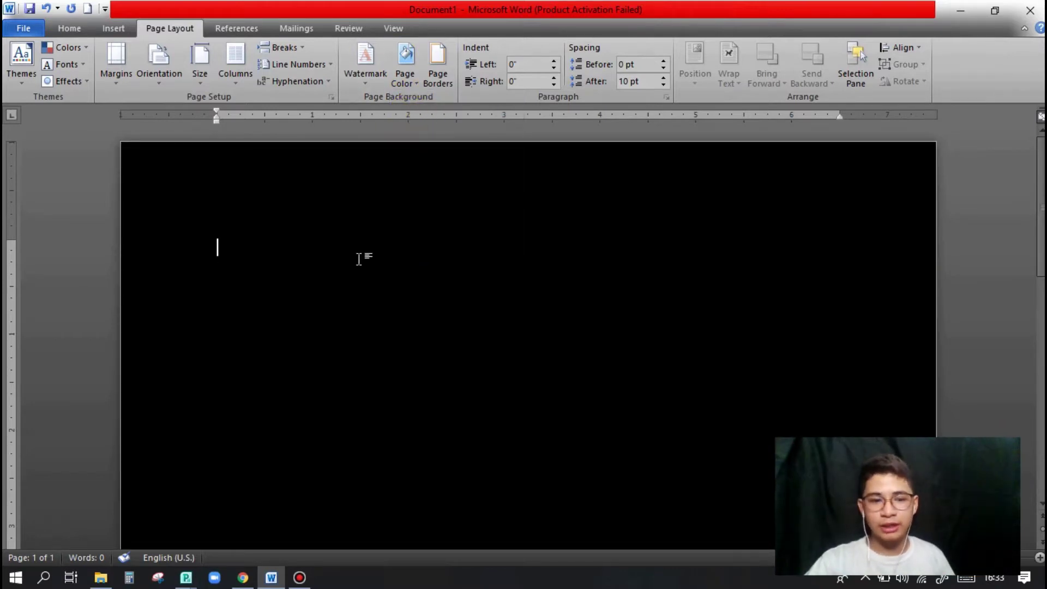
{"action": "left_click", "coordinate": [243, 578]}
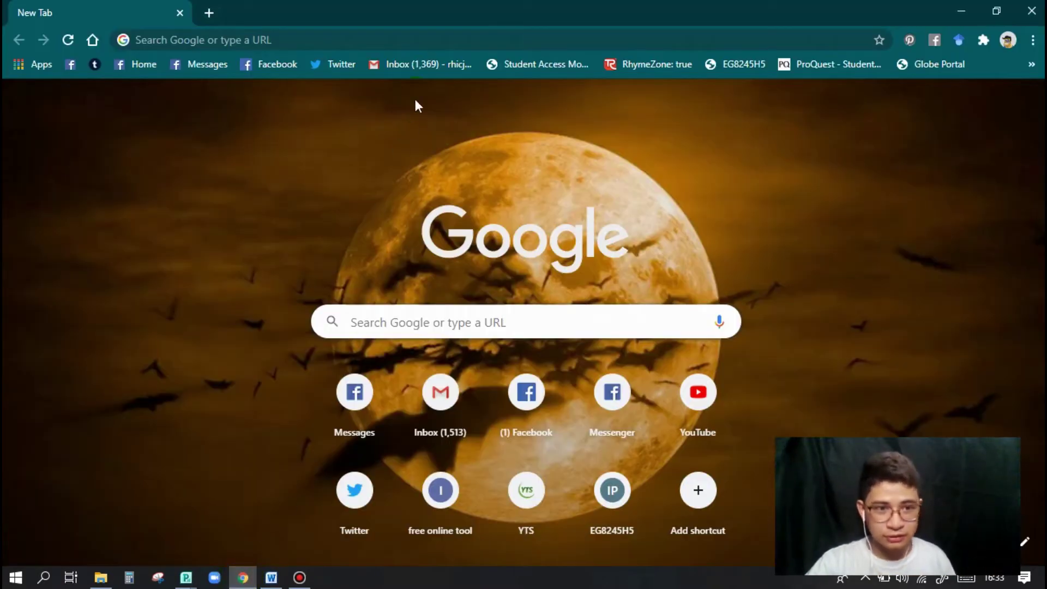
- Search Google Images for 'apple vector'
{"action": "left_click", "coordinate": [432, 38]}
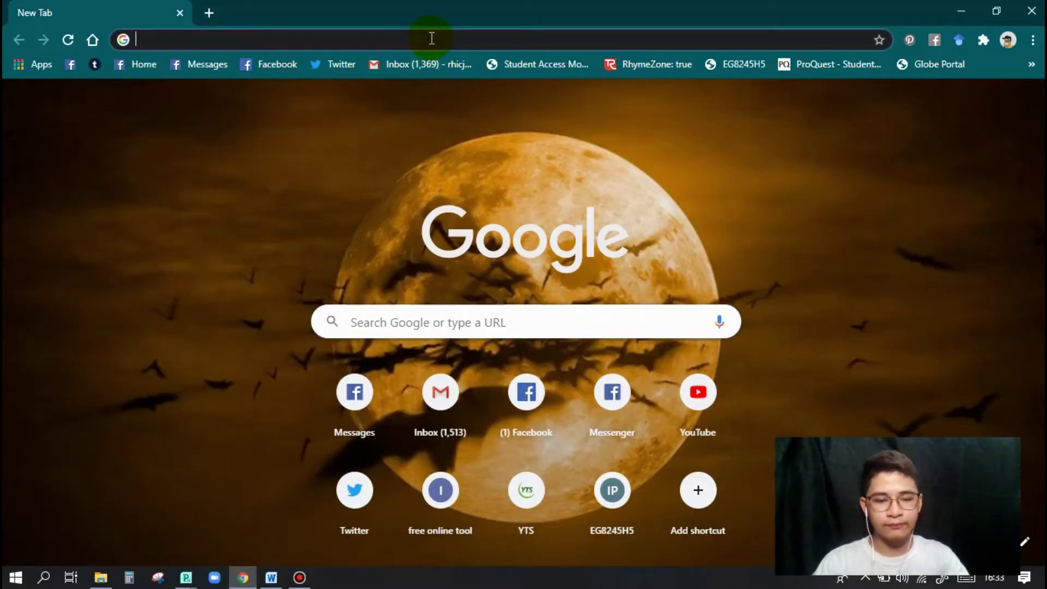
{"action": "type", "text": "apple "}
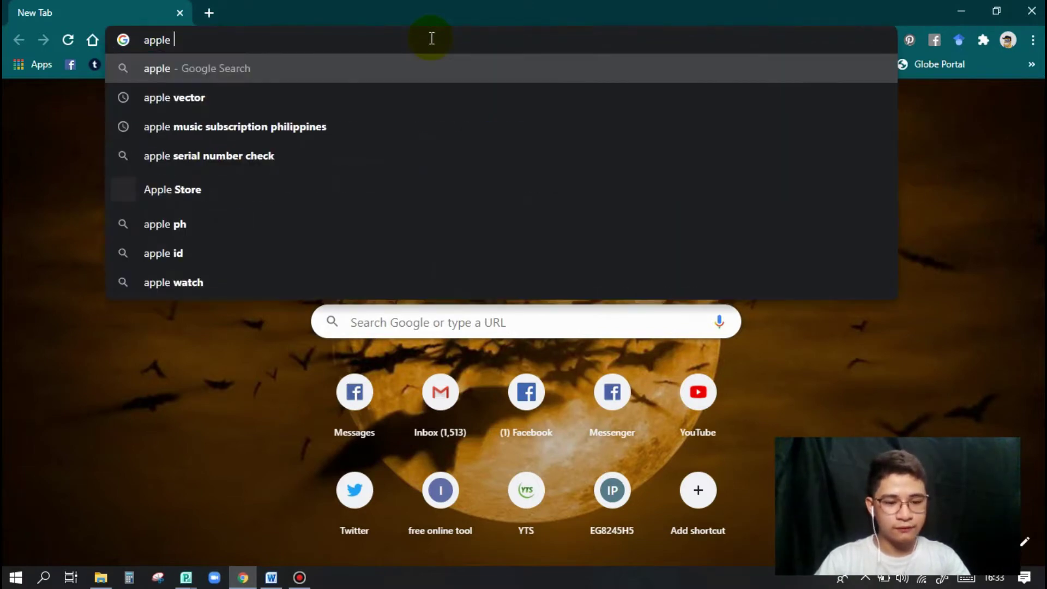
{"action": "type", "text": "vector"}
{"action": "key", "text": "Return"}
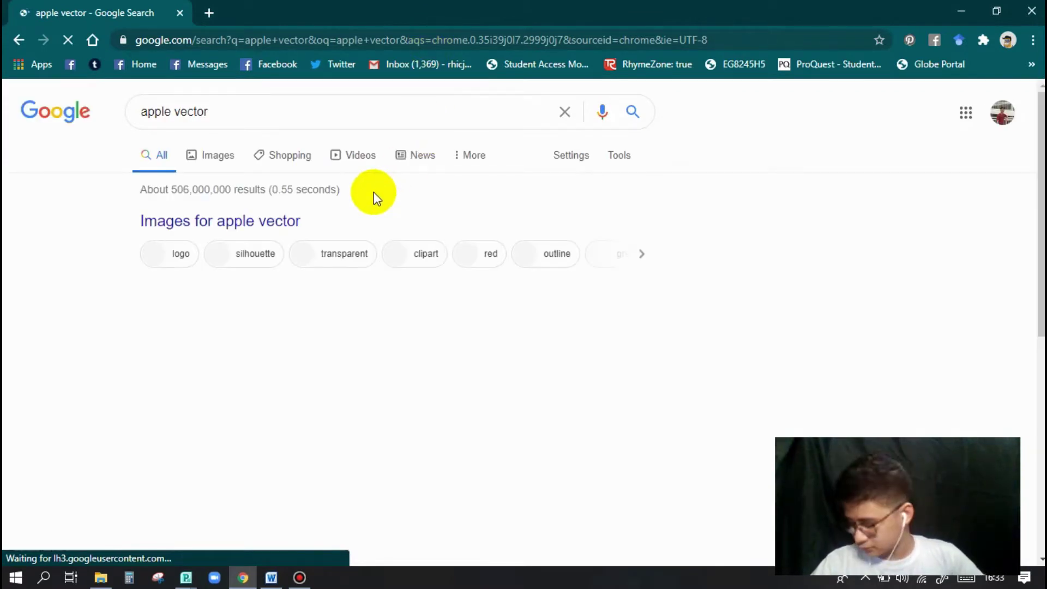
{"action": "left_click", "coordinate": [218, 155]}
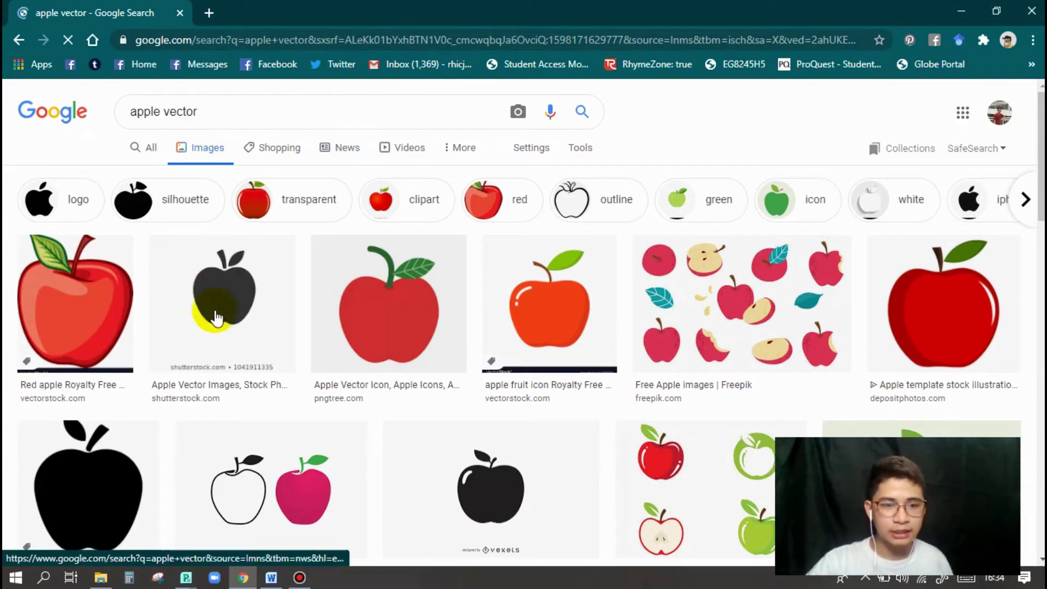
- Copy the red pngtree apple image and return to Word
{"action": "left_click", "coordinate": [396, 295]}
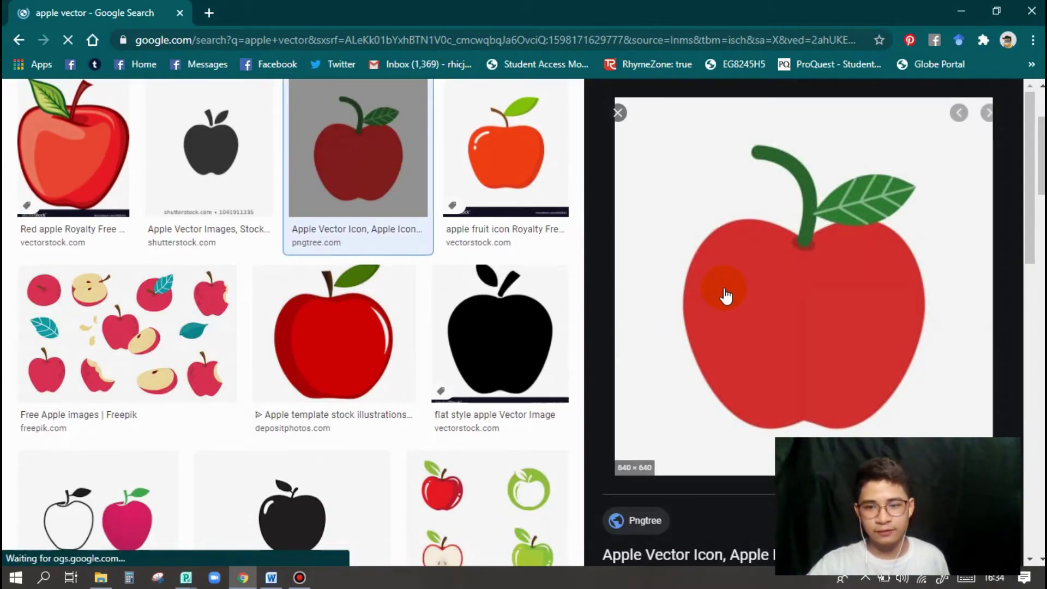
{"action": "right_click", "coordinate": [724, 288]}
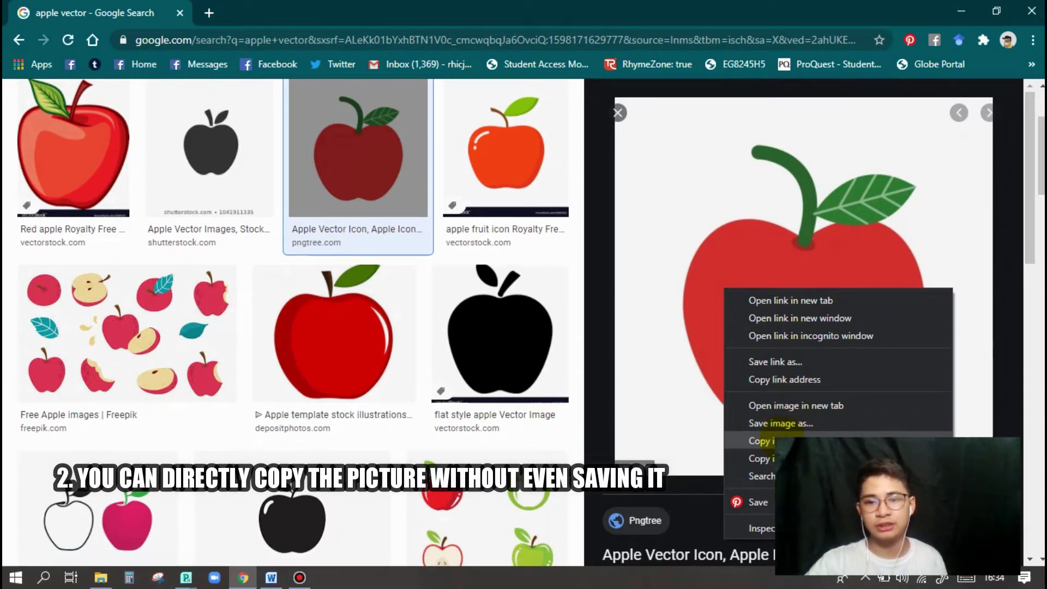
{"action": "left_click", "coordinate": [785, 441]}
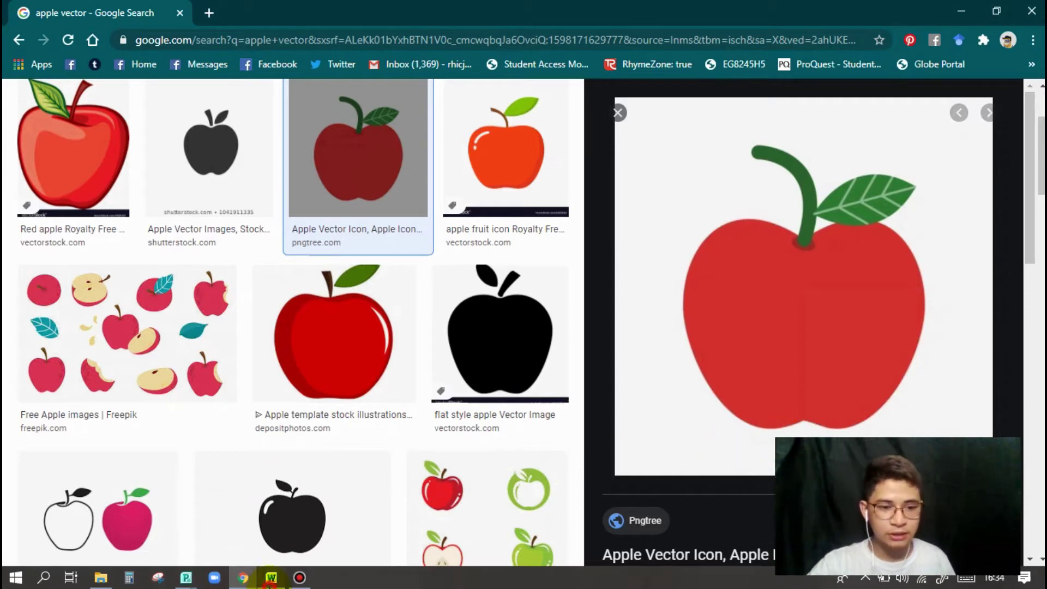
{"action": "left_click", "coordinate": [266, 579]}
- Paste the copied red apple picture onto the black page
{"action": "left_click", "coordinate": [67, 29]}
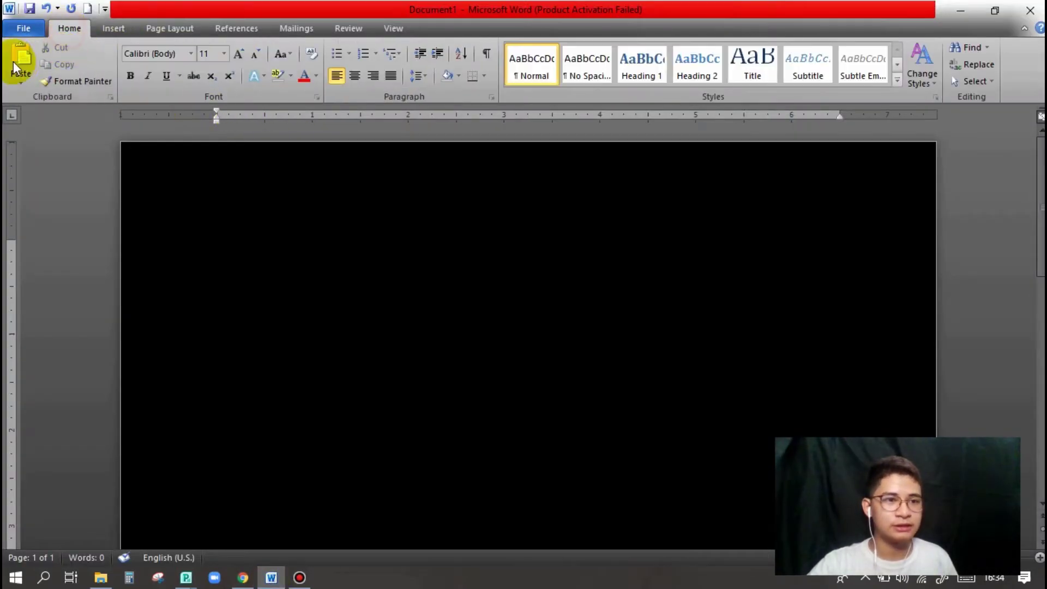
{"action": "left_click", "coordinate": [13, 61]}
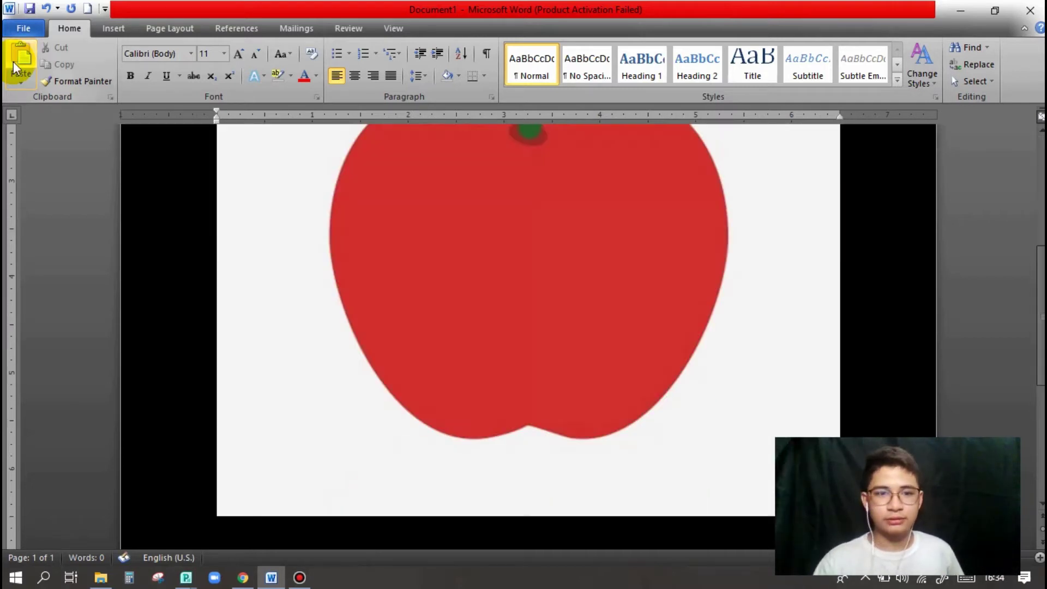
{"action": "scroll", "coordinate": [411, 254], "scroll_direction": "up", "scroll_amount": 5}
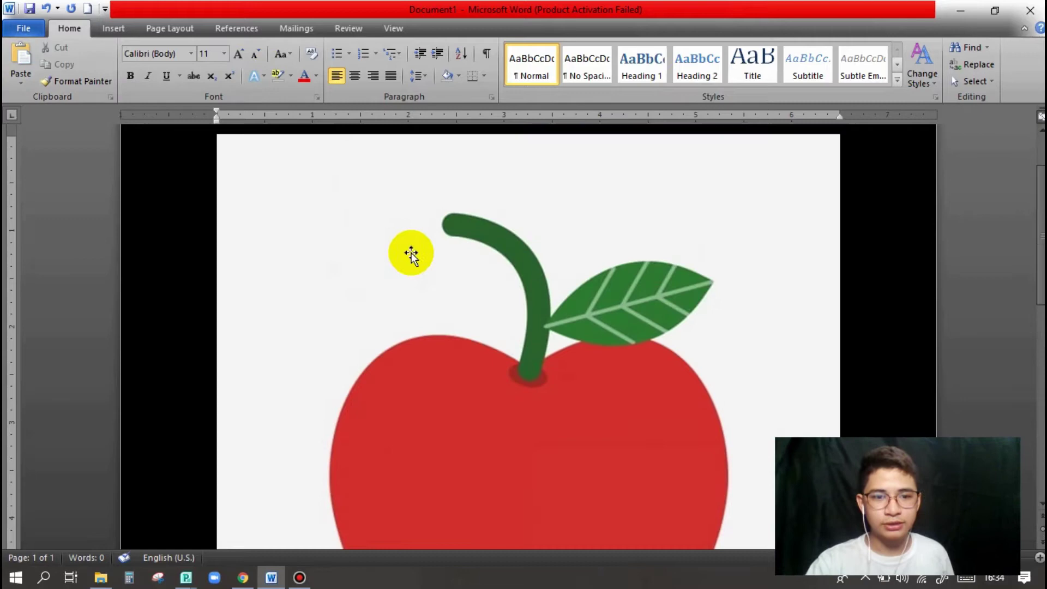
{"action": "left_click", "coordinate": [561, 207]}
- Bring up the apple picture's Color adjustment gallery in Picture Tools Format
{"action": "scroll", "coordinate": [579, 195], "scroll_direction": "down", "scroll_amount": 3}
{"action": "scroll", "coordinate": [504, 213], "scroll_direction": "down", "scroll_amount": 2}
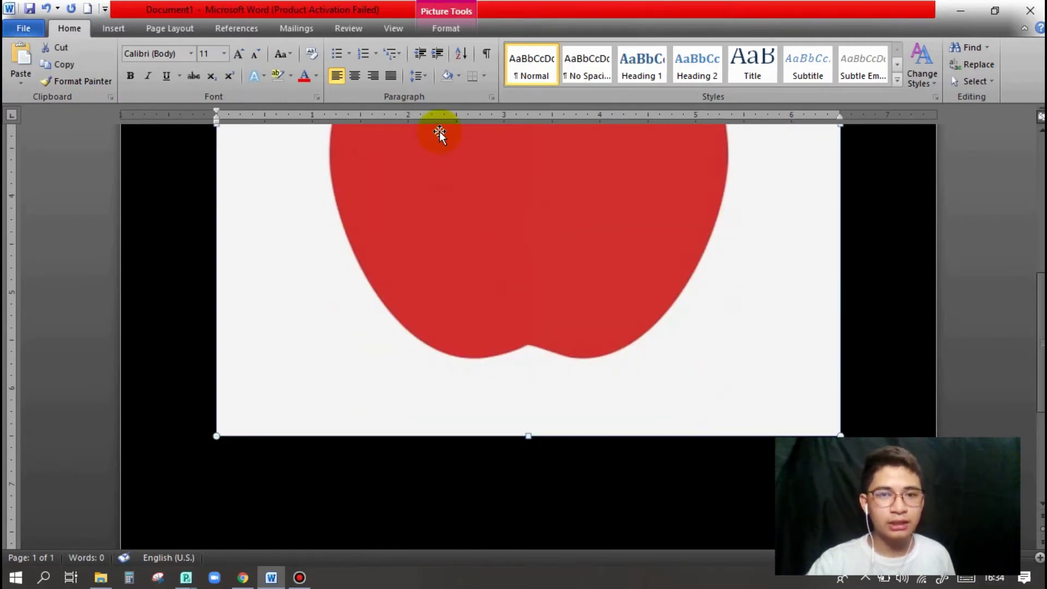
{"action": "double_click", "coordinate": [430, 221]}
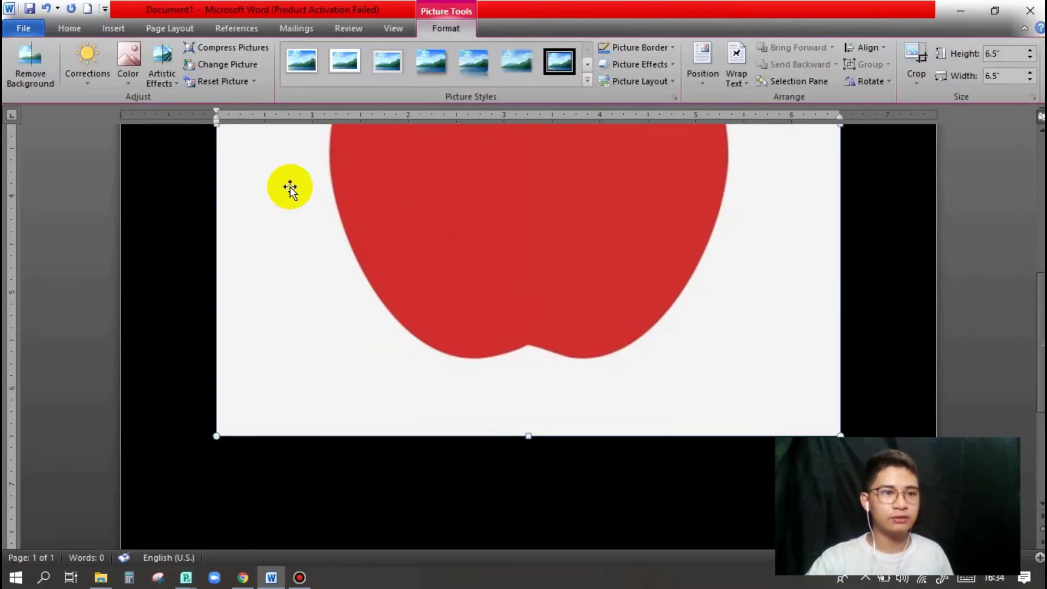
{"action": "left_click", "coordinate": [135, 58]}
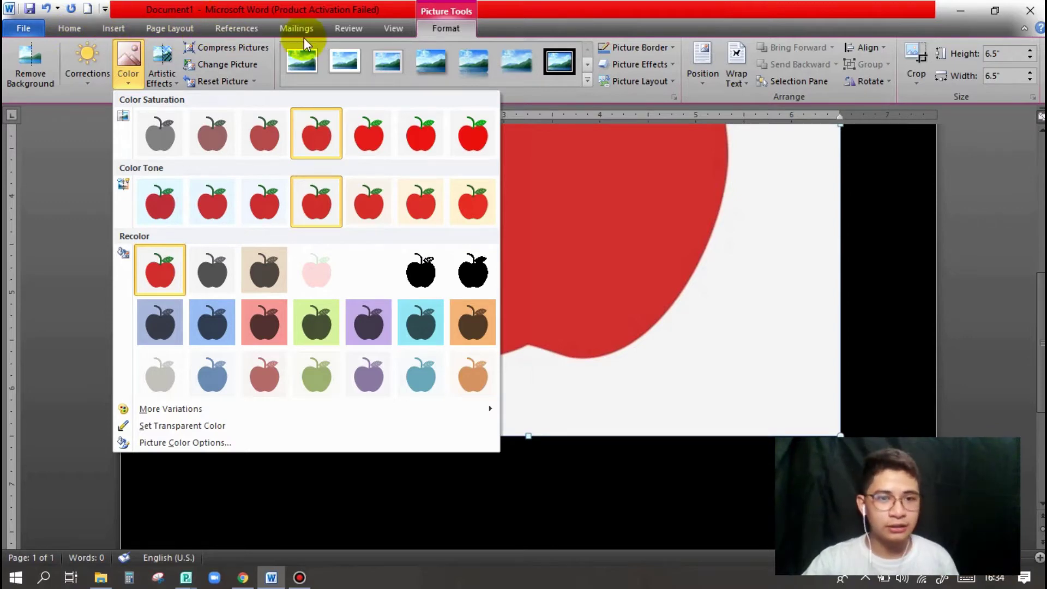
{"action": "left_click", "coordinate": [648, 206]}
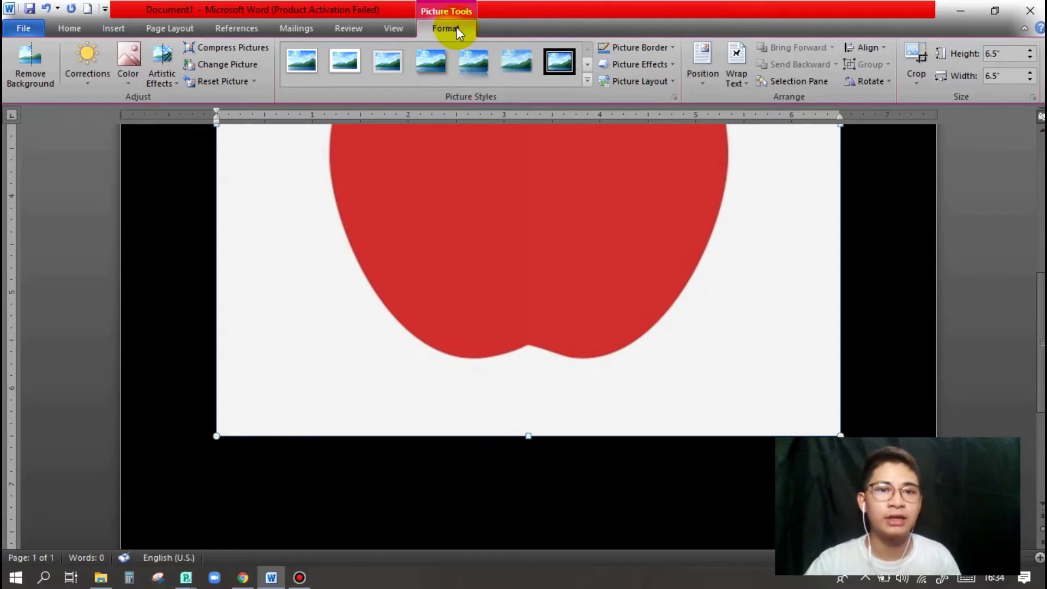
{"action": "left_click", "coordinate": [124, 65]}
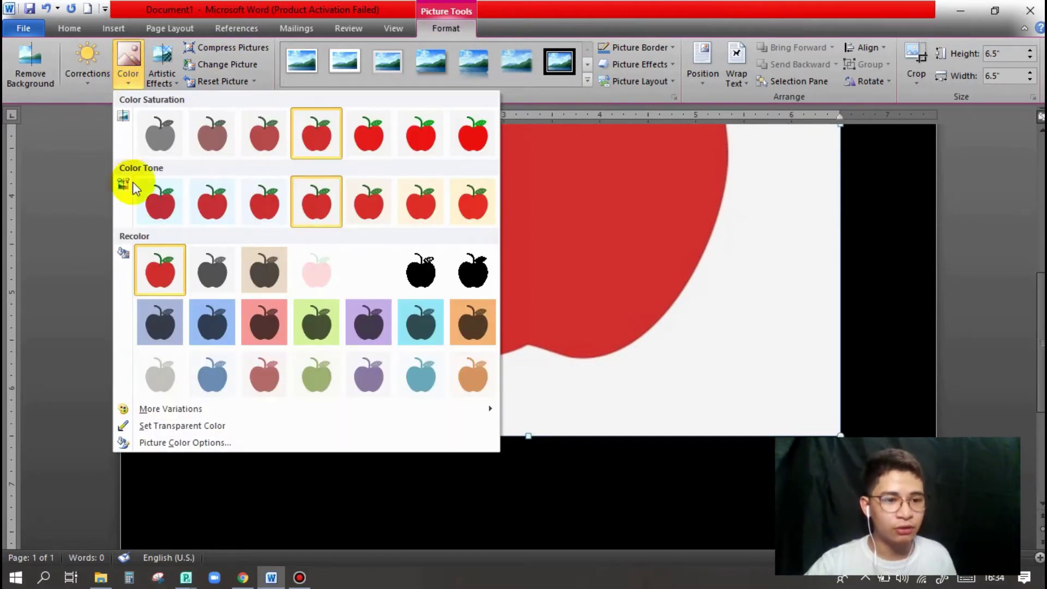
- Apply Set Transparent Color to the apple's white background so the black page shows through
{"action": "left_click", "coordinate": [194, 425]}
{"action": "scroll", "coordinate": [350, 391], "scroll_direction": "up", "scroll_amount": 3}
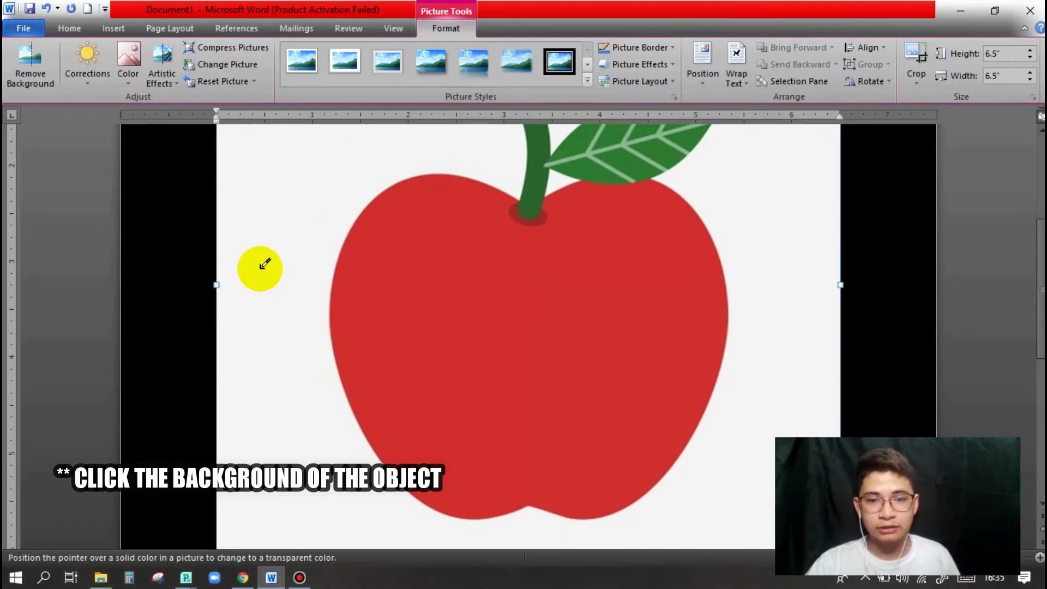
{"action": "left_click", "coordinate": [262, 267]}
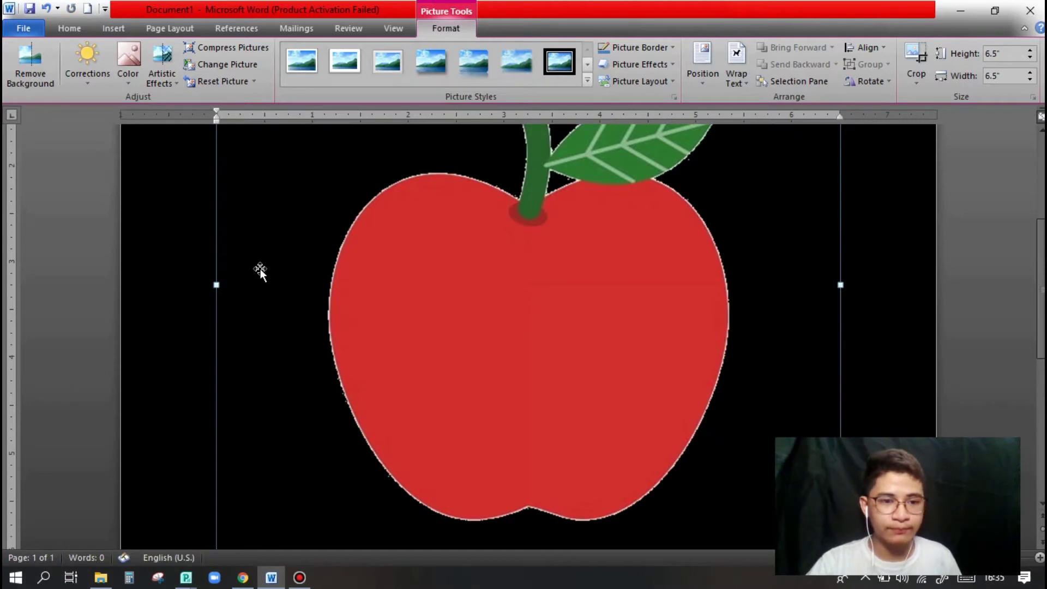
{"action": "scroll", "coordinate": [378, 314], "scroll_direction": "up", "scroll_amount": 4}
{"action": "scroll", "coordinate": [380, 317], "scroll_direction": "down", "scroll_amount": 3}
{"action": "scroll", "coordinate": [361, 194], "scroll_direction": "down", "scroll_amount": 3}
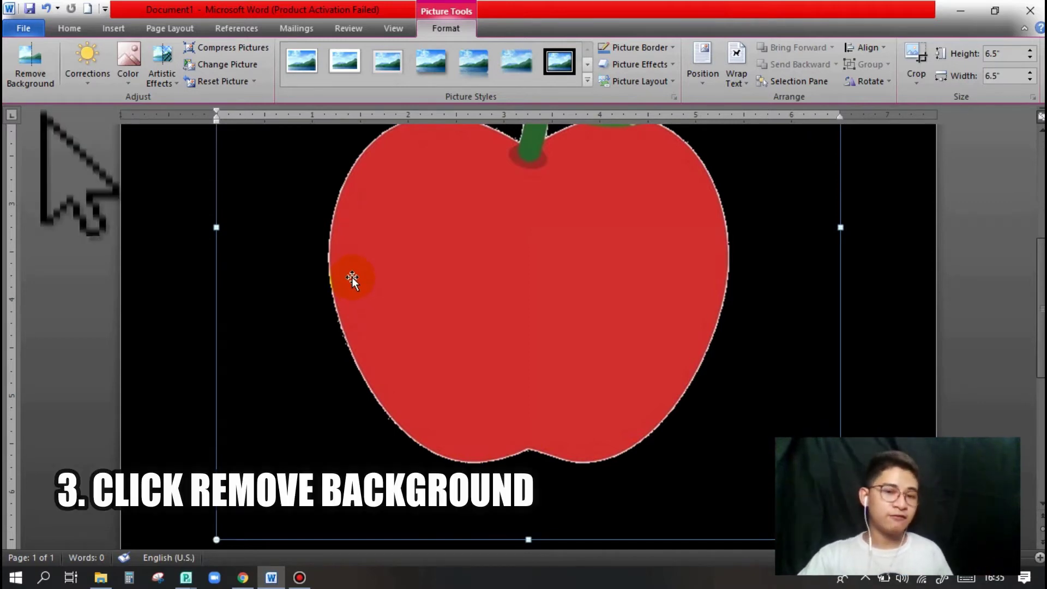
{"action": "scroll", "coordinate": [352, 276], "scroll_direction": "up", "scroll_amount": 3}
{"action": "scroll", "coordinate": [351, 277], "scroll_direction": "up", "scroll_amount": 2}
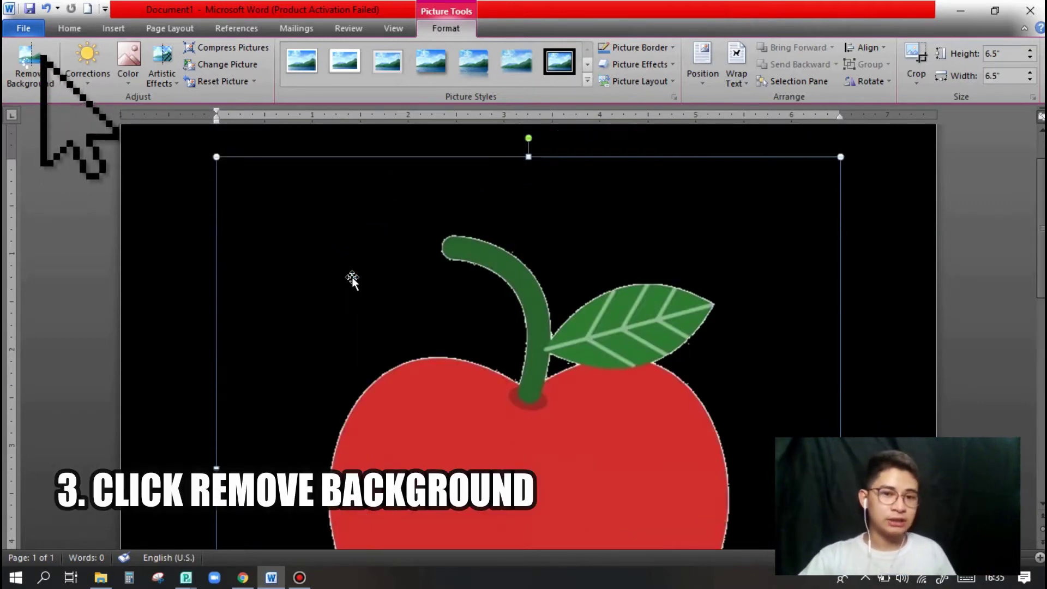
- Run Remove Background on the apple picture and keep the changes
{"action": "left_click", "coordinate": [27, 57]}
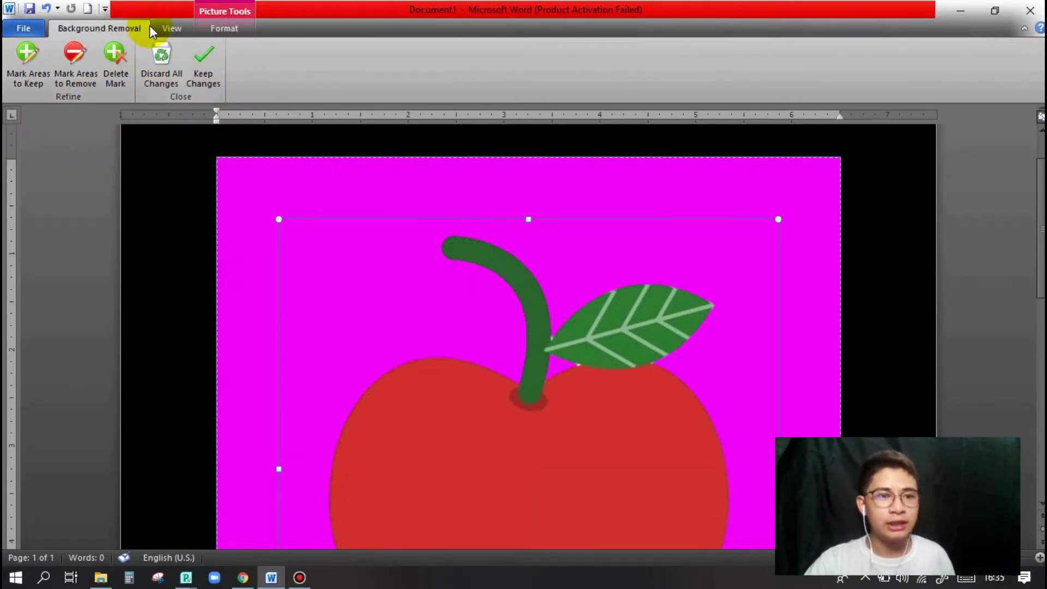
{"action": "scroll", "coordinate": [719, 290], "scroll_direction": "down", "scroll_amount": 5}
{"action": "scroll", "coordinate": [722, 292], "scroll_direction": "down", "scroll_amount": 1}
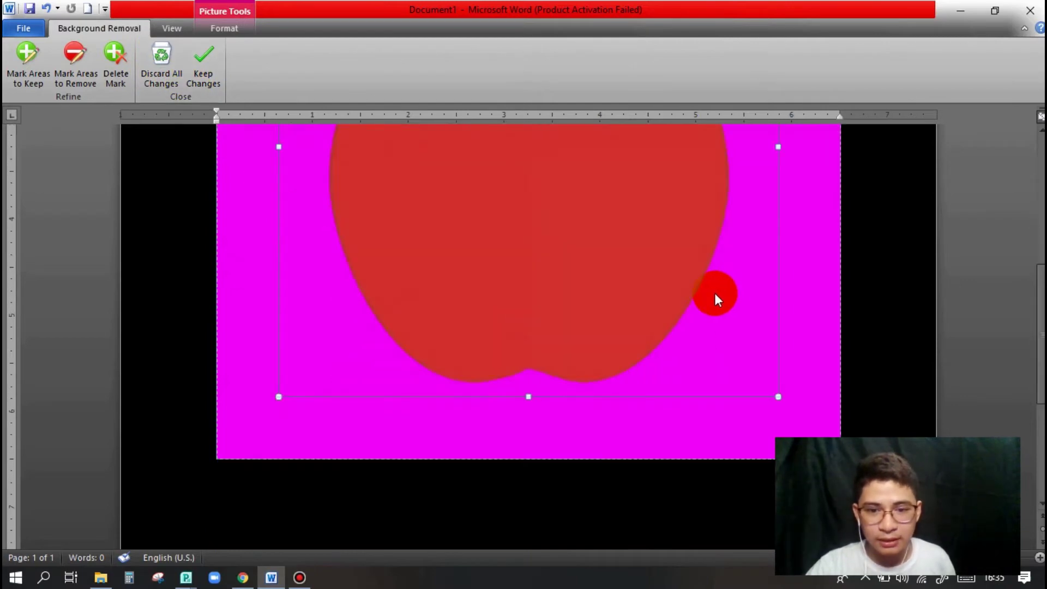
{"action": "scroll", "coordinate": [714, 293], "scroll_direction": "up", "scroll_amount": 6}
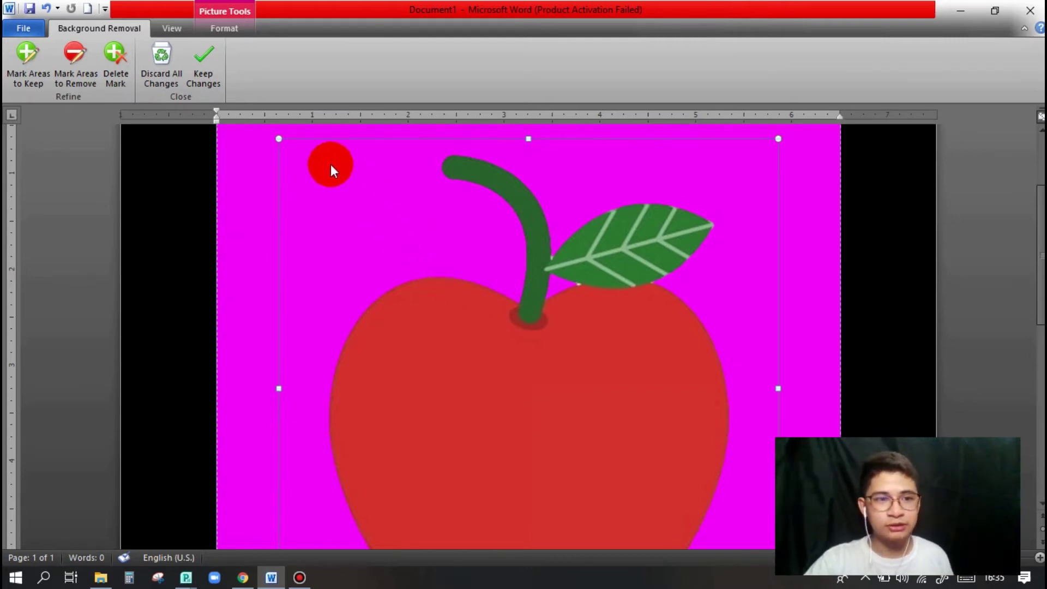
{"action": "left_click", "coordinate": [201, 61]}
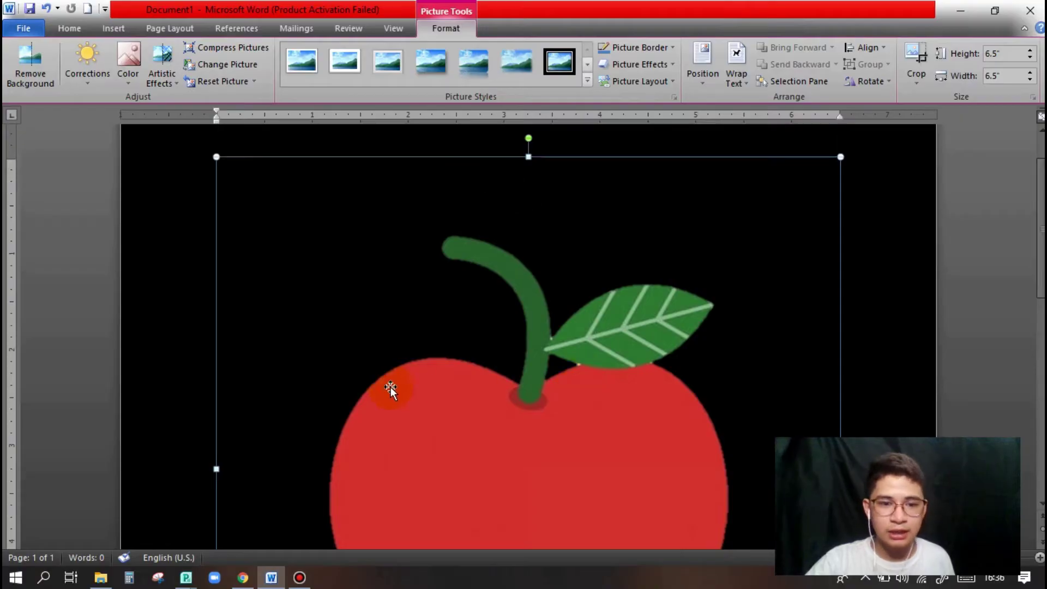
{"action": "scroll", "coordinate": [371, 400], "scroll_direction": "down", "scroll_amount": 3}
{"action": "scroll", "coordinate": [372, 400], "scroll_direction": "down", "scroll_amount": 2}
{"action": "scroll", "coordinate": [368, 392], "scroll_direction": "down", "scroll_amount": 1}
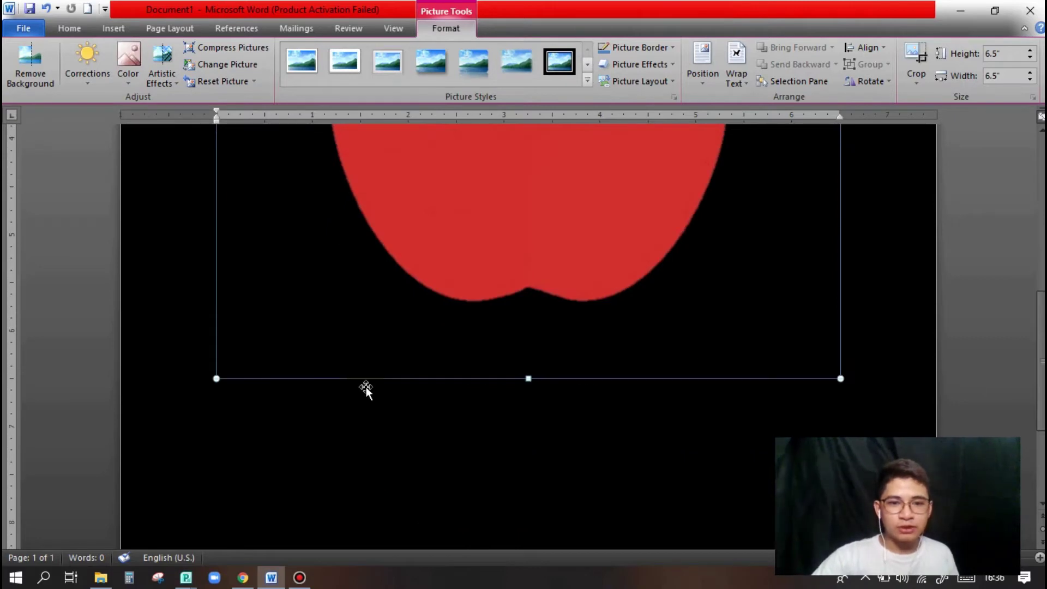
{"action": "scroll", "coordinate": [366, 387], "scroll_direction": "up", "scroll_amount": 4}
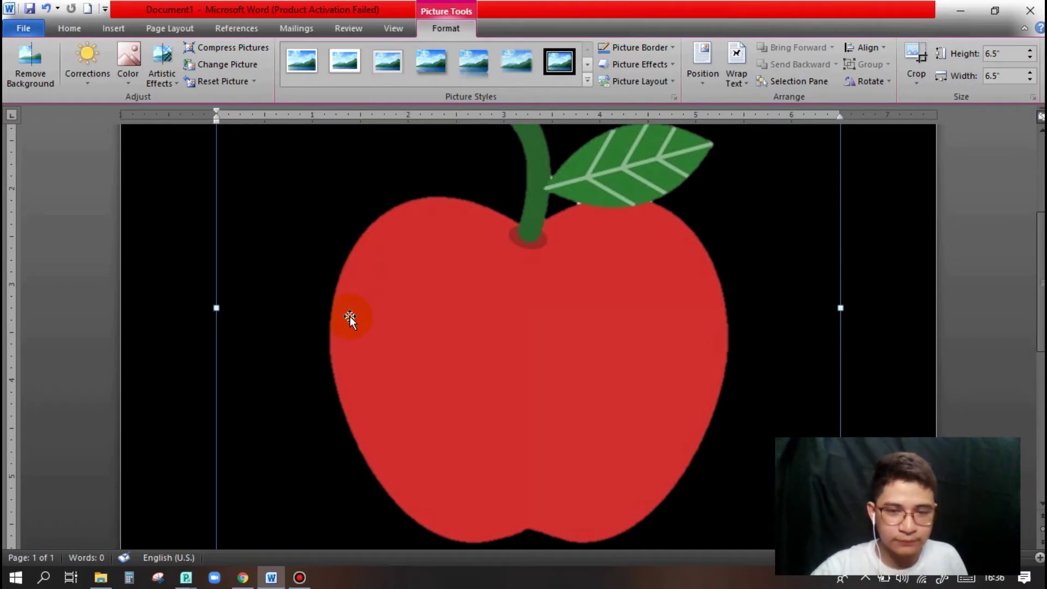
{"action": "scroll", "coordinate": [349, 316], "scroll_direction": "up", "scroll_amount": 1}
{"action": "scroll", "coordinate": [349, 316], "scroll_direction": "up", "scroll_amount": 2}
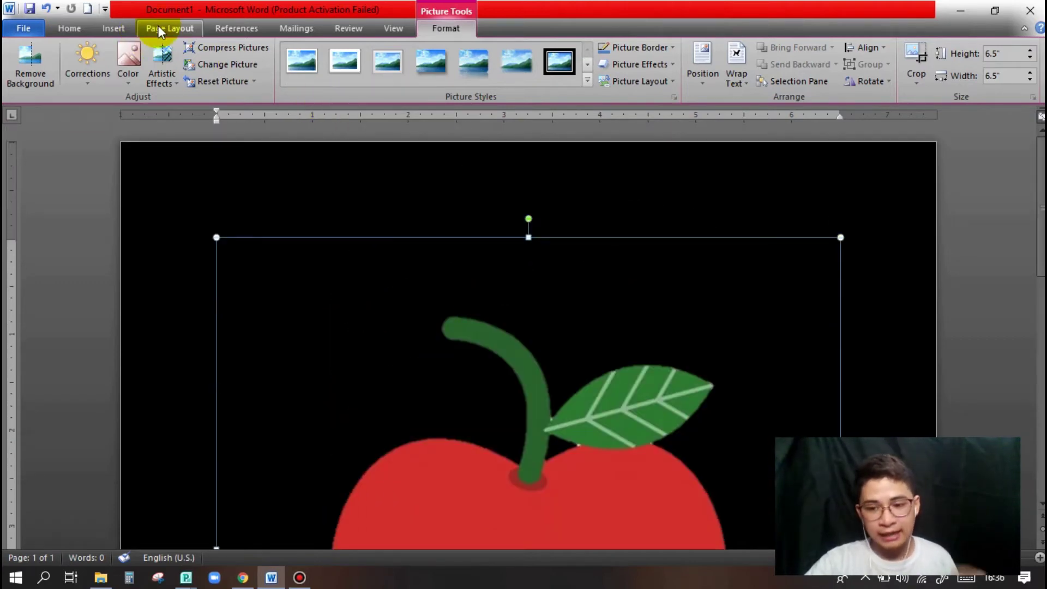
{"action": "scroll", "coordinate": [556, 335], "scroll_direction": "down", "scroll_amount": 3}
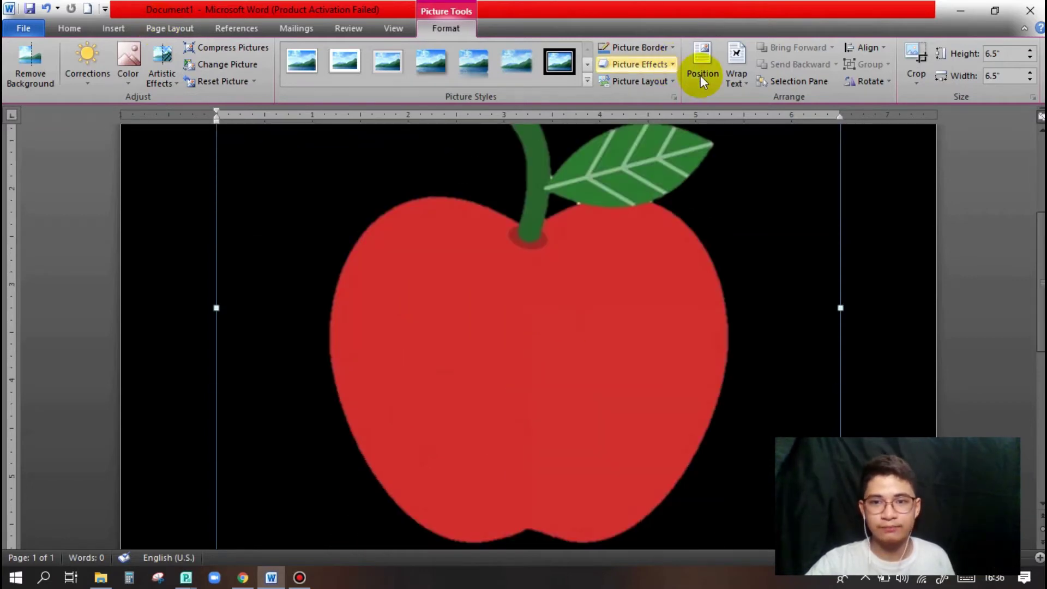
- Save the document to the Desktop as Web Page type named Doc1
{"action": "left_click", "coordinate": [27, 29]}
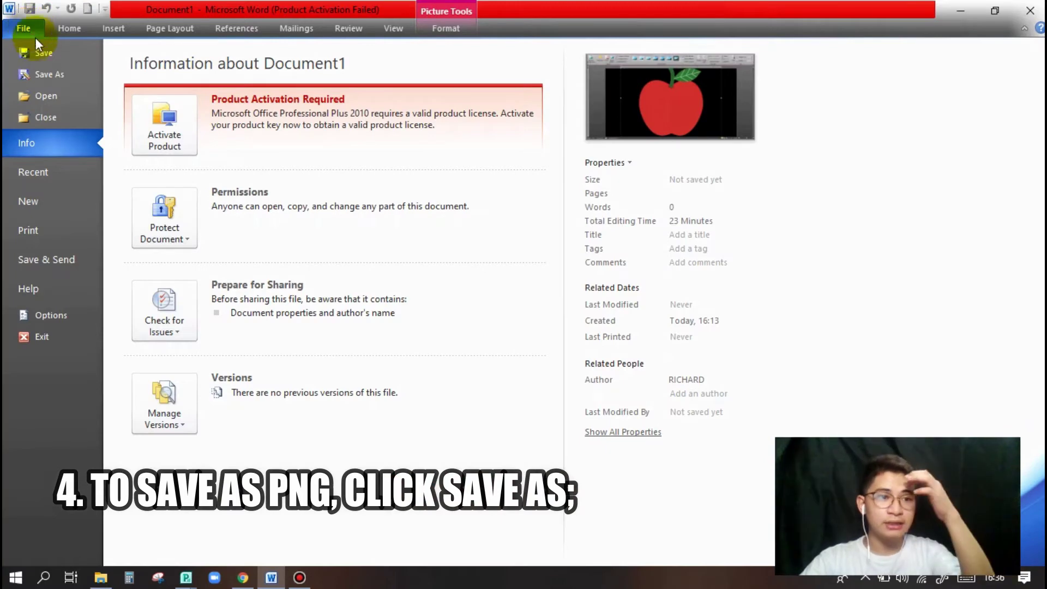
{"action": "left_click", "coordinate": [58, 76]}
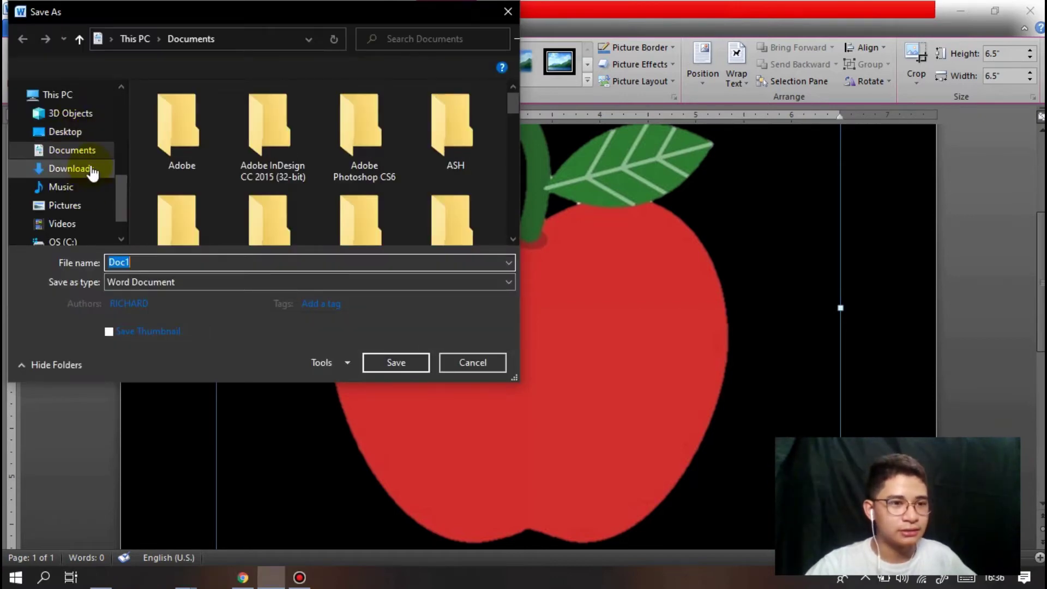
{"action": "left_click", "coordinate": [79, 130]}
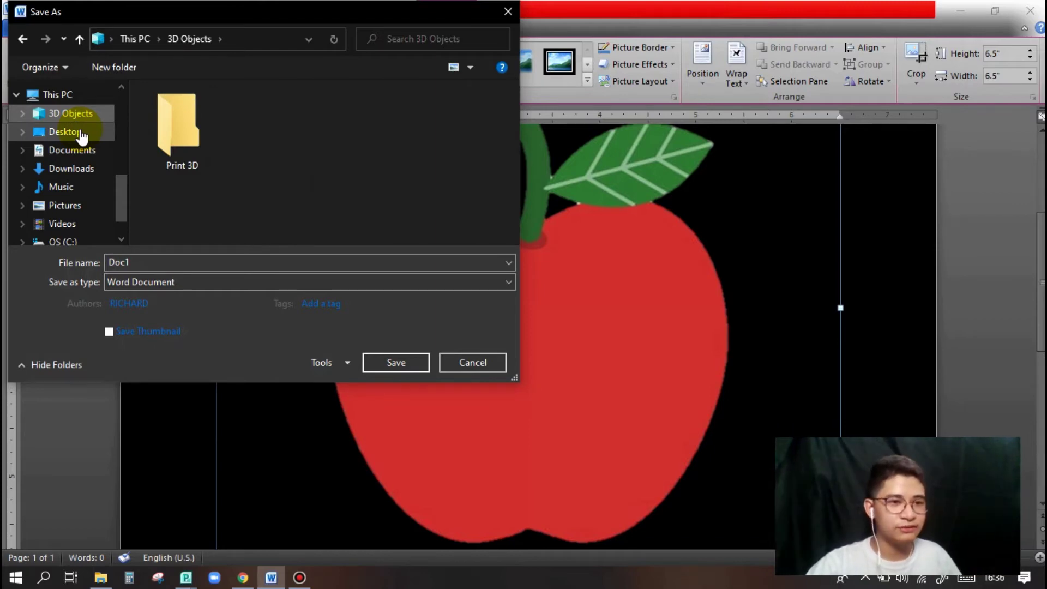
{"action": "left_click", "coordinate": [80, 132]}
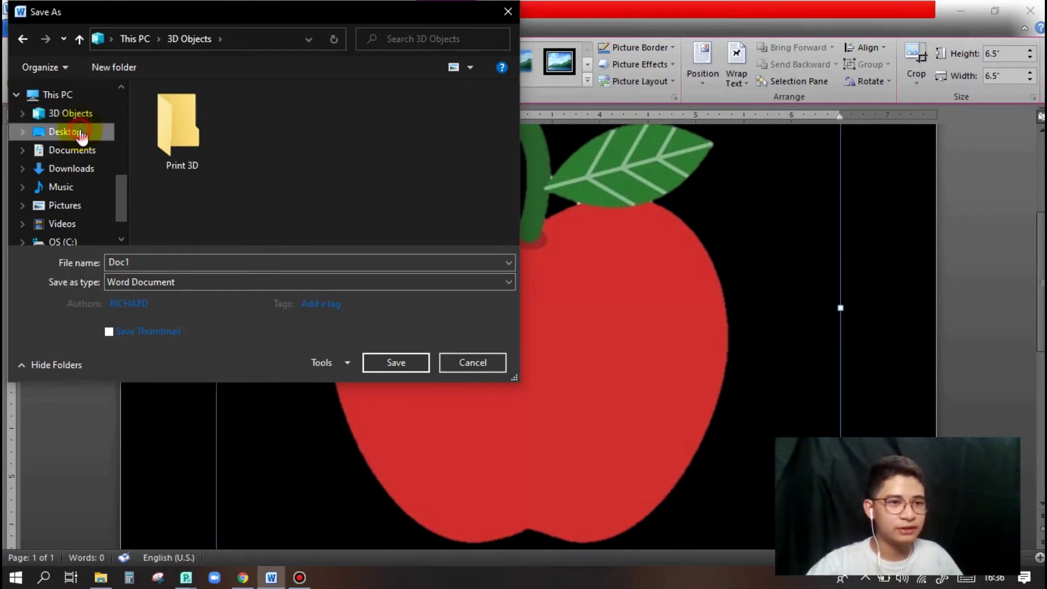
{"action": "left_click", "coordinate": [277, 282]}
{"action": "left_click", "coordinate": [169, 403]}
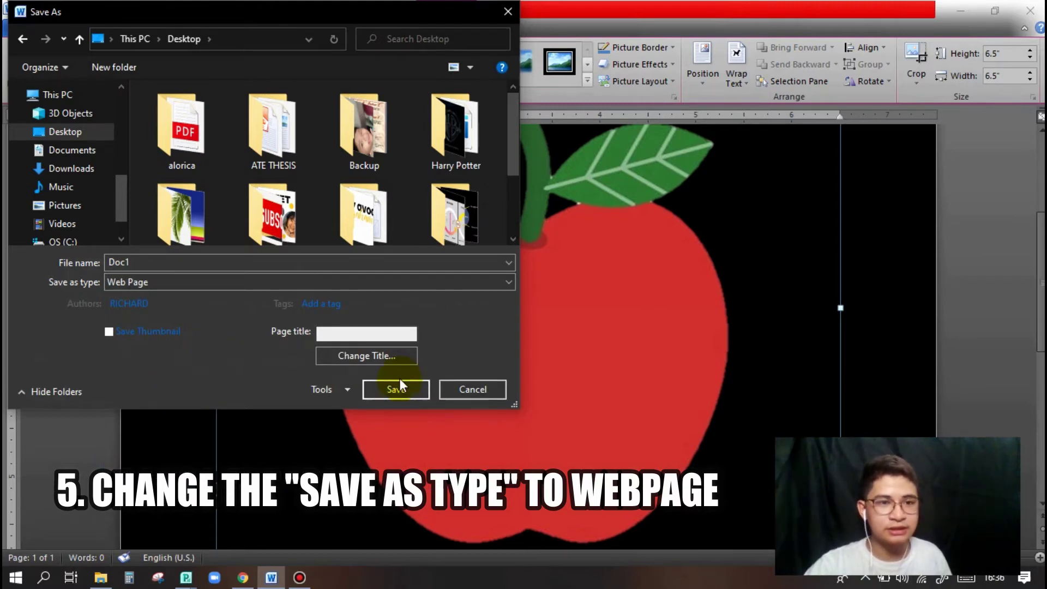
{"action": "left_click", "coordinate": [401, 389]}
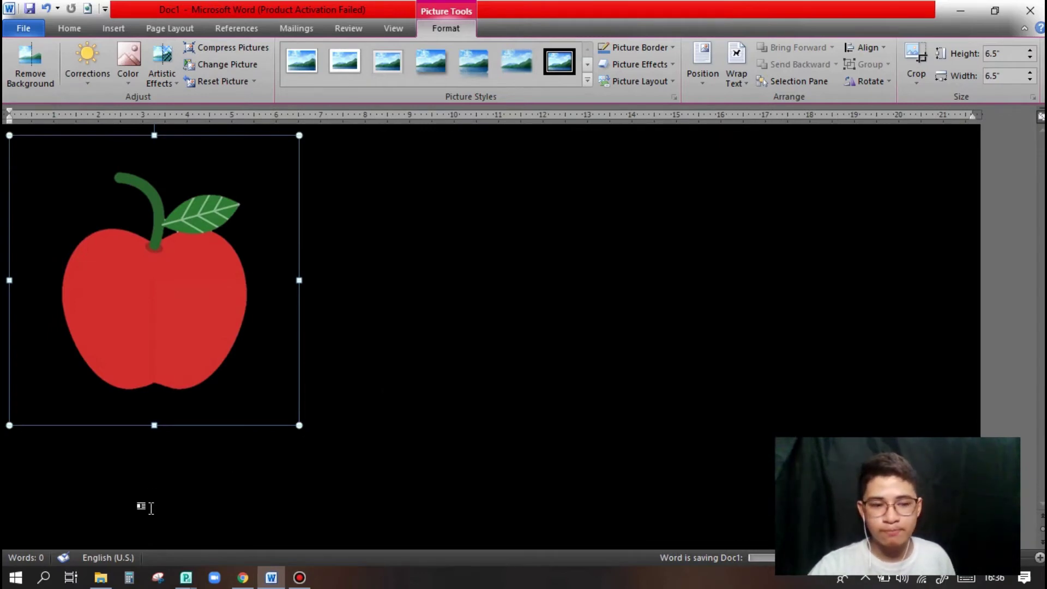
{"action": "left_click", "coordinate": [101, 578]}
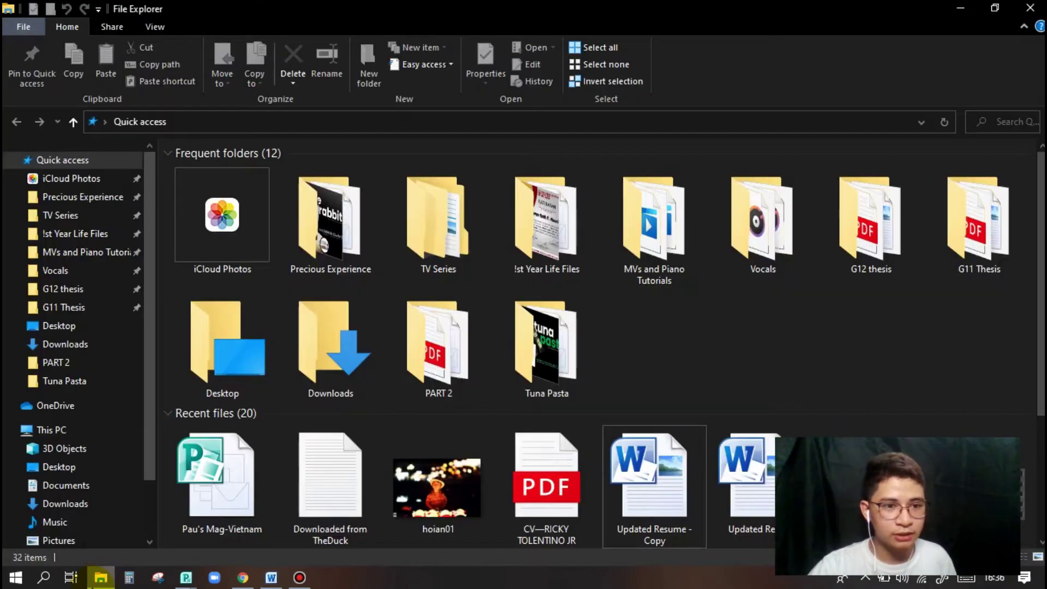
- Open Desktop's Doc1_files folder and preview the apple images image002 and image001
{"action": "left_click", "coordinate": [82, 325]}
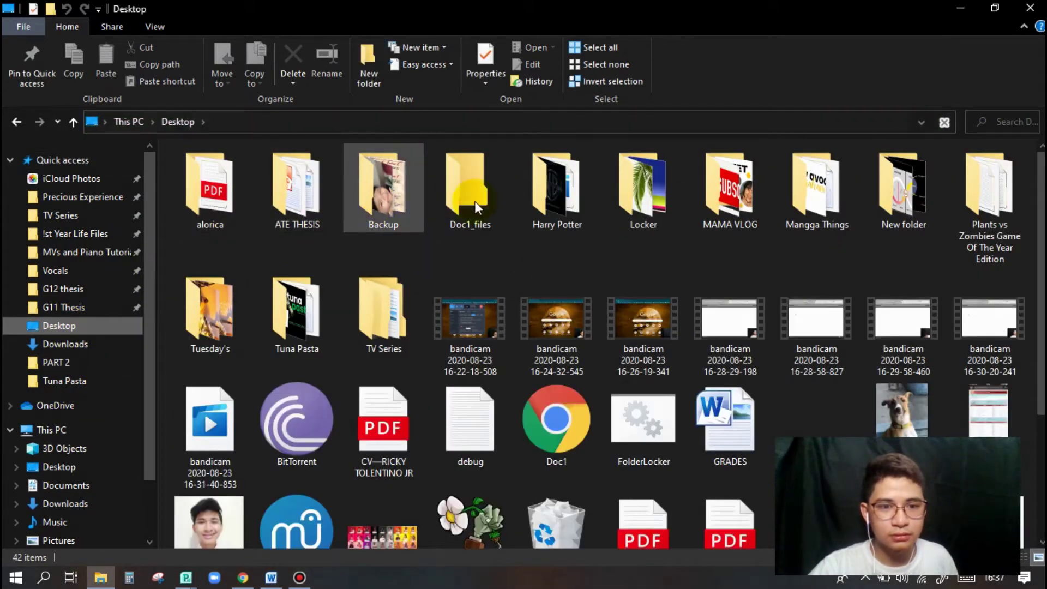
{"action": "double_click", "coordinate": [479, 203]}
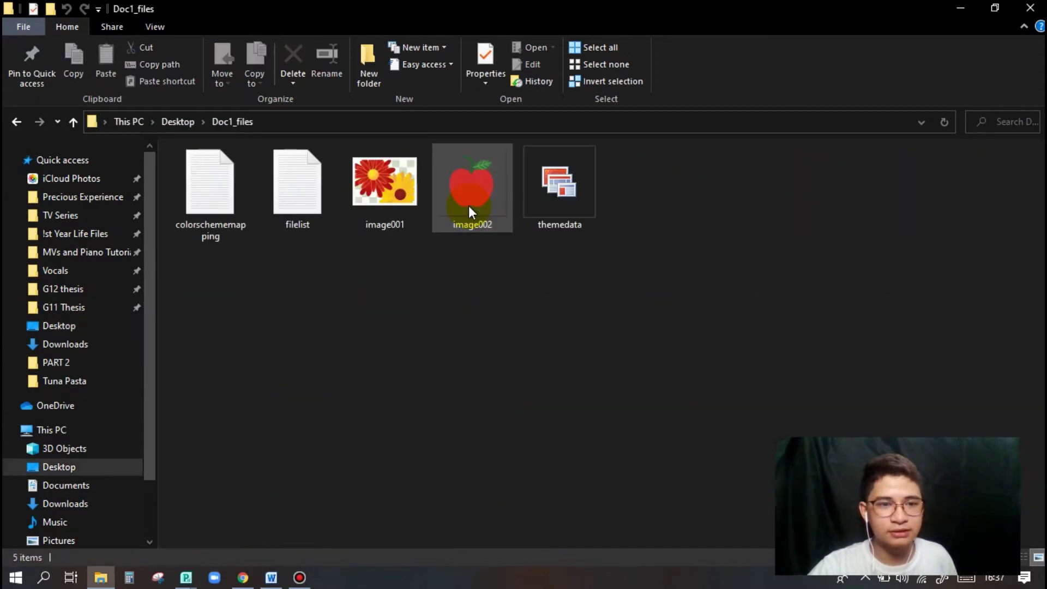
{"action": "mouse_move", "coordinate": [472, 189]}
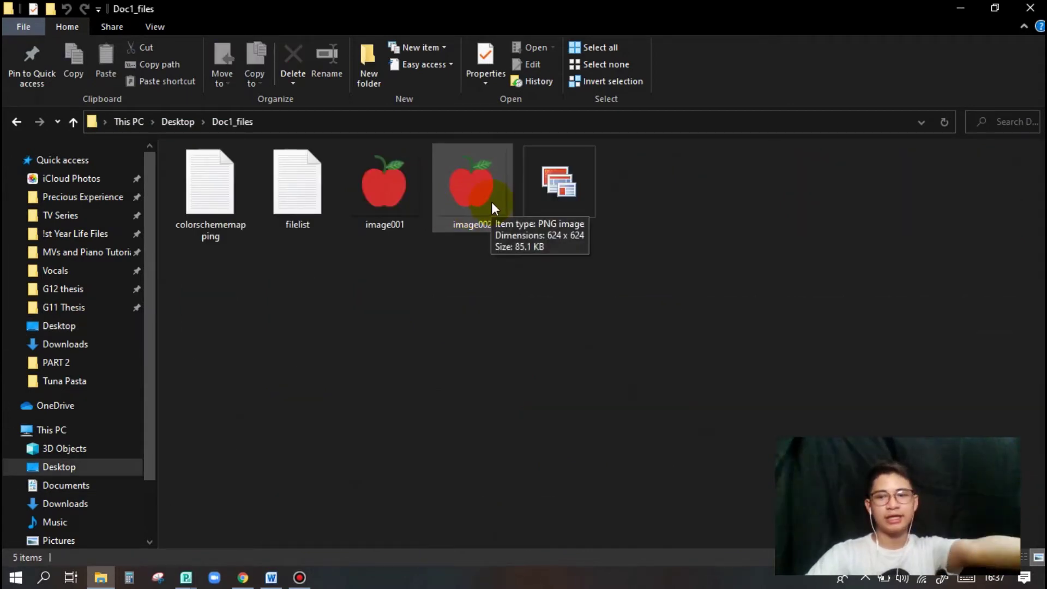
{"action": "left_click", "coordinate": [492, 203]}
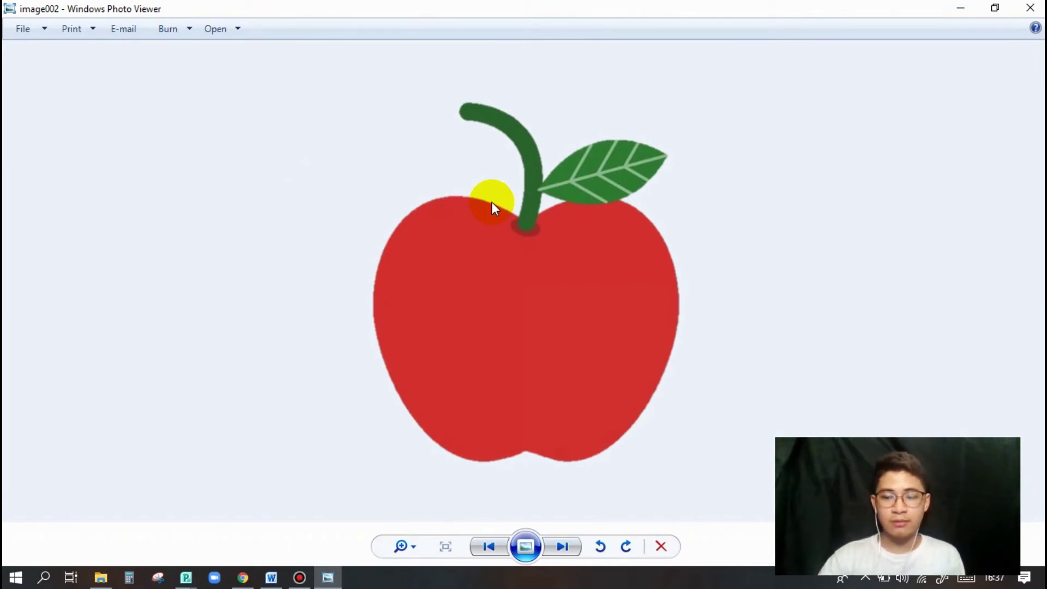
{"action": "left_click", "coordinate": [488, 546]}
{"action": "left_click", "coordinate": [555, 546]}
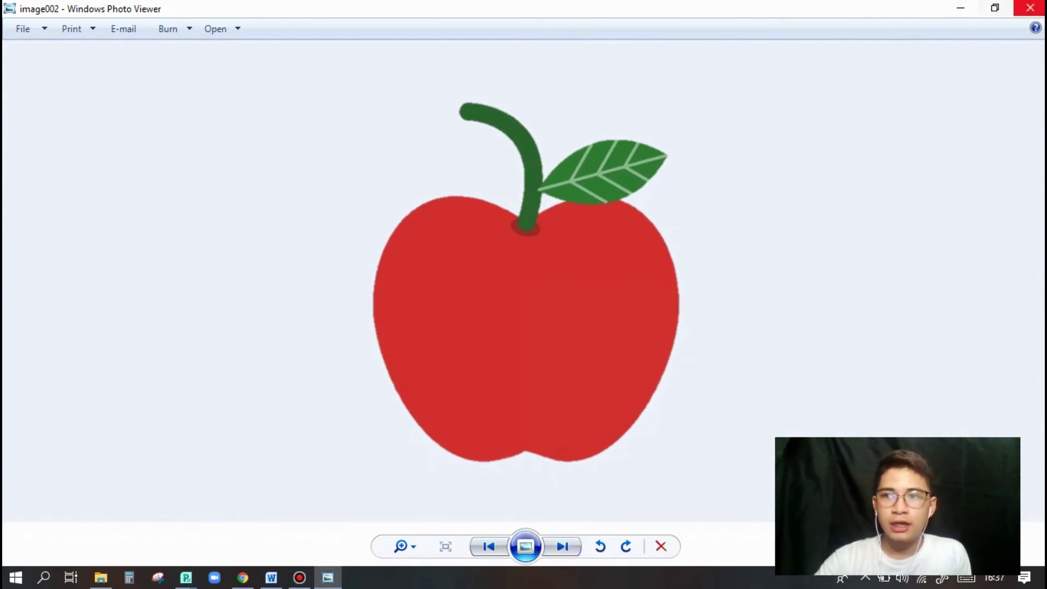
{"action": "left_click", "coordinate": [1030, 8]}
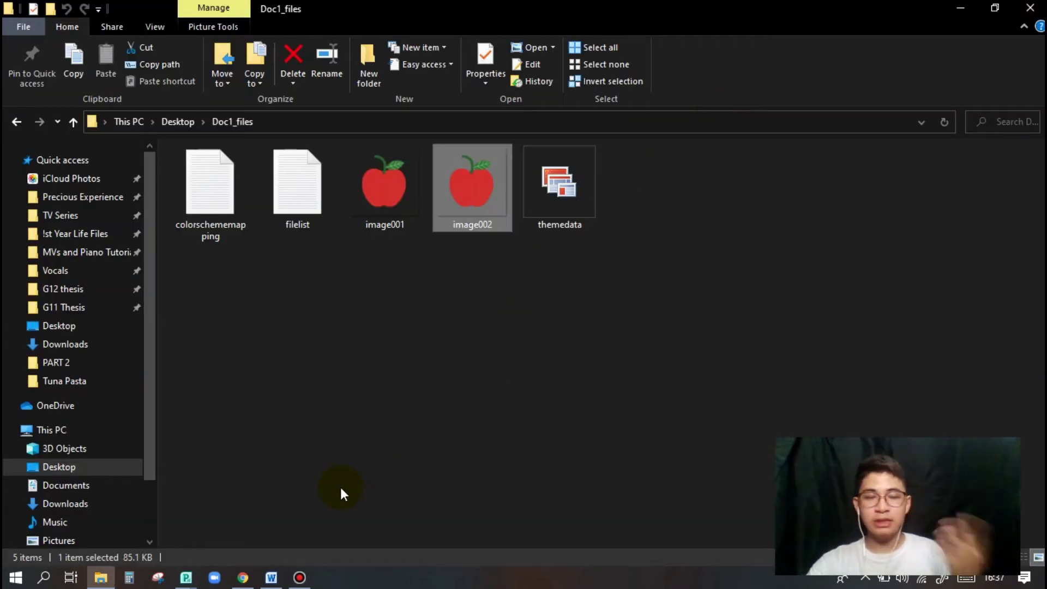
- Change the apple's text wrapping and drag it toward the page centre
{"action": "left_click", "coordinate": [271, 577]}
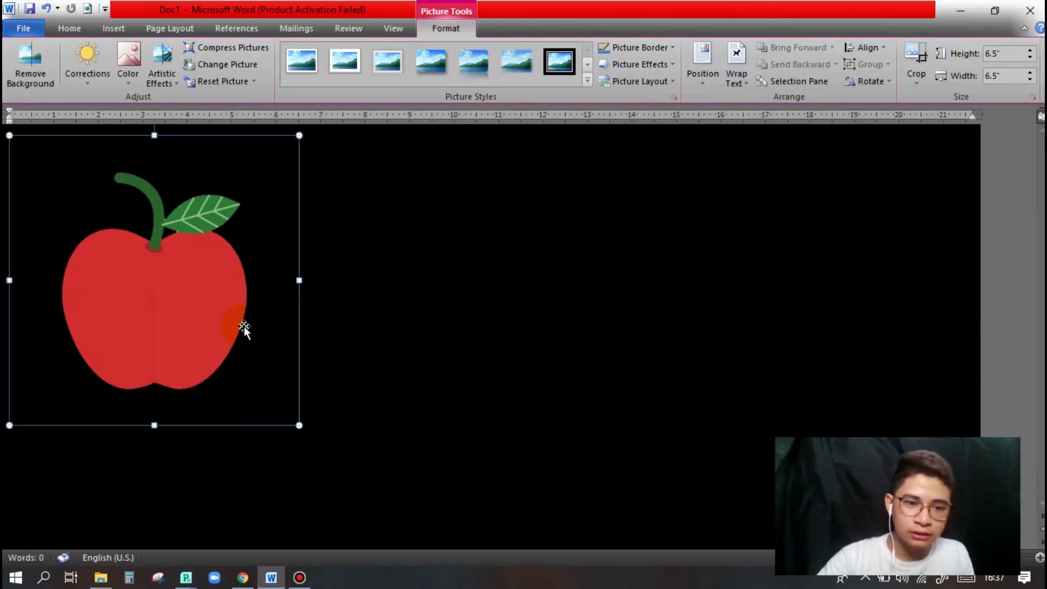
{"action": "left_click", "coordinate": [753, 71]}
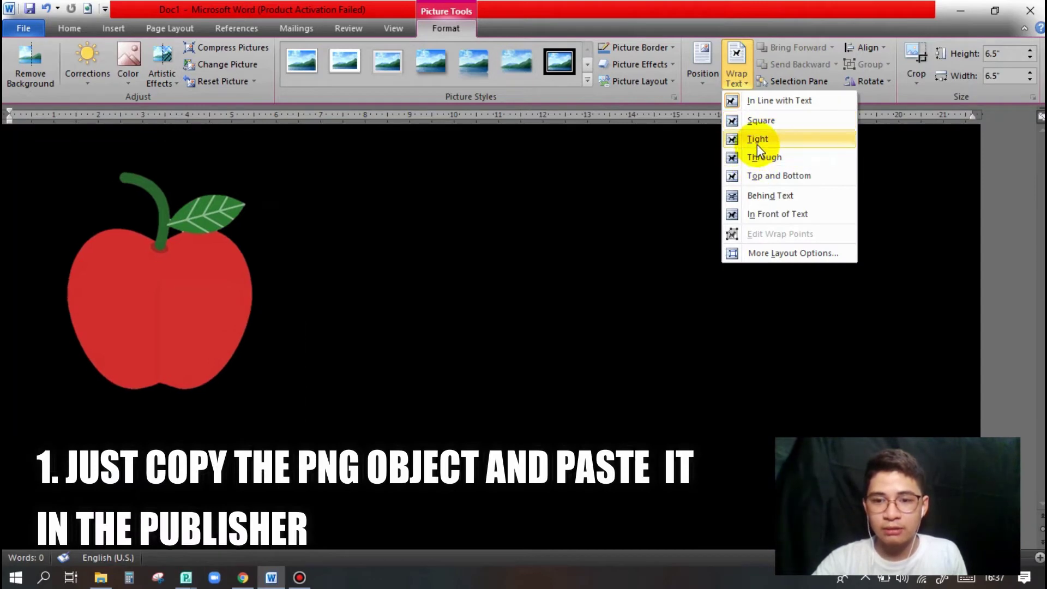
{"action": "left_click", "coordinate": [763, 195]}
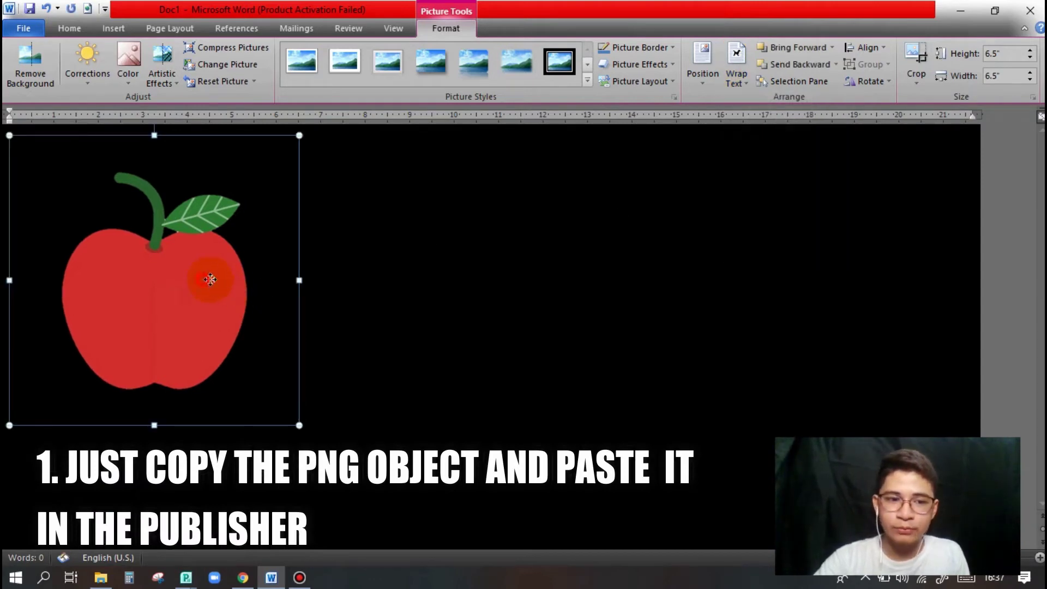
{"action": "left_click_drag", "start_coordinate": [210, 279], "coordinate": [402, 286]}
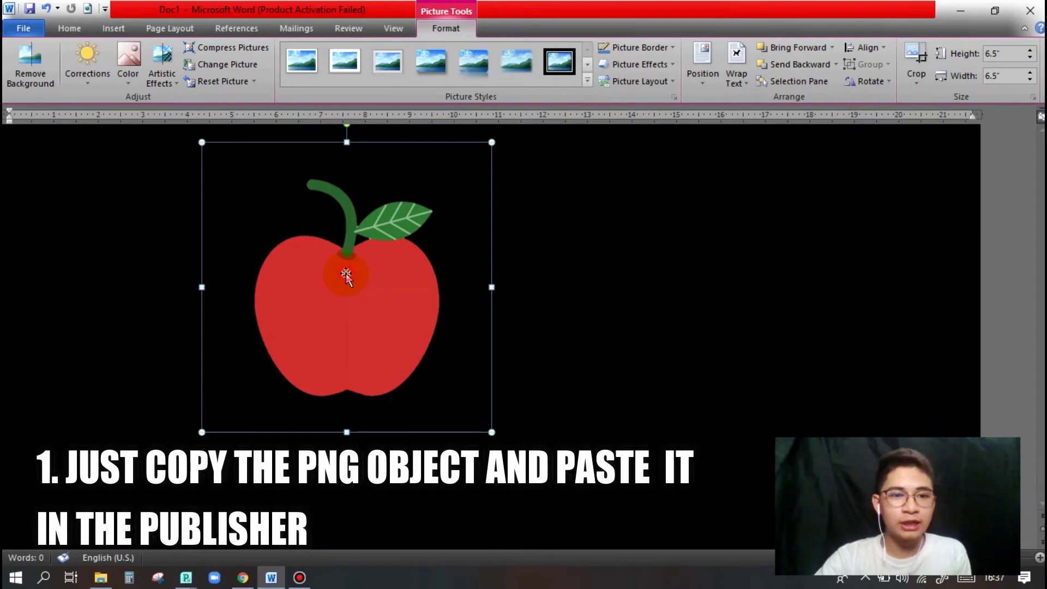
- Nudge the apple right, copy it, and switch to the Pau's Mag-Vietnam publication
{"action": "left_click", "coordinate": [68, 27]}
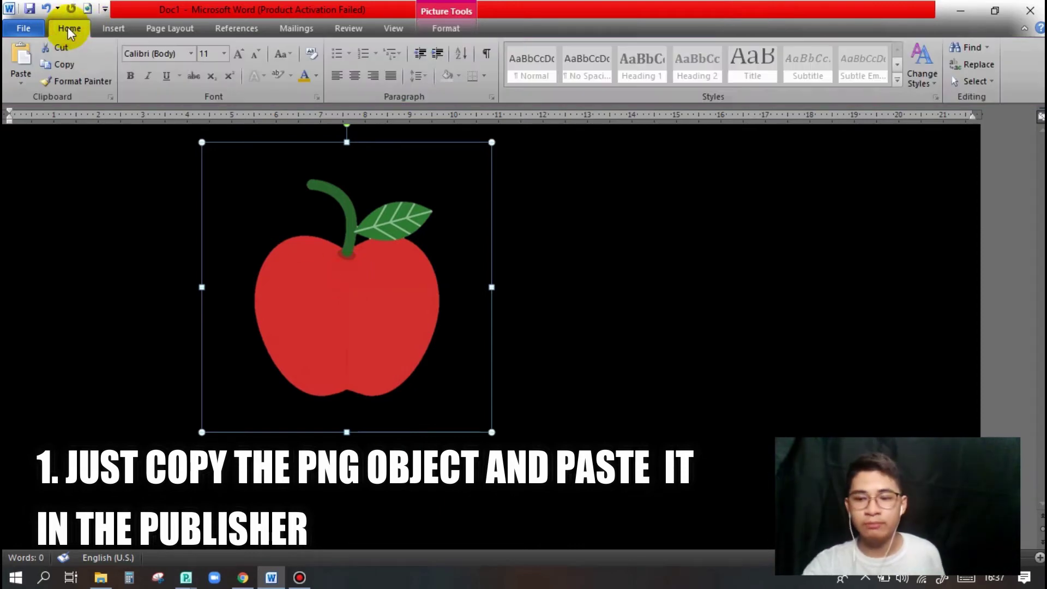
{"action": "double_click", "coordinate": [334, 256]}
{"action": "mouse_move", "coordinate": [371, 331]}
{"action": "left_mouse_down"}
{"action": "mouse_move", "coordinate": [441, 293]}
{"action": "mouse_move", "coordinate": [518, 320]}
{"action": "mouse_move", "coordinate": [405, 324]}
{"action": "left_mouse_up"}
{"action": "left_click", "coordinate": [69, 28]}
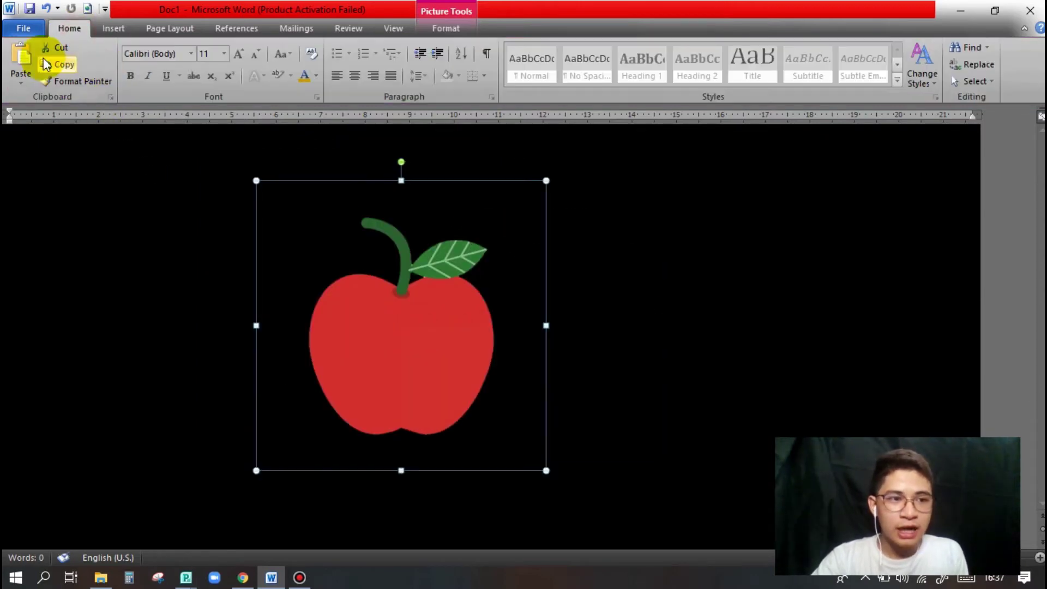
{"action": "left_click", "coordinate": [186, 577]}
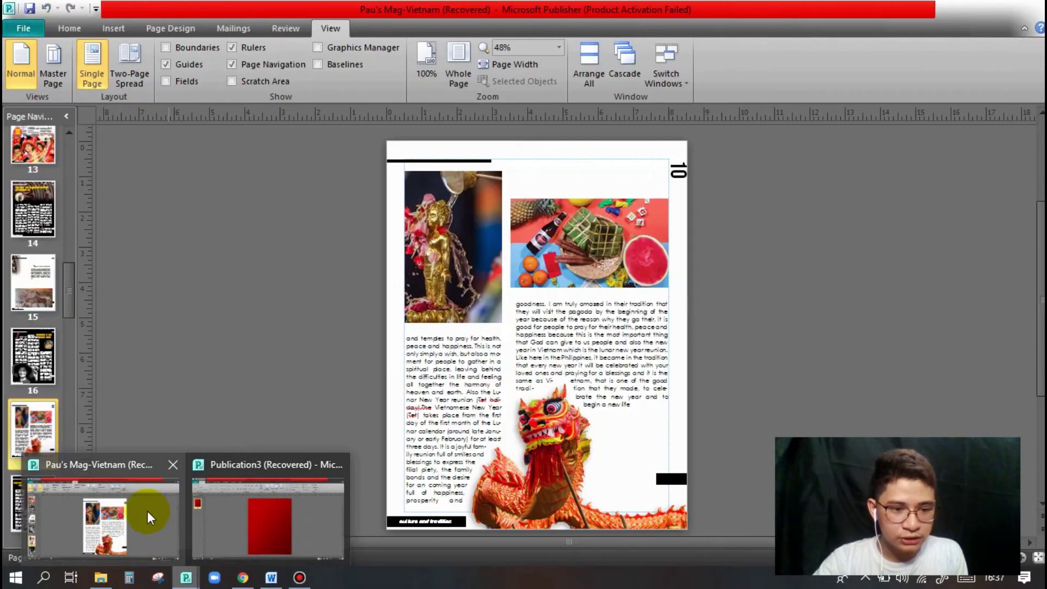
{"action": "left_click", "coordinate": [150, 516]}
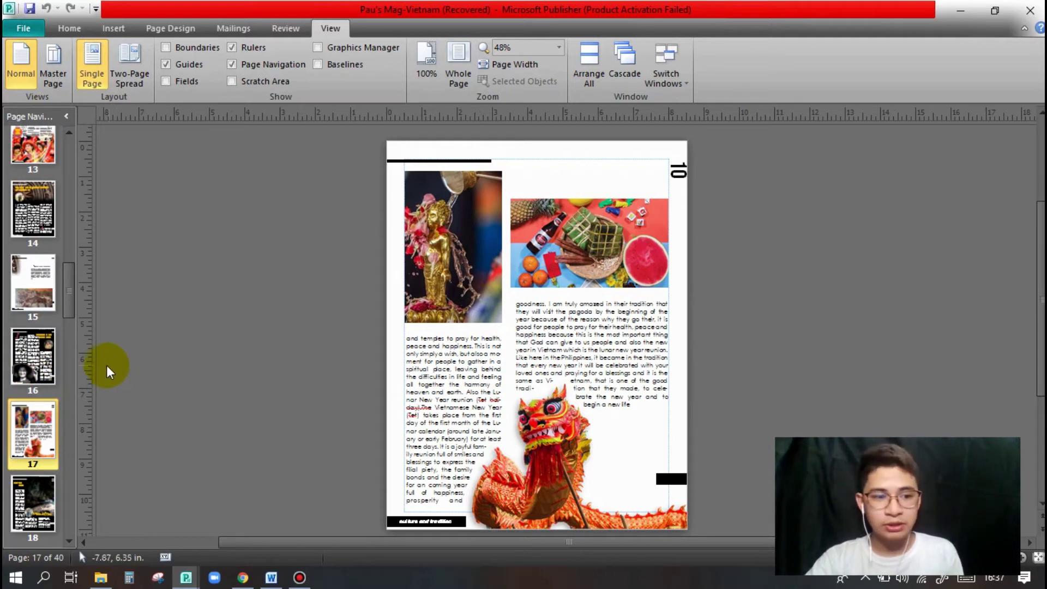
- Go to page 16 of the magazine and zoom in
{"action": "left_click", "coordinate": [41, 364]}
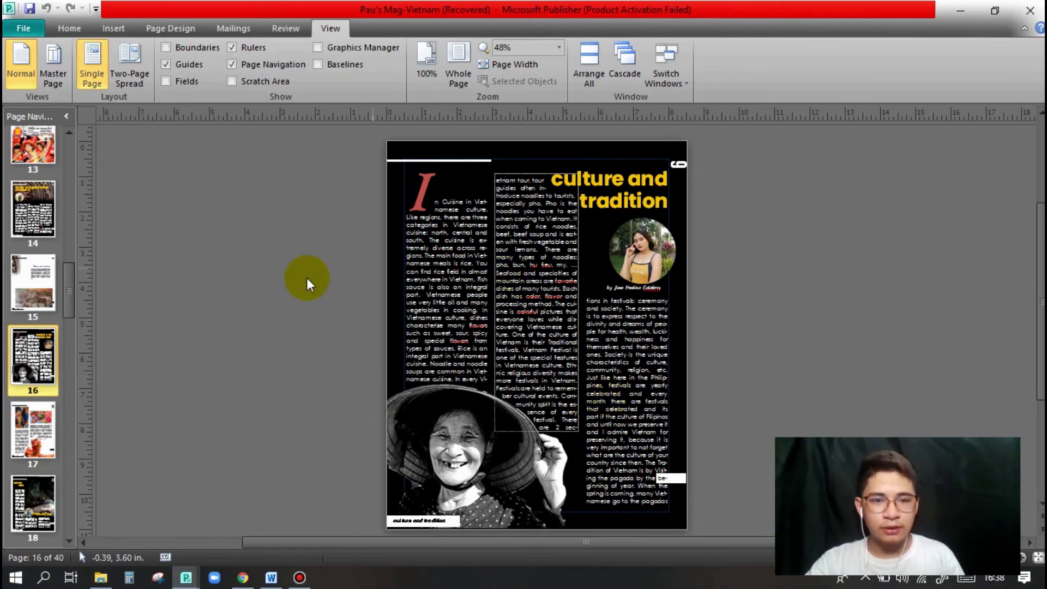
{"action": "left_click", "coordinate": [289, 277]}
{"action": "scroll", "coordinate": [308, 300], "scroll_direction": "up", "scroll_amount": 2}
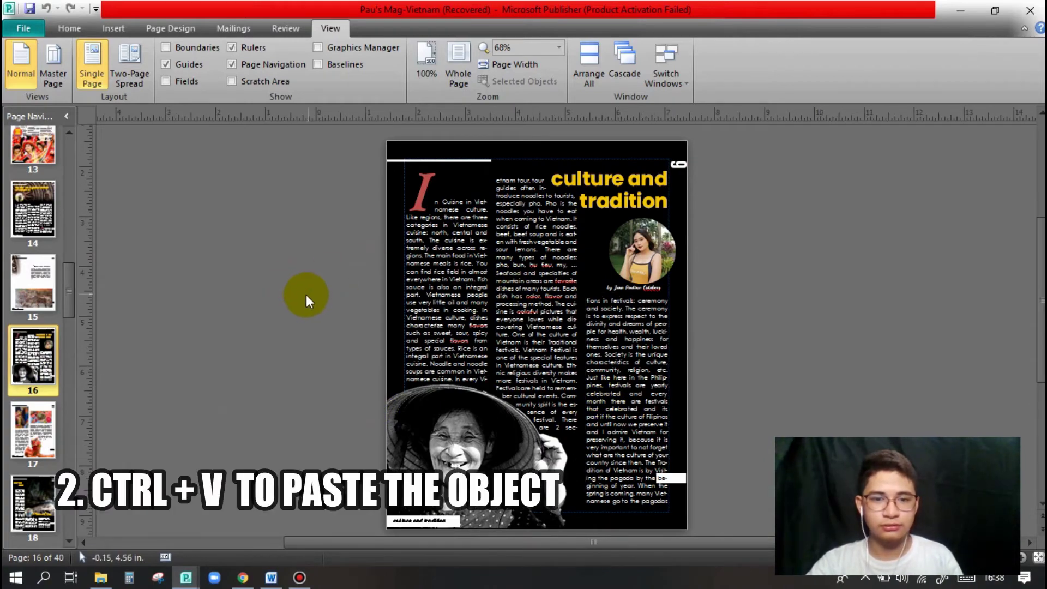
{"action": "scroll", "coordinate": [303, 300], "scroll_direction": "up", "scroll_amount": 2}
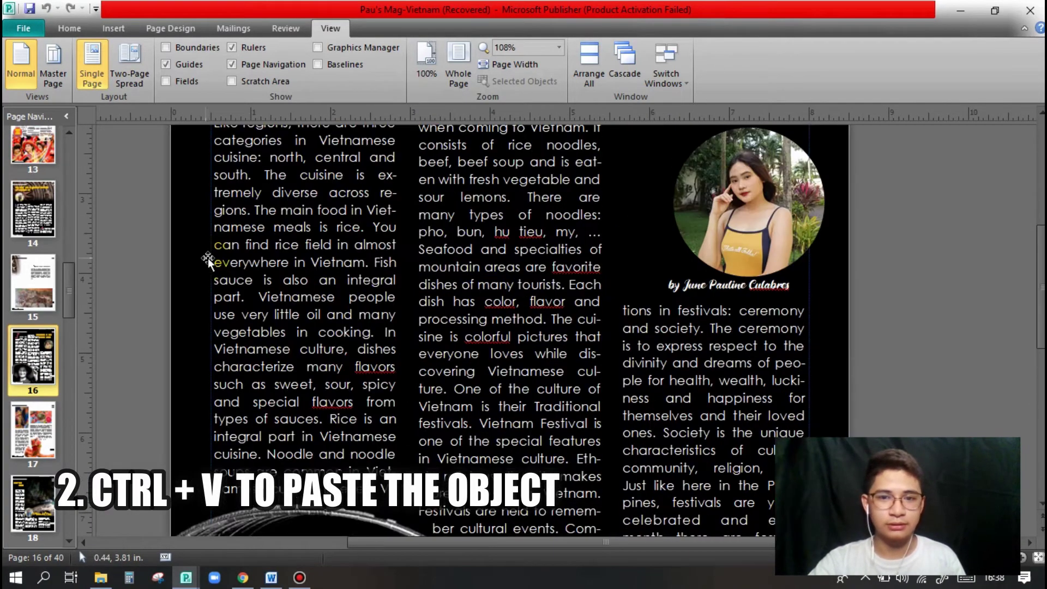
{"action": "scroll", "coordinate": [207, 276], "scroll_direction": "up", "scroll_amount": 2}
{"action": "scroll", "coordinate": [207, 275], "scroll_direction": "up", "scroll_amount": 2}
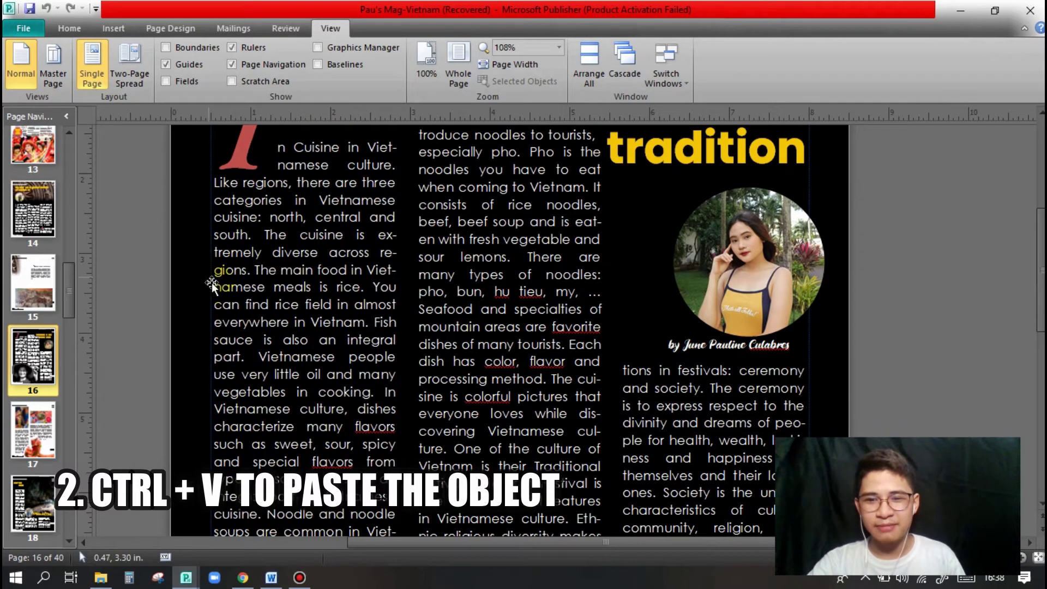
- Paste the apple picture and drag it down and left over the left text column
{"action": "key", "text": "ctrl+v"}
{"action": "scroll", "coordinate": [158, 305], "scroll_direction": "up", "scroll_amount": 2}
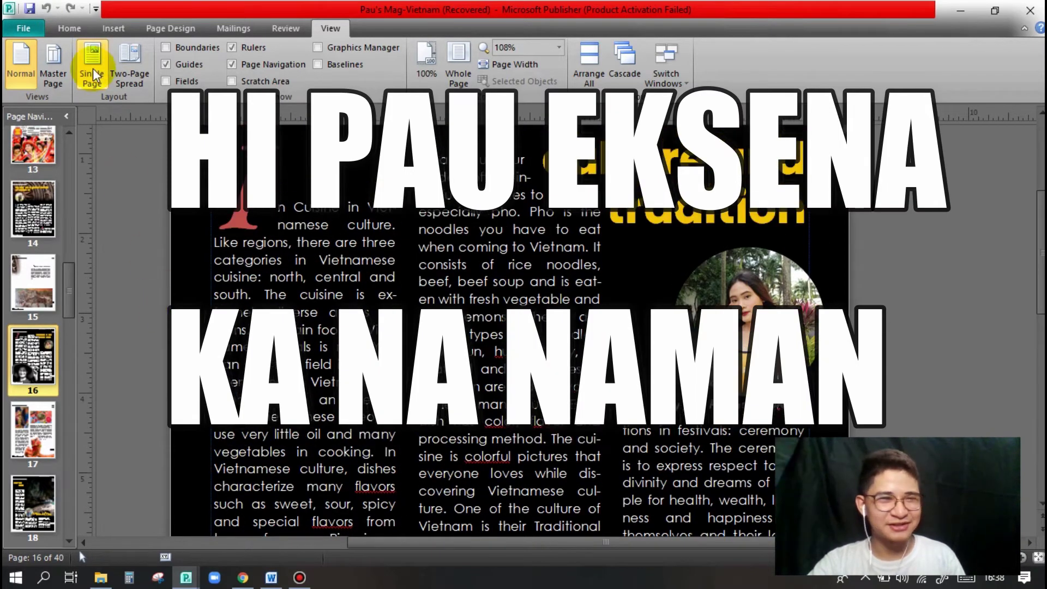
{"action": "left_click", "coordinate": [70, 30]}
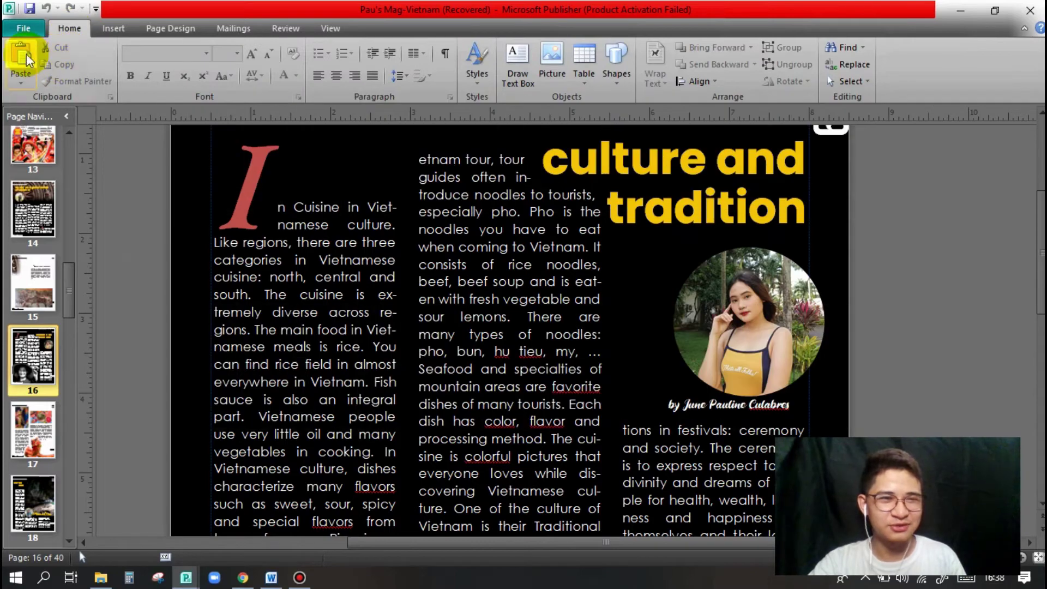
{"action": "left_click", "coordinate": [21, 60]}
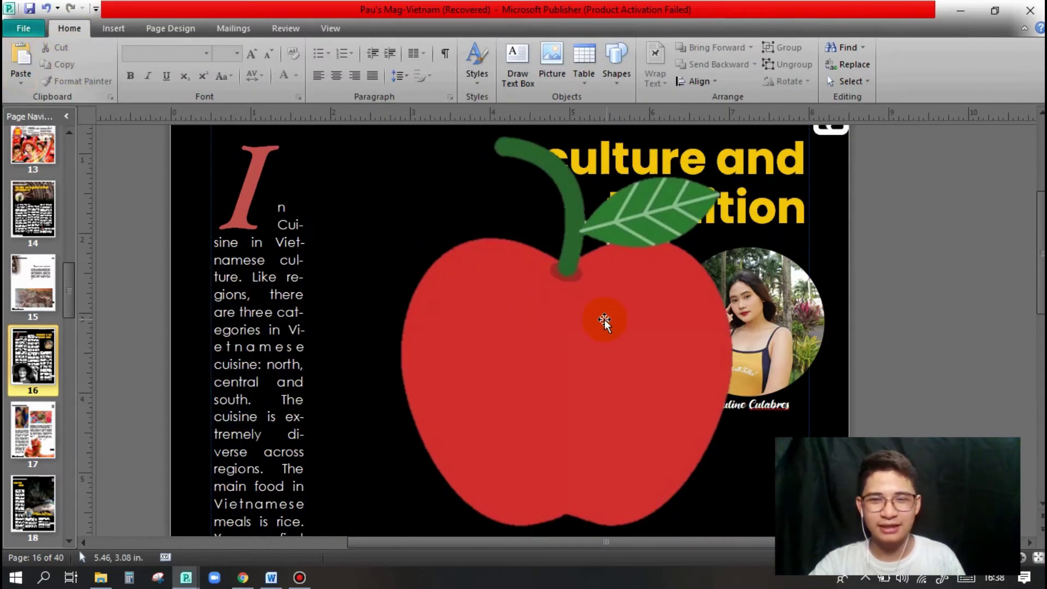
{"action": "left_click", "coordinate": [559, 283]}
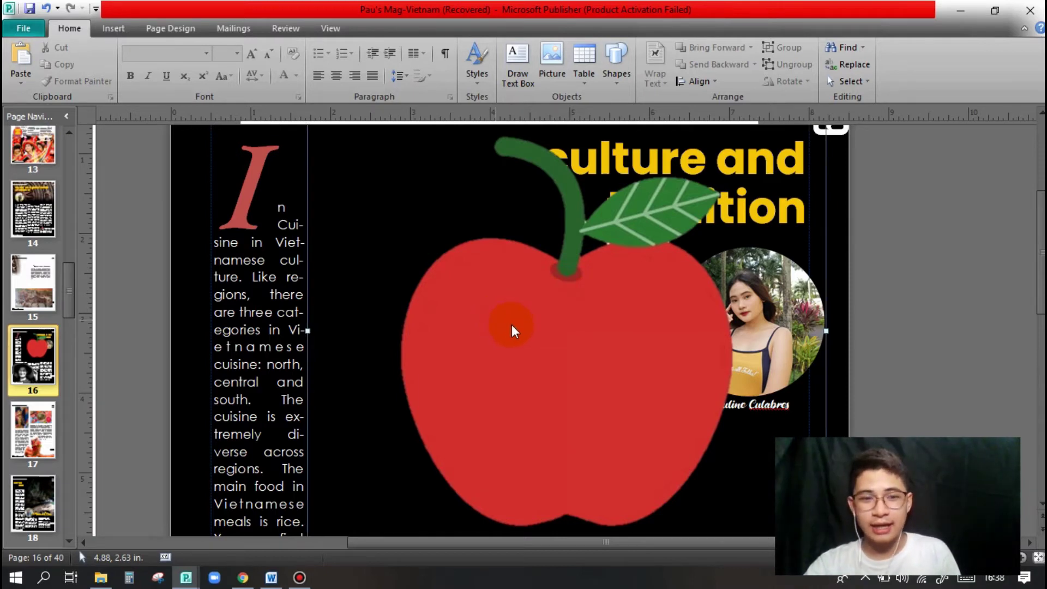
{"action": "left_click", "coordinate": [514, 330]}
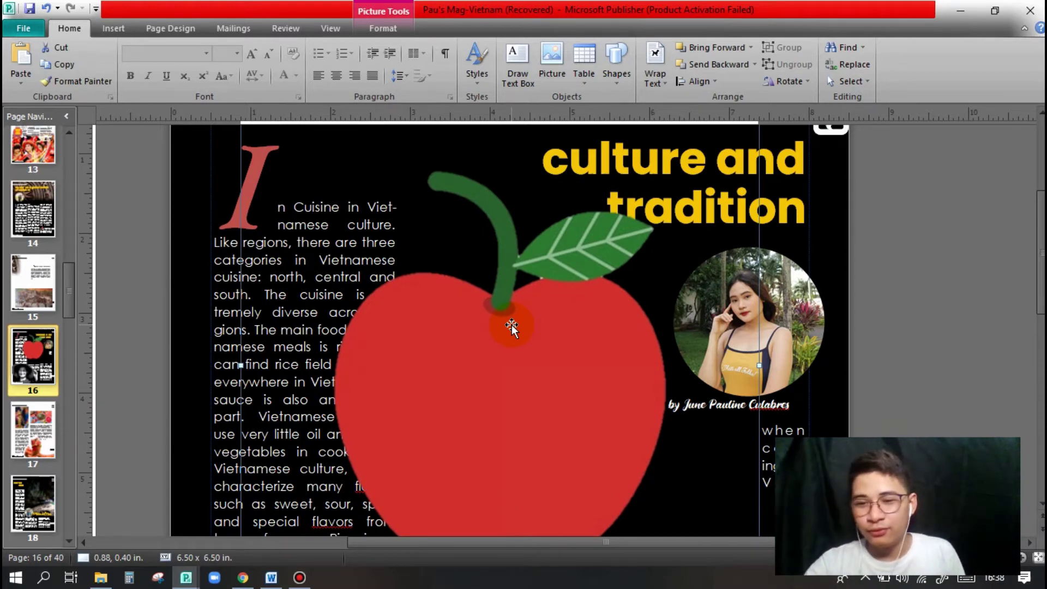
- Shrink the apple picture to 3.90 by 3.90 in
{"action": "scroll", "coordinate": [567, 264], "scroll_direction": "up", "scroll_amount": 1}
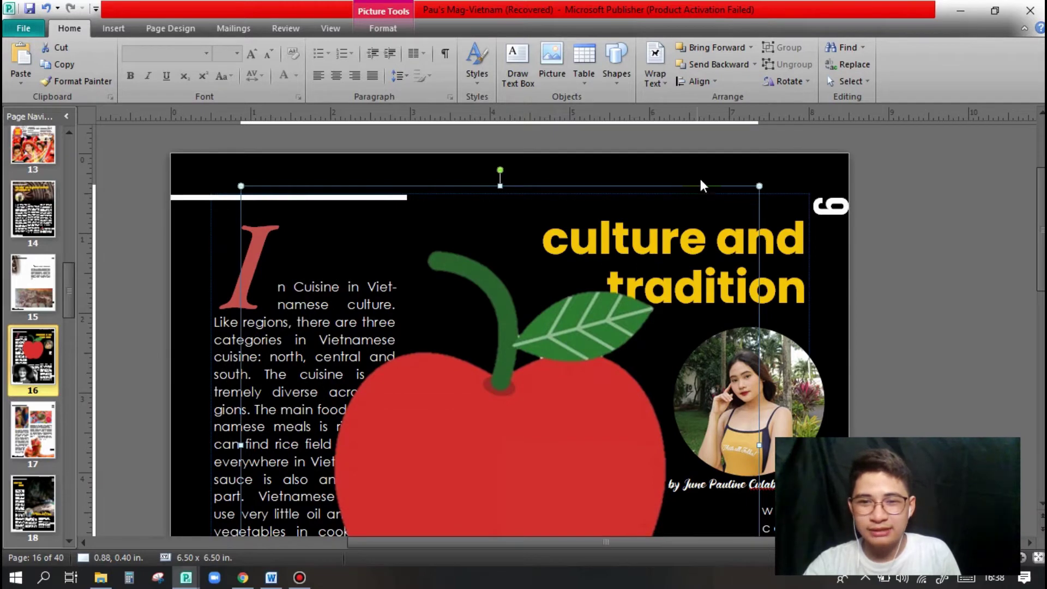
{"action": "scroll", "coordinate": [759, 182], "scroll_direction": "up", "scroll_amount": 1}
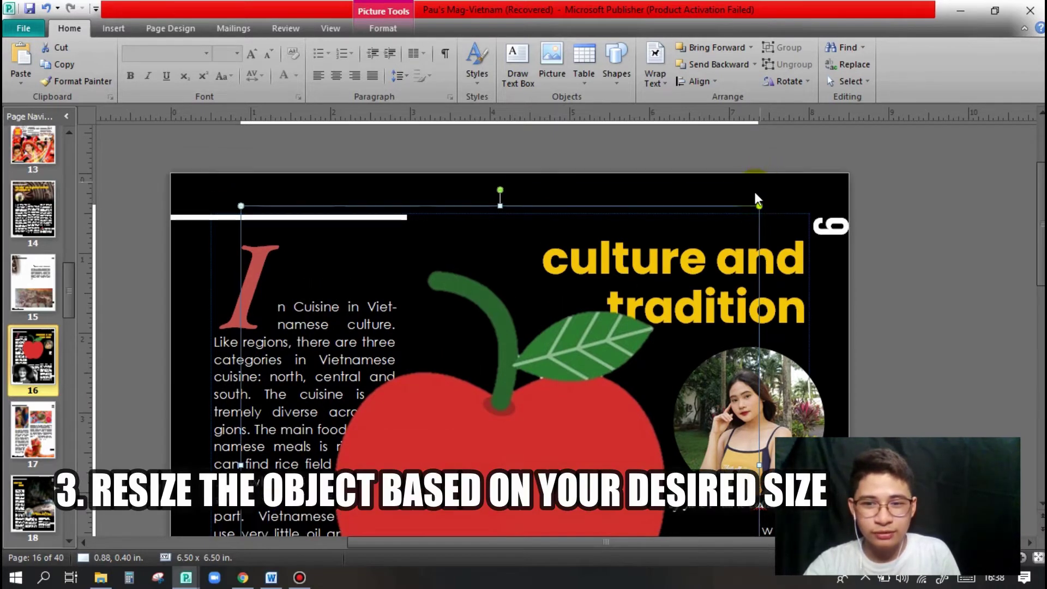
{"action": "left_click_drag", "start_coordinate": [759, 209], "coordinate": [598, 407]}
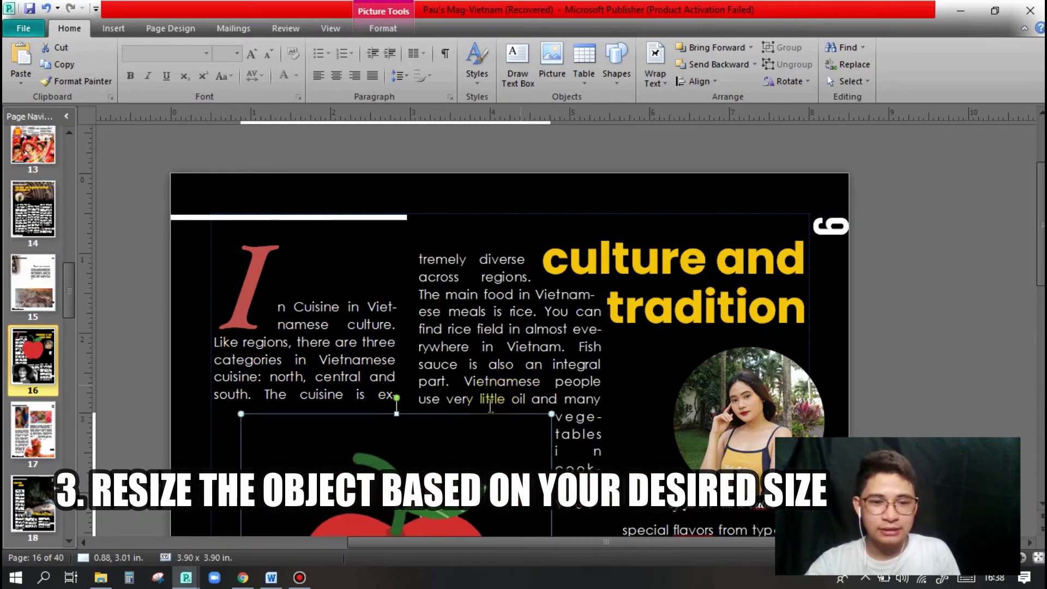
- Move the apple up between the two cuisine text columns on page 16
{"action": "scroll", "coordinate": [491, 406], "scroll_direction": "down", "scroll_amount": 1}
{"action": "scroll", "coordinate": [490, 406], "scroll_direction": "down", "scroll_amount": 2}
{"action": "scroll", "coordinate": [491, 406], "scroll_direction": "down", "scroll_amount": 2}
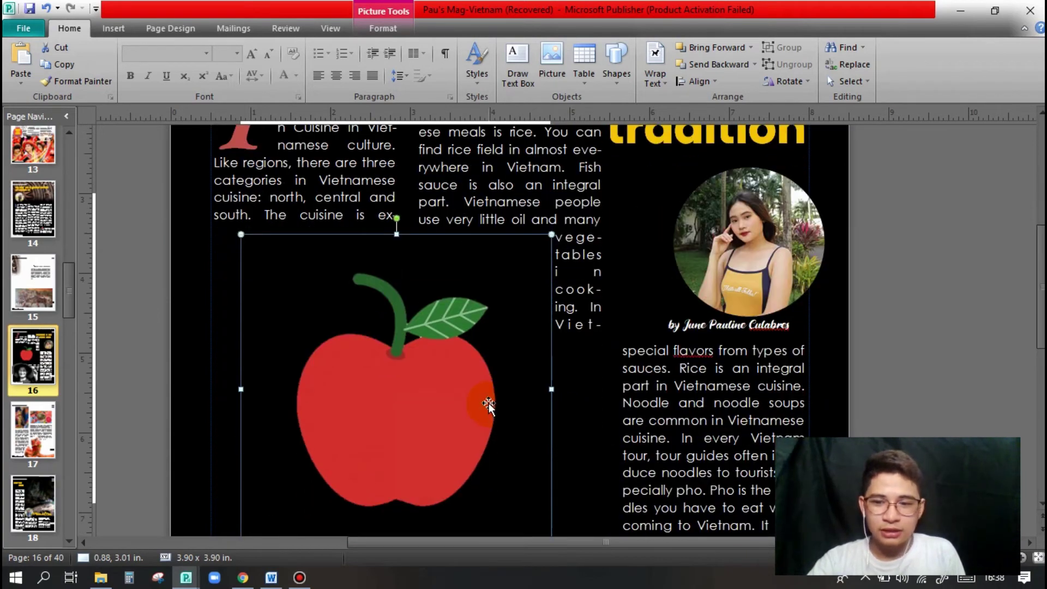
{"action": "scroll", "coordinate": [479, 392], "scroll_direction": "down", "scroll_amount": 1}
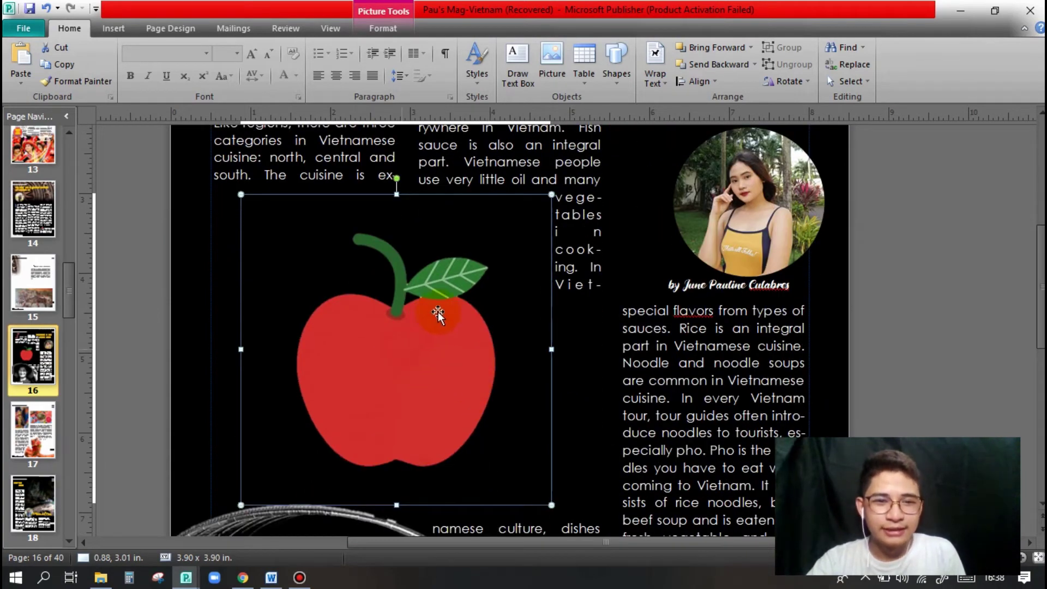
{"action": "left_click_drag", "start_coordinate": [437, 315], "coordinate": [448, 298]}
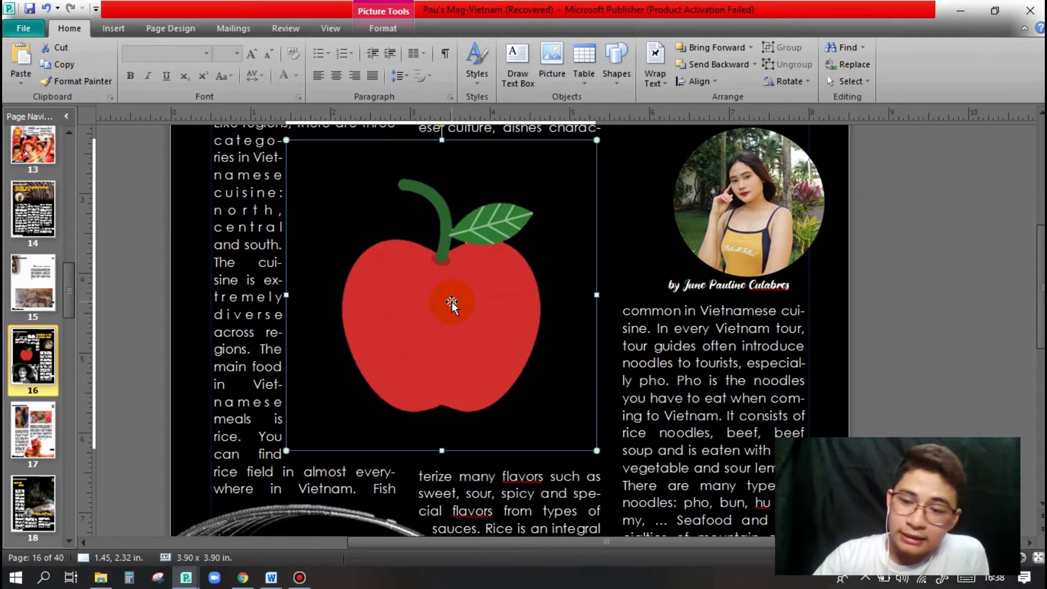
- Apply Edit Wrap Points so the text follows the apple's fruit, stem and leaf outline
{"action": "double_click", "coordinate": [451, 301]}
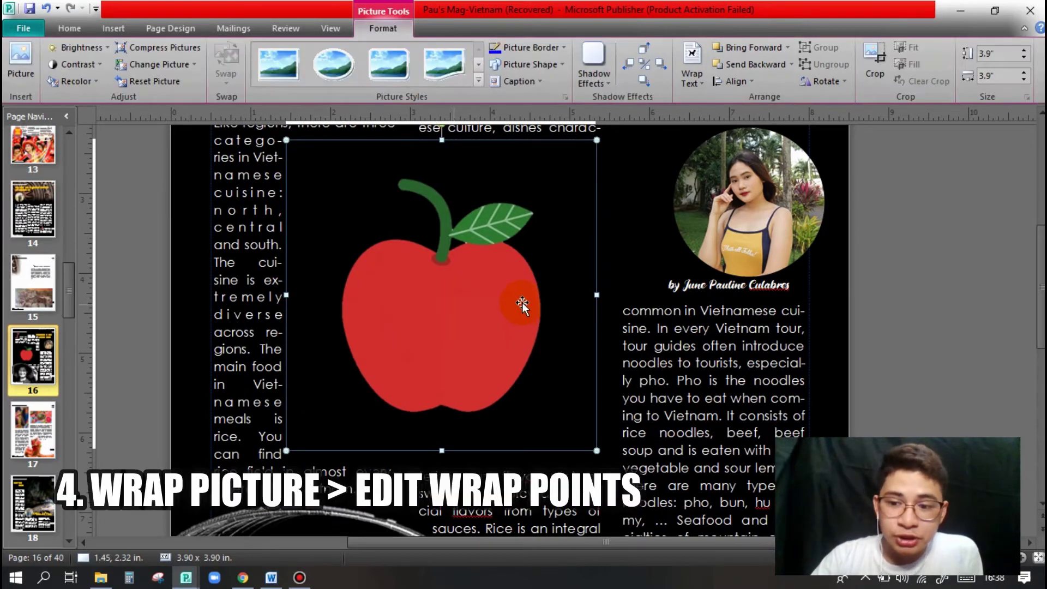
{"action": "left_click", "coordinate": [699, 78]}
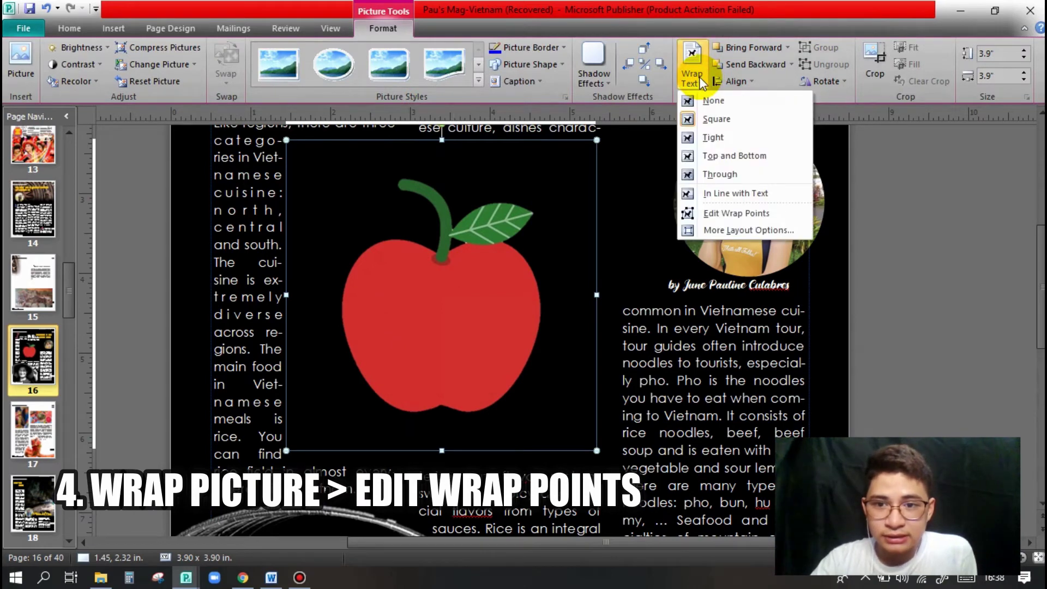
{"action": "left_click", "coordinate": [733, 214]}
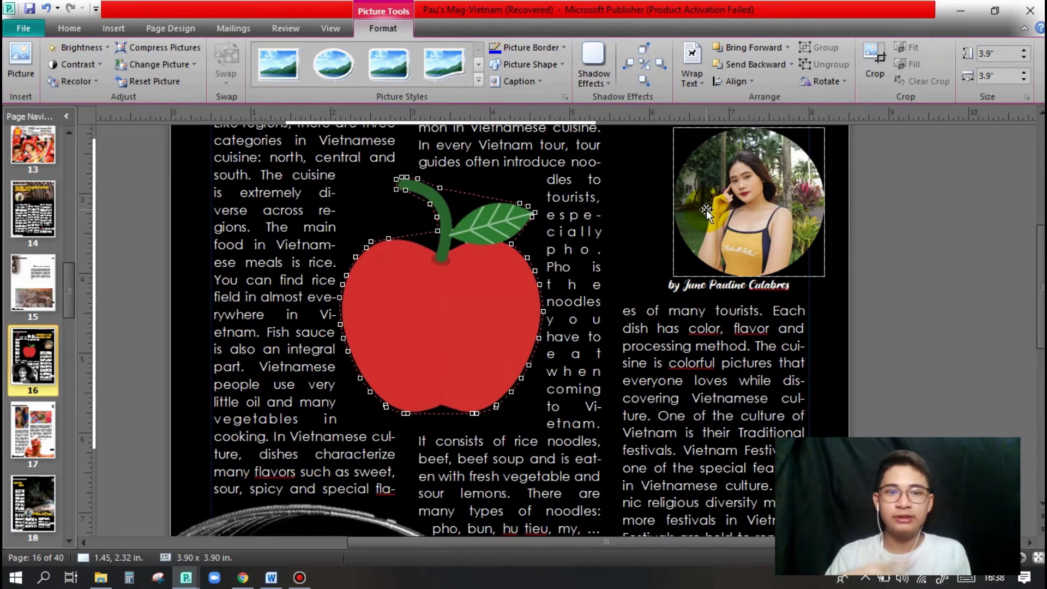
{"action": "left_click", "coordinate": [526, 298]}
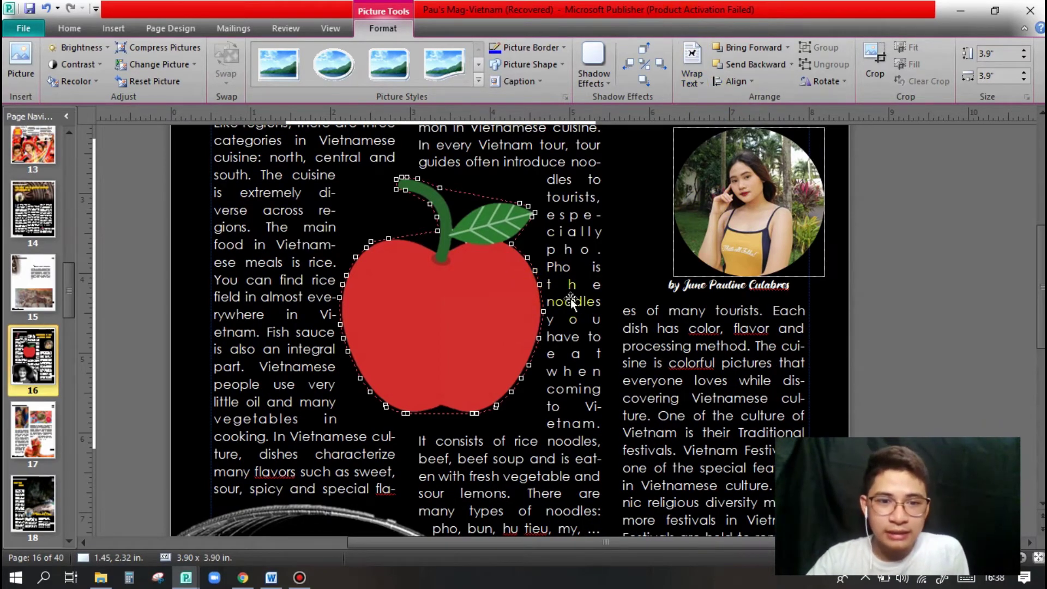
{"action": "left_click", "coordinate": [882, 191]}
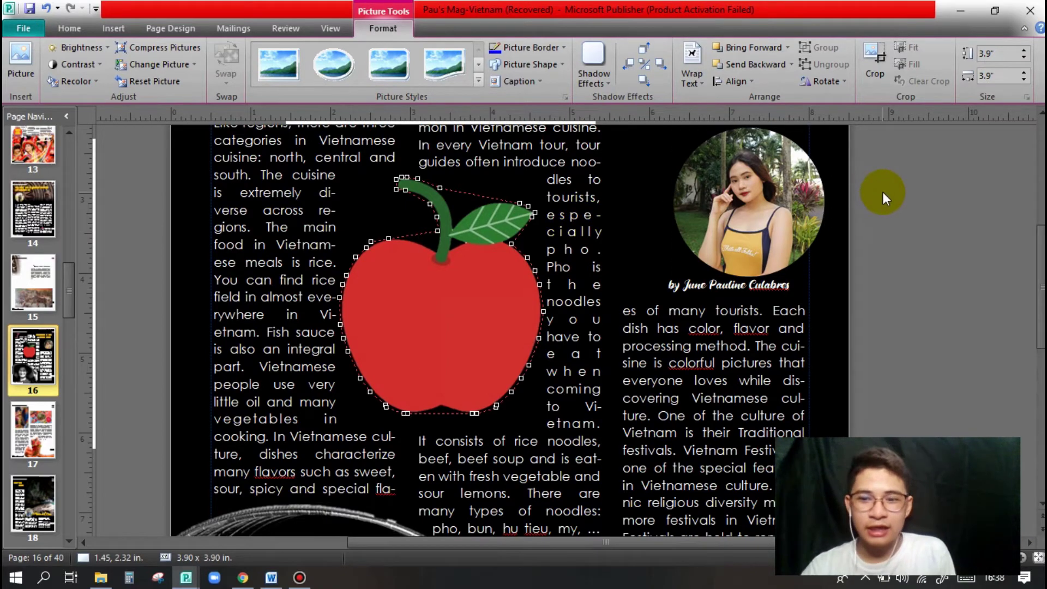
- Set the apple's wrapping to Tight and accept a newly generated wrap boundary
{"action": "left_click", "coordinate": [445, 309]}
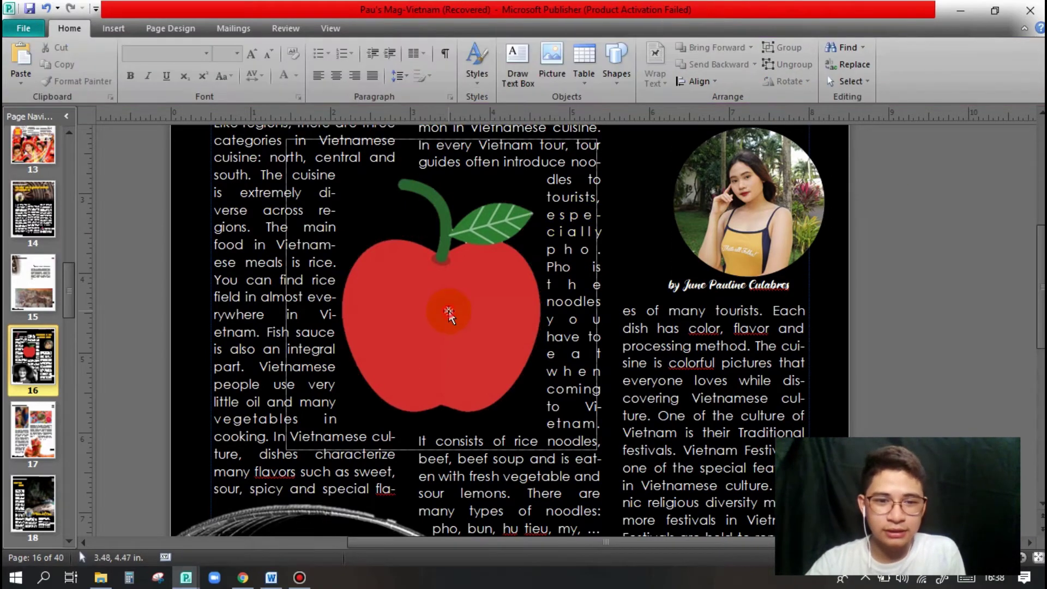
{"action": "double_click", "coordinate": [519, 208]}
{"action": "left_click", "coordinate": [691, 73]}
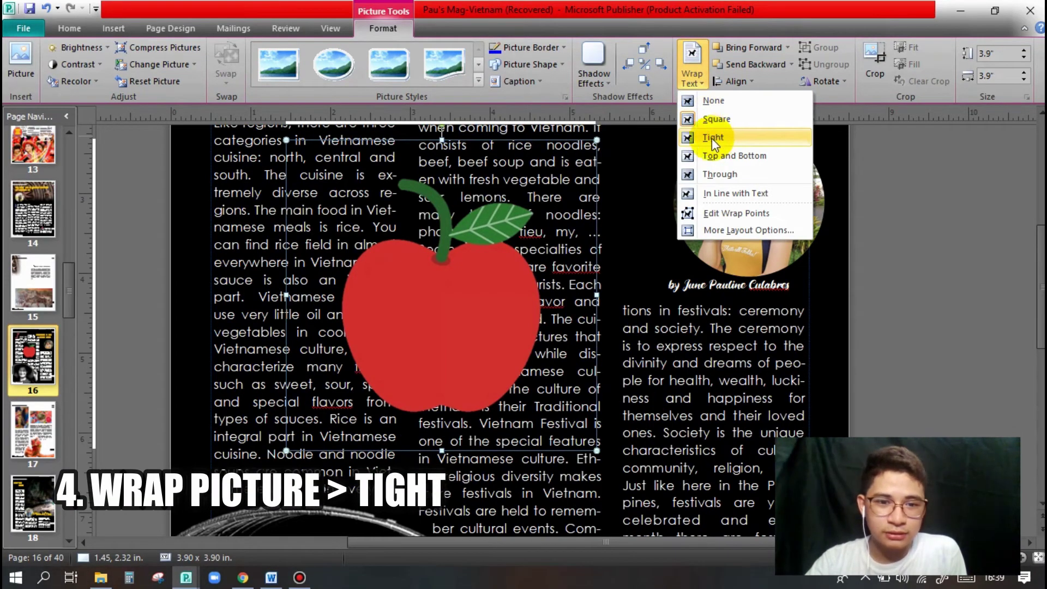
{"action": "left_click", "coordinate": [711, 138]}
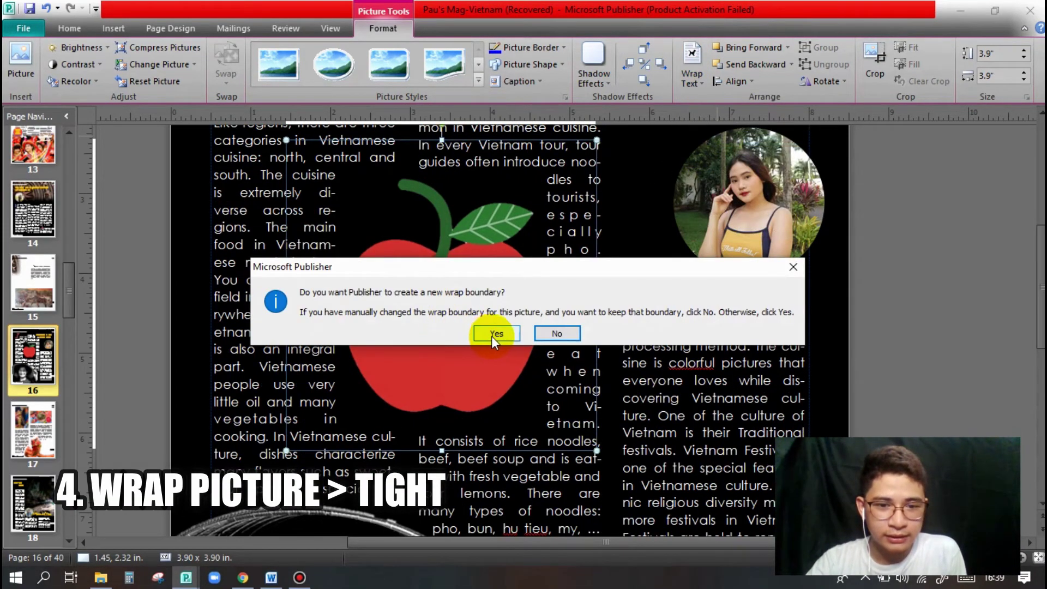
{"action": "left_click", "coordinate": [494, 334]}
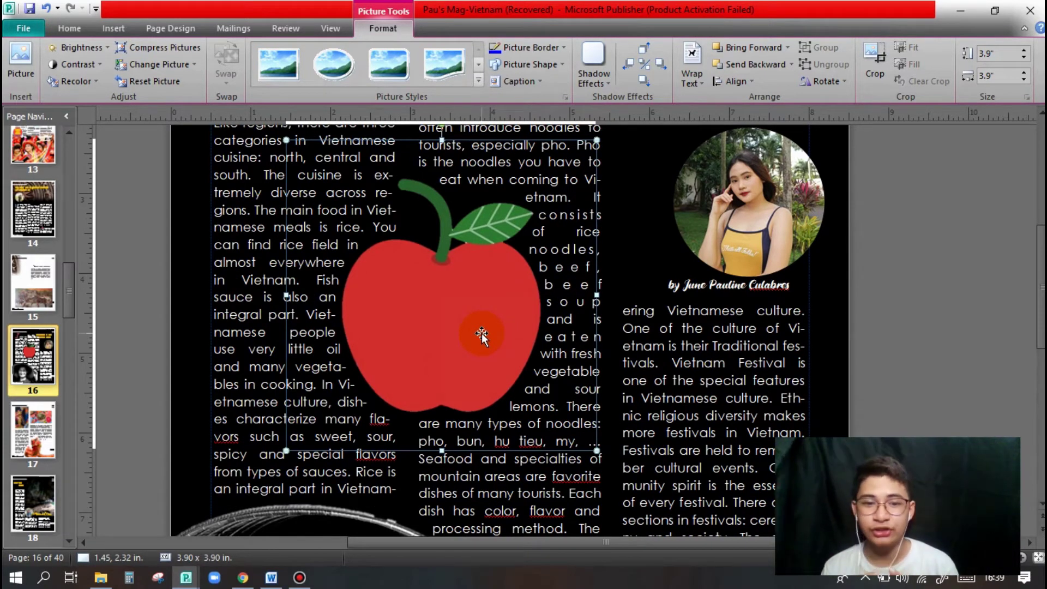
{"action": "scroll", "coordinate": [481, 335], "scroll_direction": "up", "scroll_amount": 3}
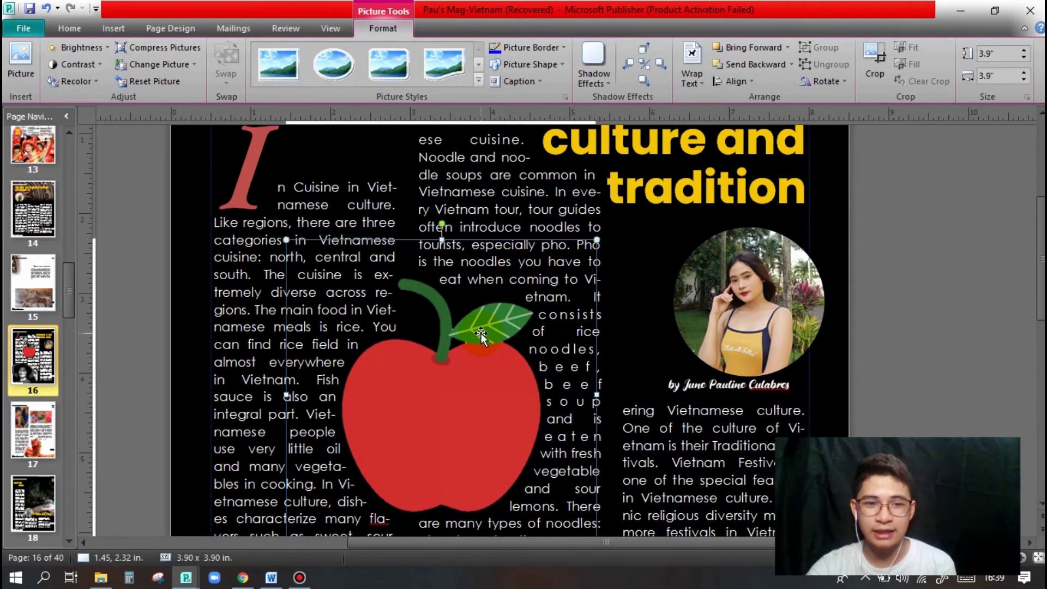
{"action": "scroll", "coordinate": [481, 335], "scroll_direction": "down", "scroll_amount": 2}
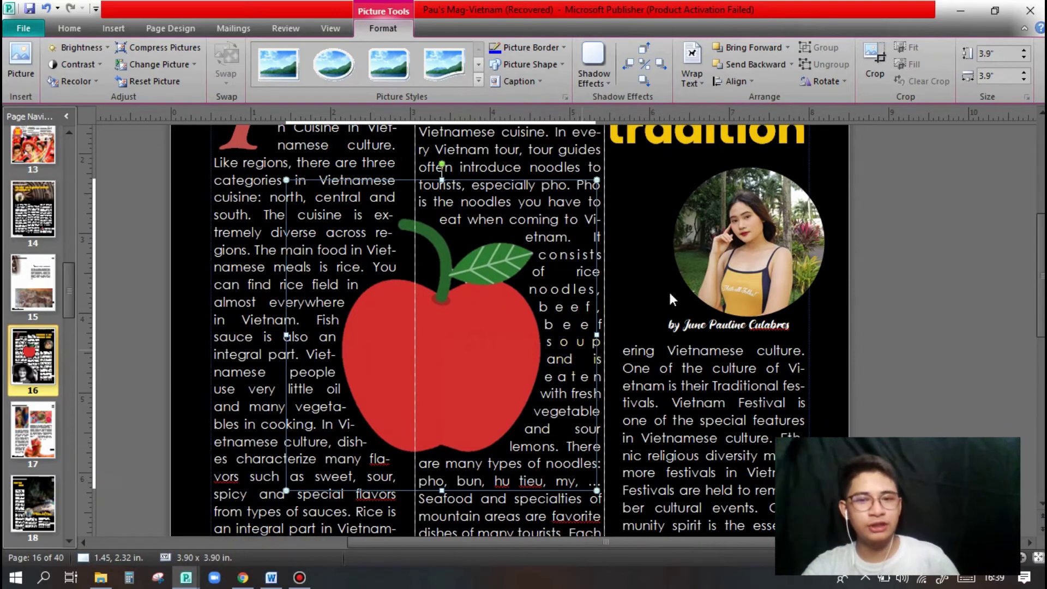
- Nudge the apple down to 1.34, 2.84 in and check the reflowed cuisine text
{"action": "left_click", "coordinate": [443, 364]}
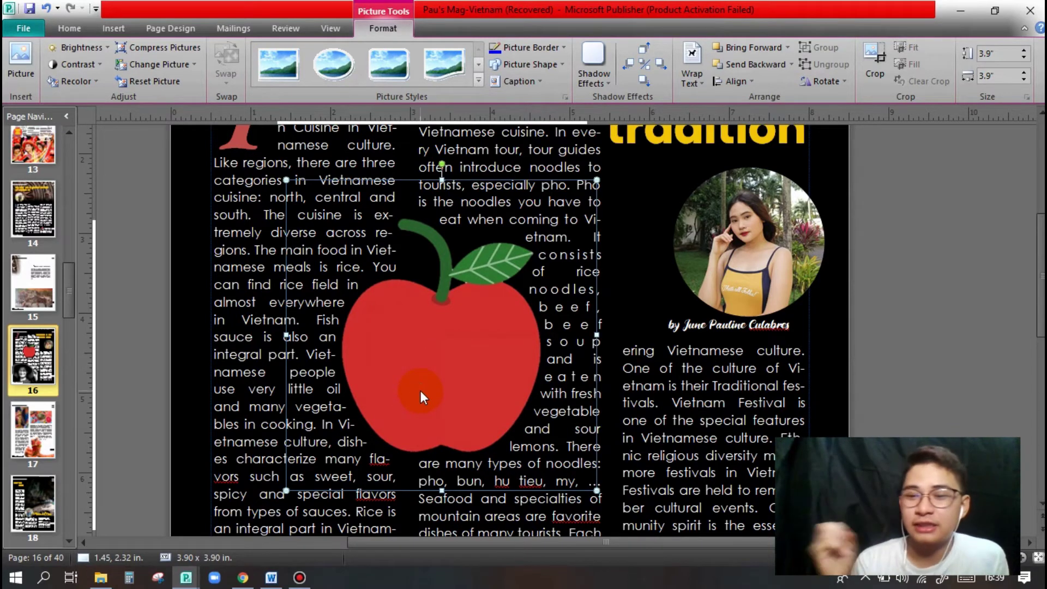
{"action": "left_click_drag", "start_coordinate": [421, 390], "coordinate": [420, 388]}
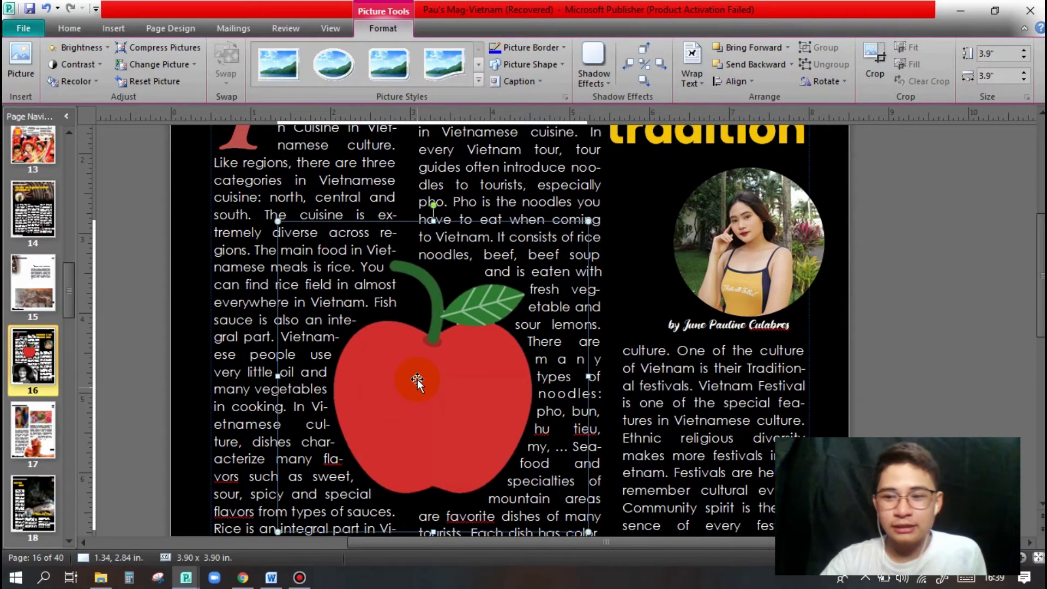
{"action": "scroll", "coordinate": [417, 378], "scroll_direction": "down", "scroll_amount": 3}
{"action": "scroll", "coordinate": [418, 377], "scroll_direction": "down", "scroll_amount": 3}
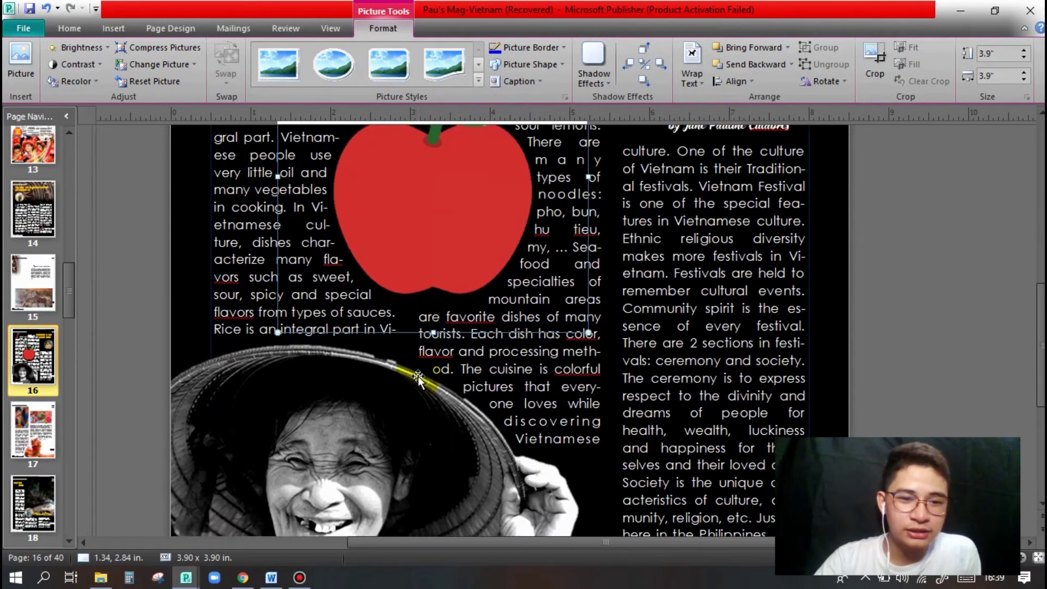
{"action": "scroll", "coordinate": [418, 377], "scroll_direction": "down", "scroll_amount": 2}
{"action": "scroll", "coordinate": [418, 376], "scroll_direction": "down", "scroll_amount": 4}
{"action": "scroll", "coordinate": [380, 344], "scroll_direction": "up", "scroll_amount": 1}
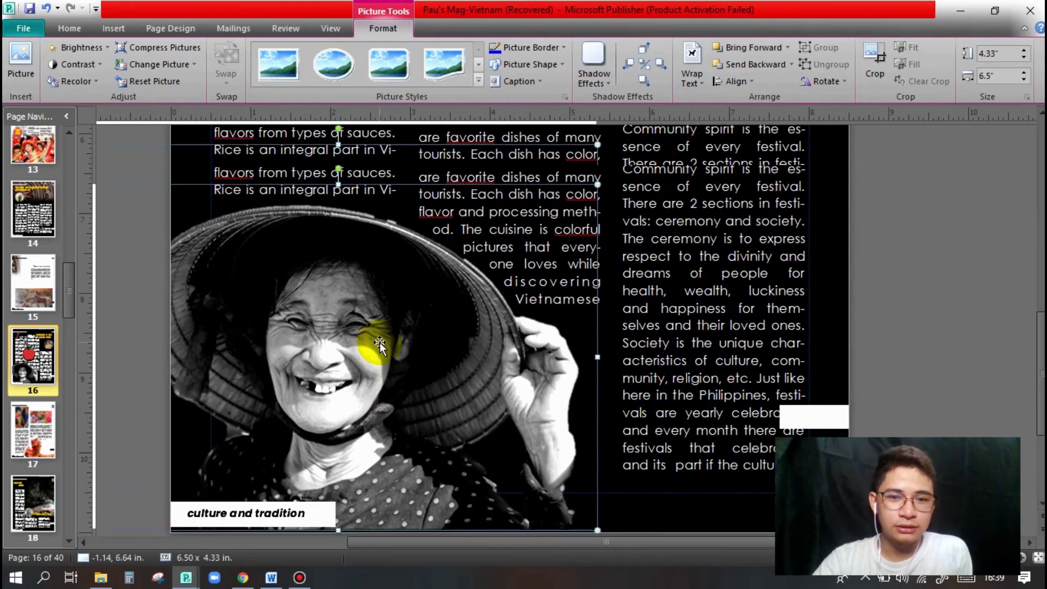
{"action": "scroll", "coordinate": [380, 344], "scroll_direction": "up", "scroll_amount": 3}
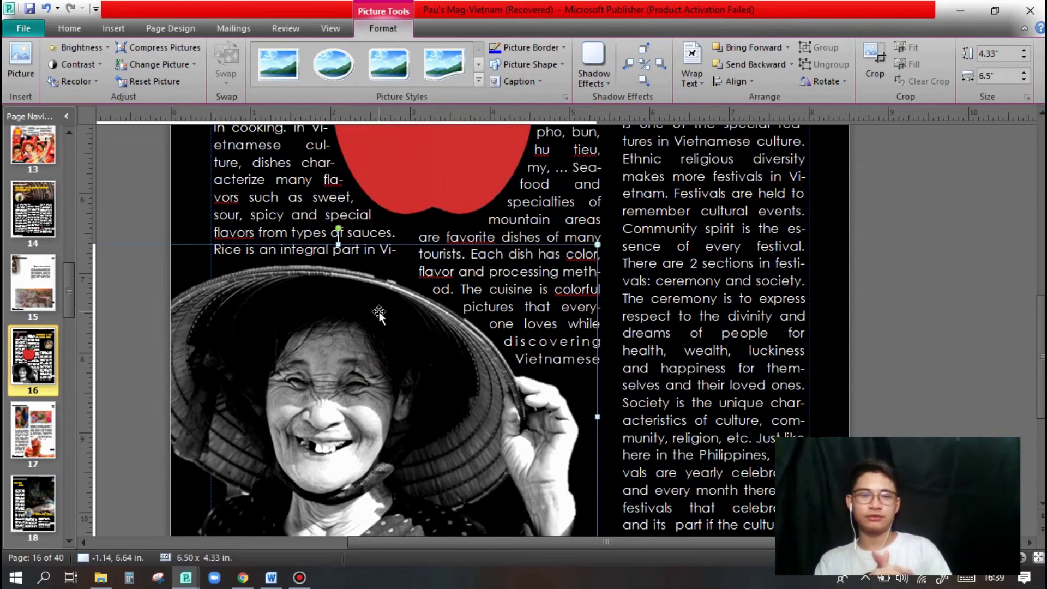
- In Word, delete the apple picture and start a new blank document, Document2
{"action": "left_click", "coordinate": [272, 579]}
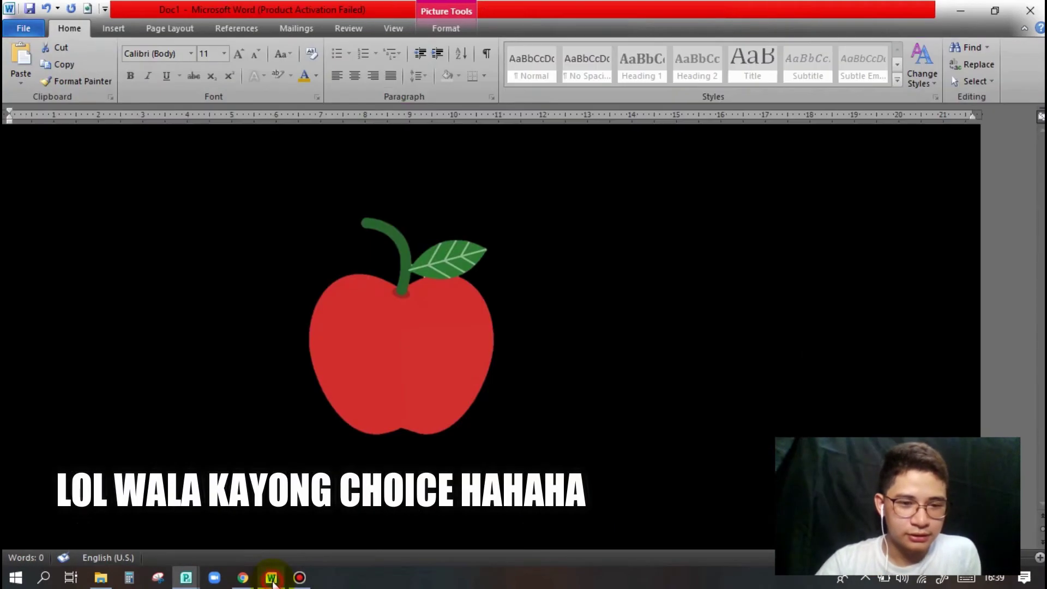
{"action": "key", "text": "Delete"}
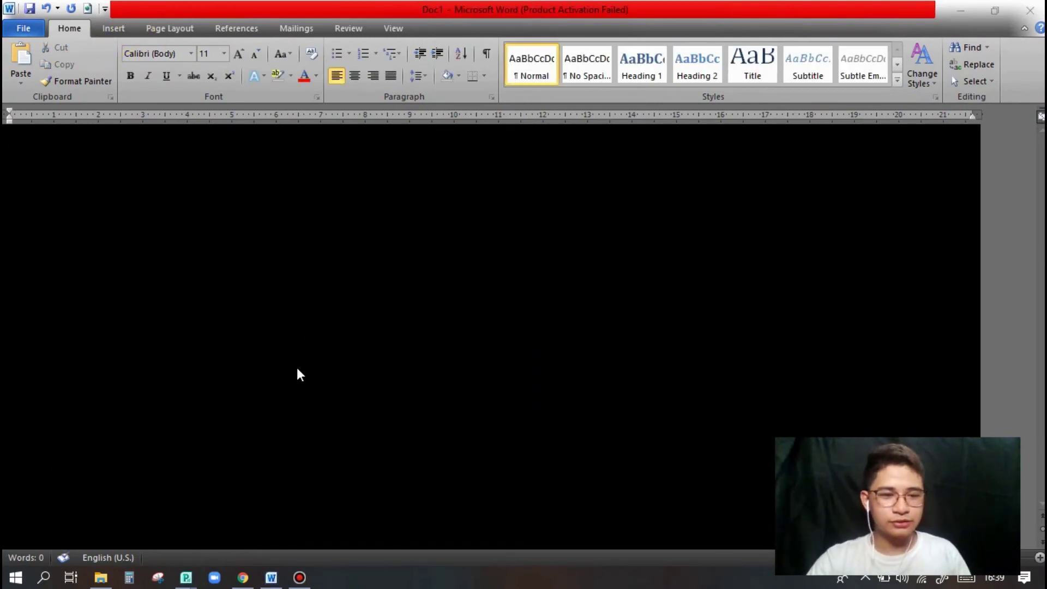
{"action": "left_click", "coordinate": [362, 273]}
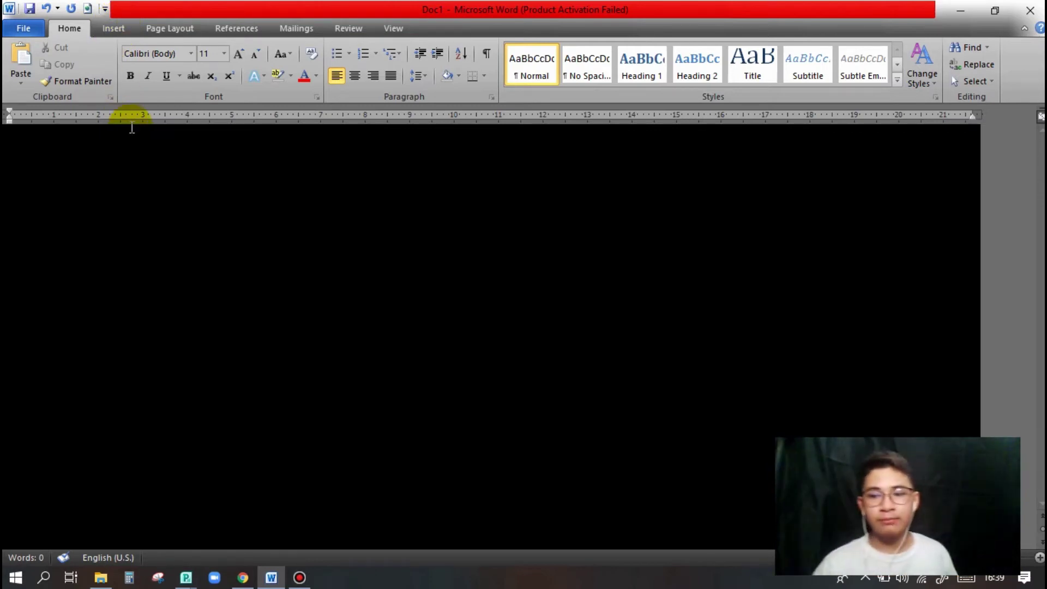
{"action": "key", "text": "ctrl+n"}
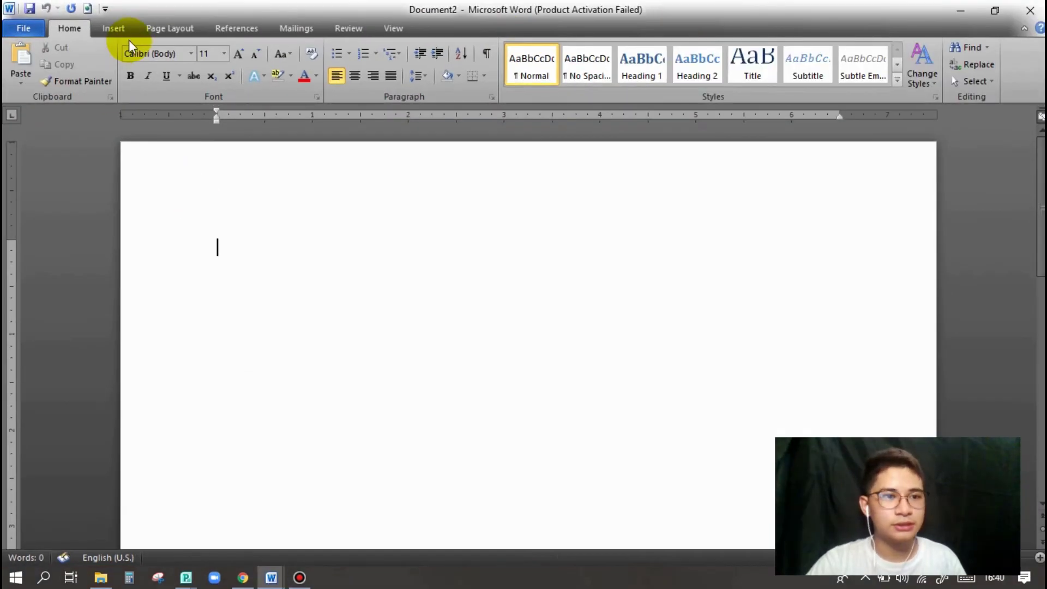
- Open Insert Picture and browse via Quick access to the magazine project's PART 2 folder
{"action": "left_click", "coordinate": [113, 28]}
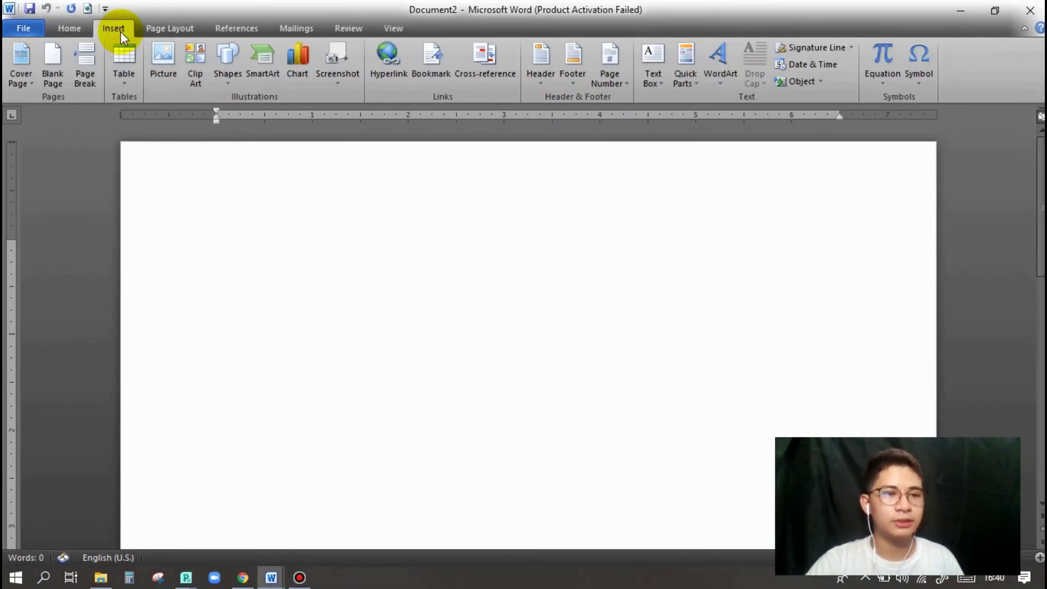
{"action": "left_click", "coordinate": [151, 70]}
{"action": "scroll", "coordinate": [63, 182], "scroll_direction": "up", "scroll_amount": 3}
{"action": "left_click", "coordinate": [69, 100]}
{"action": "scroll", "coordinate": [391, 234], "scroll_direction": "up", "scroll_amount": 3}
{"action": "scroll", "coordinate": [60, 202], "scroll_direction": "down", "scroll_amount": 2}
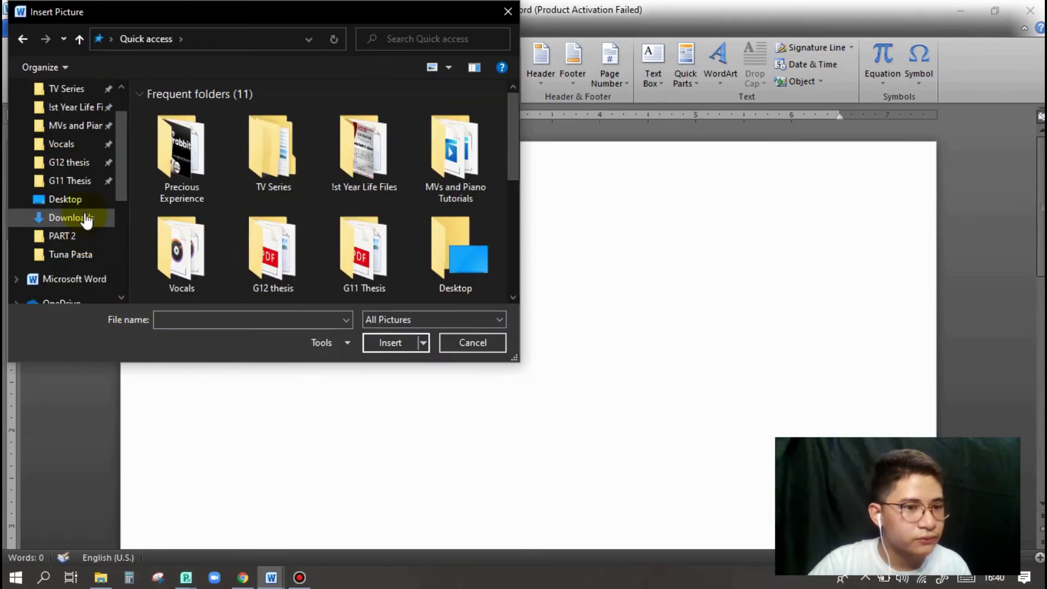
{"action": "scroll", "coordinate": [23, 233], "scroll_direction": "down", "scroll_amount": 10}
{"action": "scroll", "coordinate": [58, 272], "scroll_direction": "down", "scroll_amount": 3}
{"action": "scroll", "coordinate": [89, 290], "scroll_direction": "down", "scroll_amount": 3}
{"action": "scroll", "coordinate": [90, 291], "scroll_direction": "down", "scroll_amount": 3}
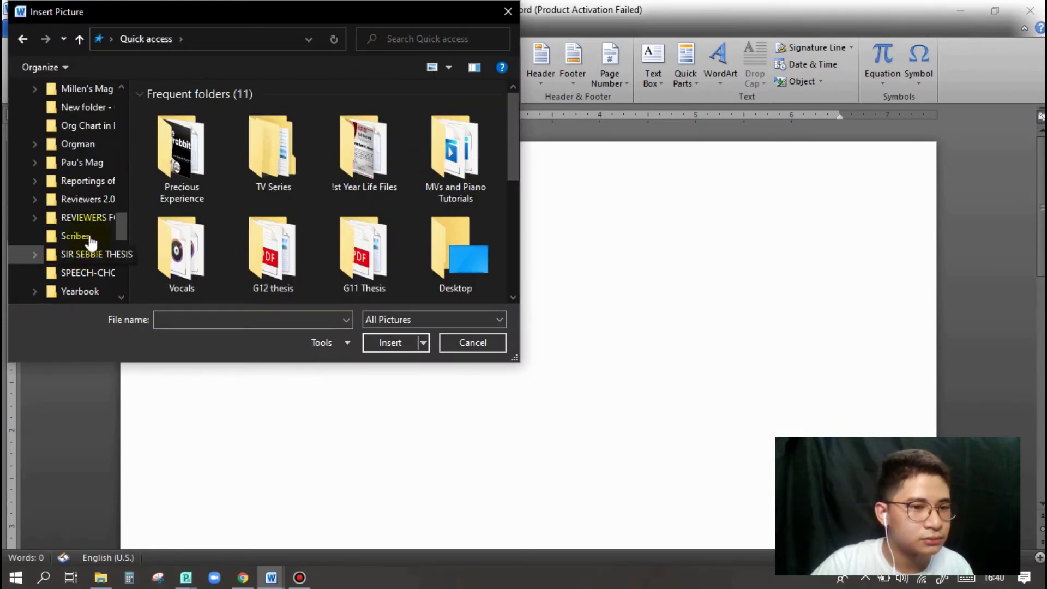
{"action": "left_click", "coordinate": [82, 162]}
{"action": "double_click", "coordinate": [230, 127]}
- Insert the smiling woman in conical hat photo, 4.33" by 6.5", then deselect it
{"action": "scroll", "coordinate": [356, 238], "scroll_direction": "down", "scroll_amount": 3}
{"action": "double_click", "coordinate": [343, 242]}
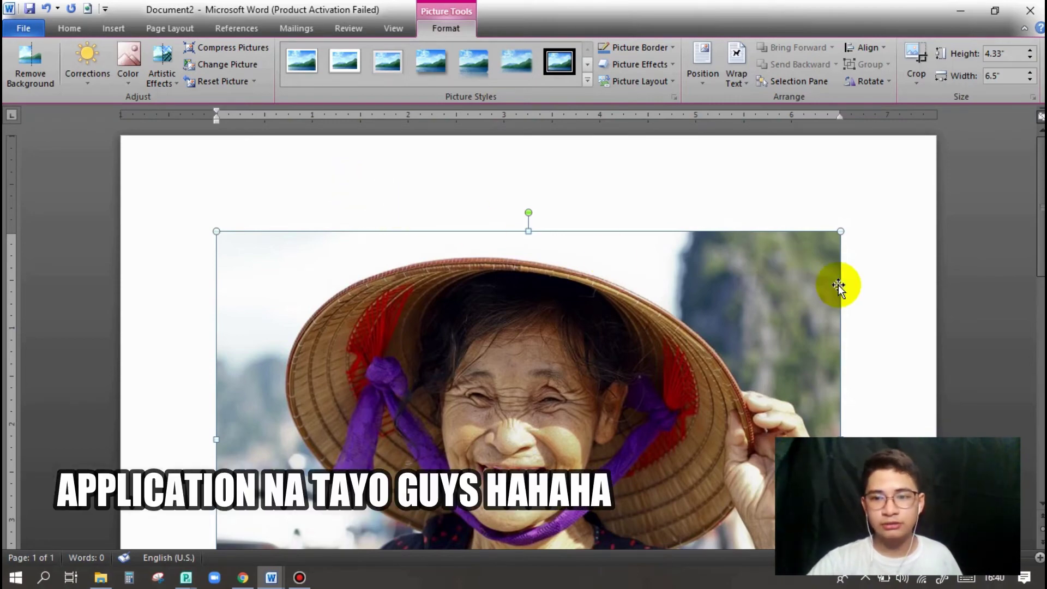
{"action": "scroll", "coordinate": [861, 277], "scroll_direction": "down", "scroll_amount": 3}
{"action": "left_click", "coordinate": [861, 276]}
{"action": "scroll", "coordinate": [660, 350], "scroll_direction": "down", "scroll_amount": 6}
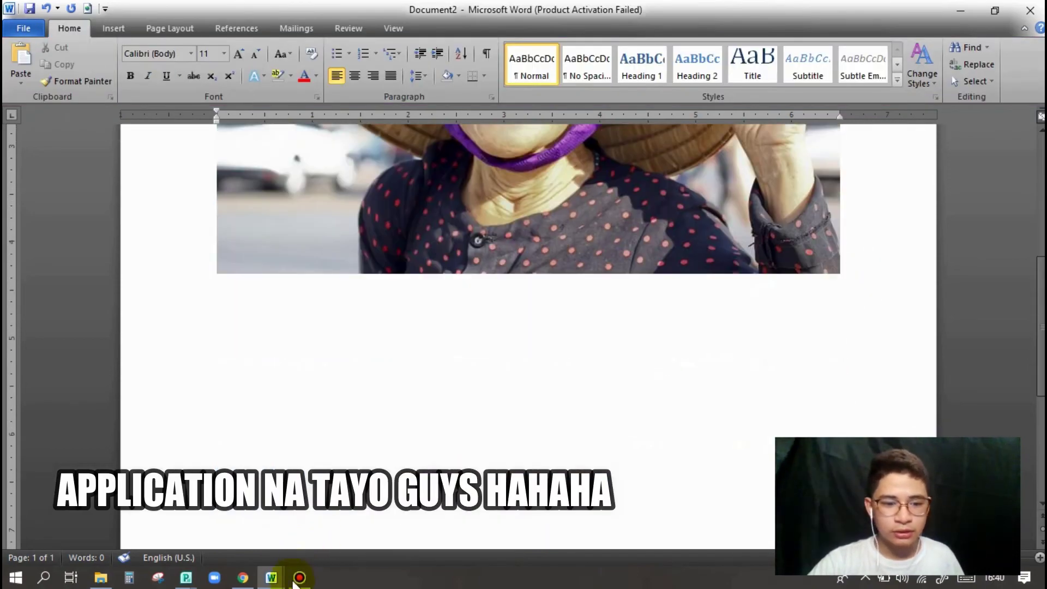
{"action": "scroll", "coordinate": [280, 502], "scroll_direction": "up", "scroll_amount": 4}
- Bring the Publisher magazine to the front and scroll up to the apple on page 16
{"action": "left_click", "coordinate": [271, 578]}
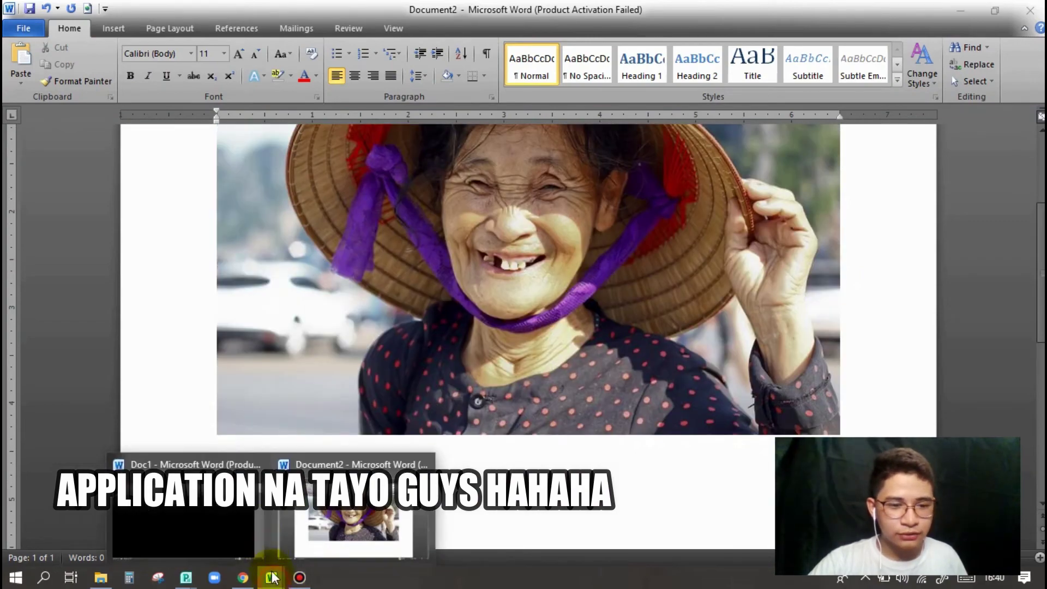
{"action": "mouse_move", "coordinate": [185, 577]}
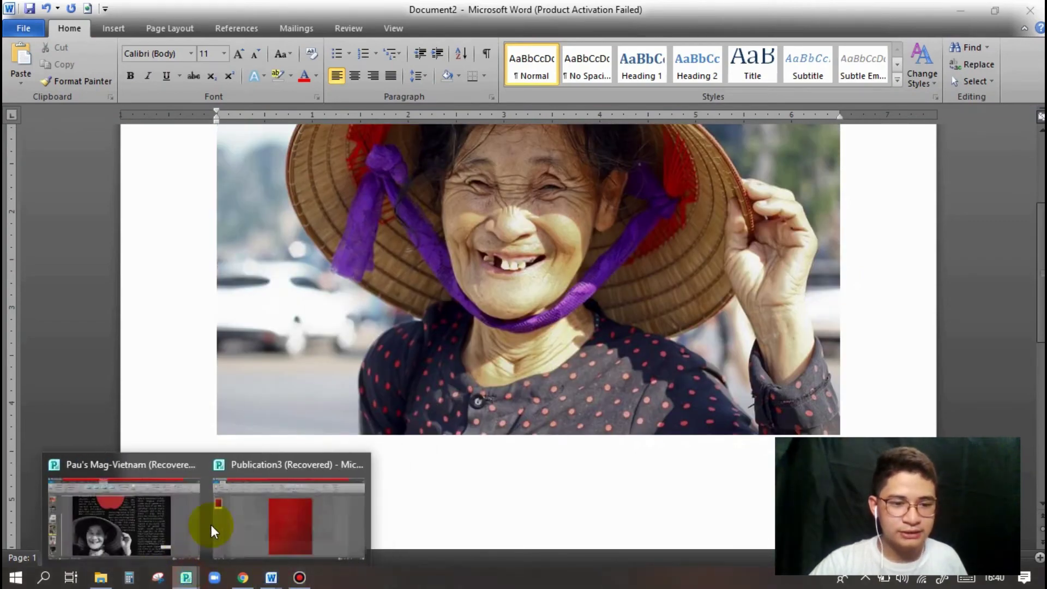
{"action": "left_click", "coordinate": [143, 519]}
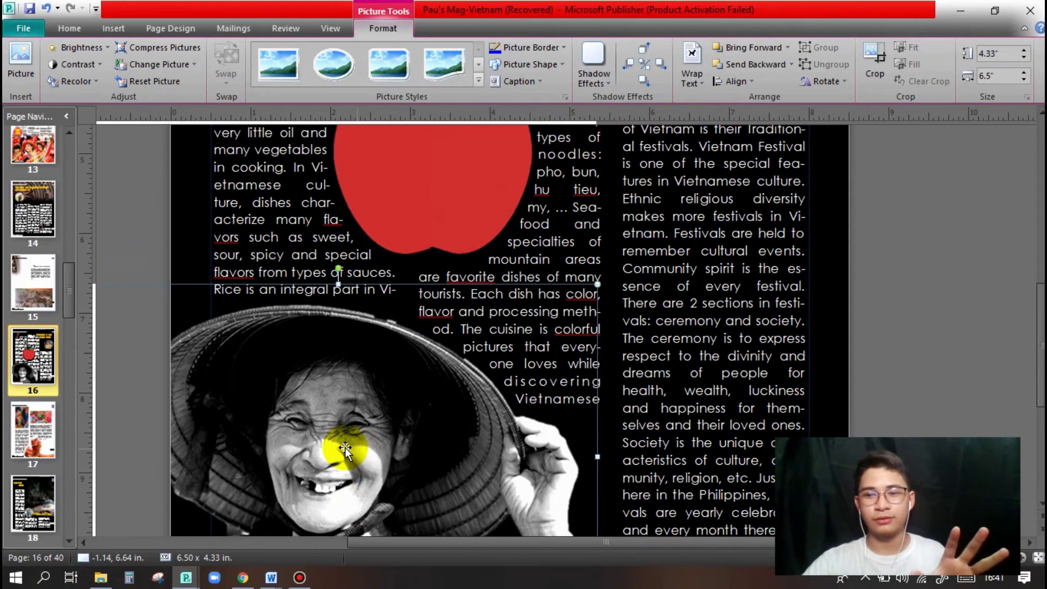
{"action": "scroll", "coordinate": [349, 453], "scroll_direction": "down", "scroll_amount": 3}
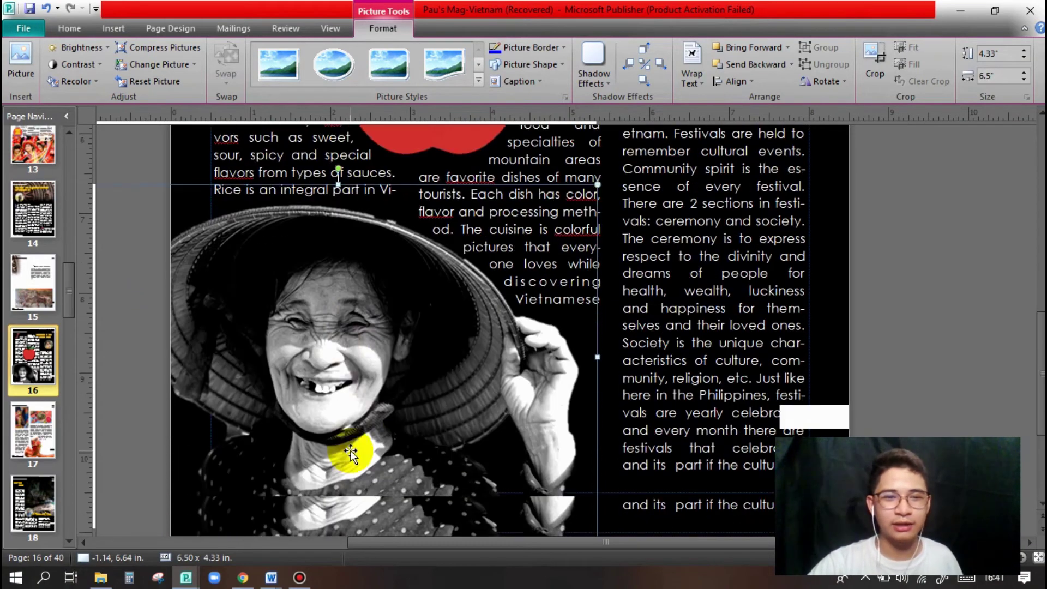
{"action": "scroll", "coordinate": [349, 475], "scroll_direction": "down", "scroll_amount": 2}
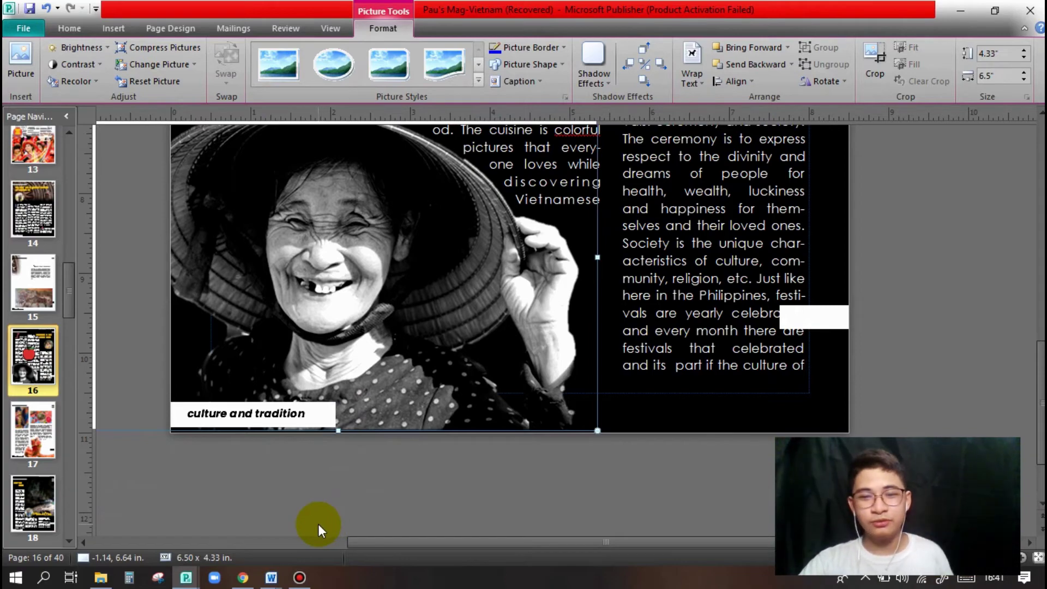
{"action": "scroll", "coordinate": [318, 523], "scroll_direction": "up", "scroll_amount": 2}
{"action": "scroll", "coordinate": [324, 525], "scroll_direction": "up", "scroll_amount": 2}
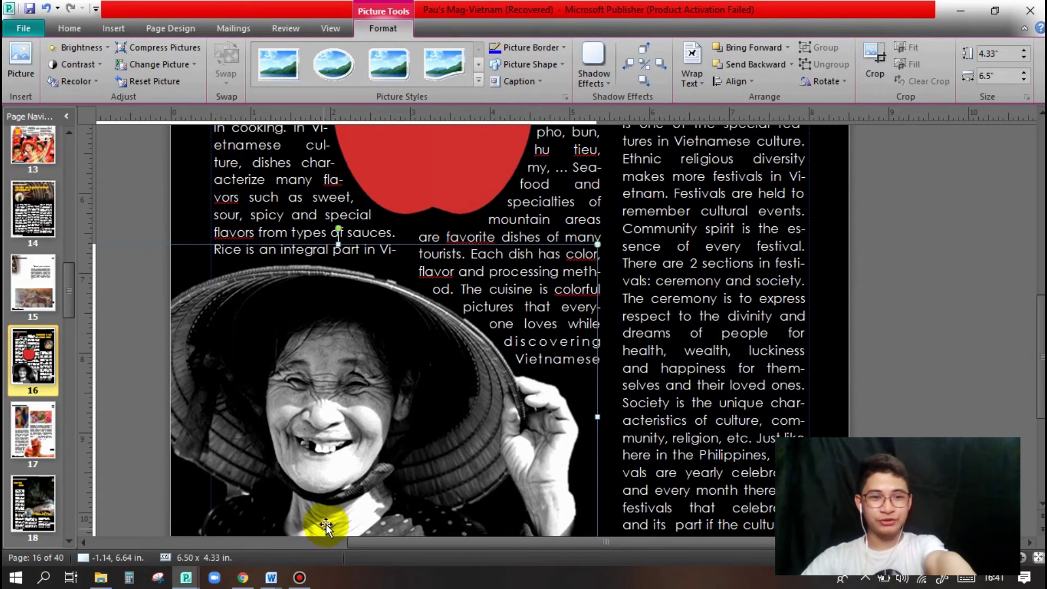
{"action": "scroll", "coordinate": [349, 458], "scroll_direction": "up", "scroll_amount": 1}
{"action": "scroll", "coordinate": [343, 458], "scroll_direction": "up", "scroll_amount": 3}
{"action": "scroll", "coordinate": [336, 461], "scroll_direction": "up", "scroll_amount": 3}
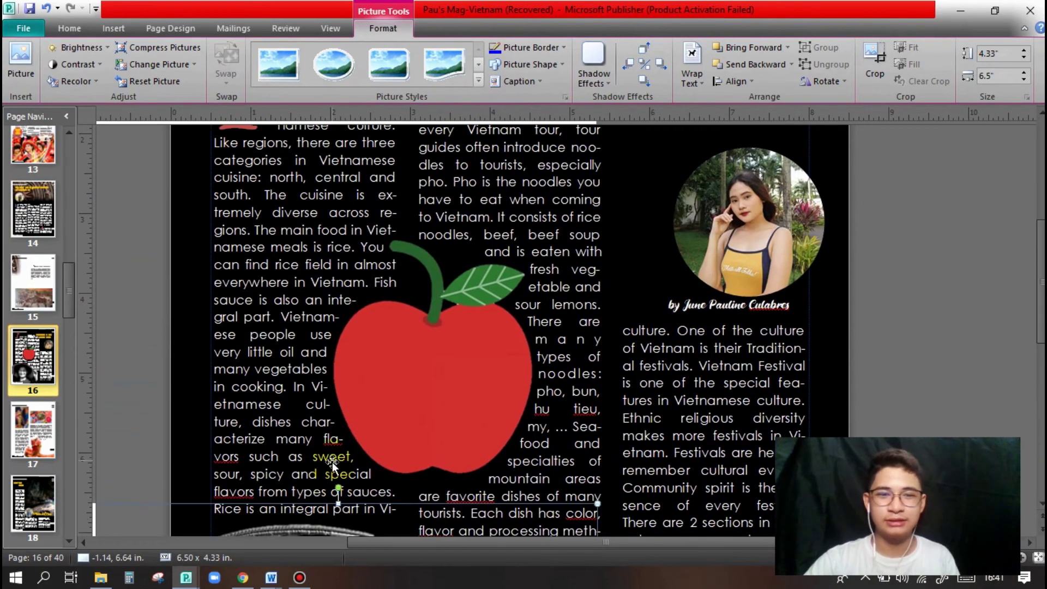
{"action": "scroll", "coordinate": [333, 462], "scroll_direction": "up", "scroll_amount": 2}
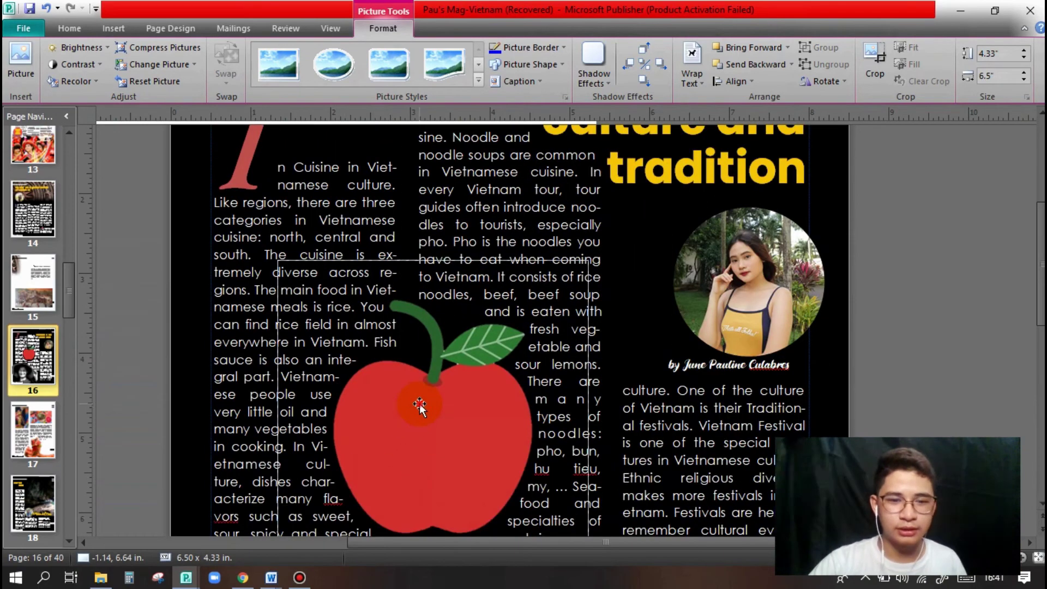
- Delete the red apple picture and return to Word's Document2 with the woman's photo
{"action": "left_click", "coordinate": [419, 407]}
{"action": "key", "text": "Delete"}
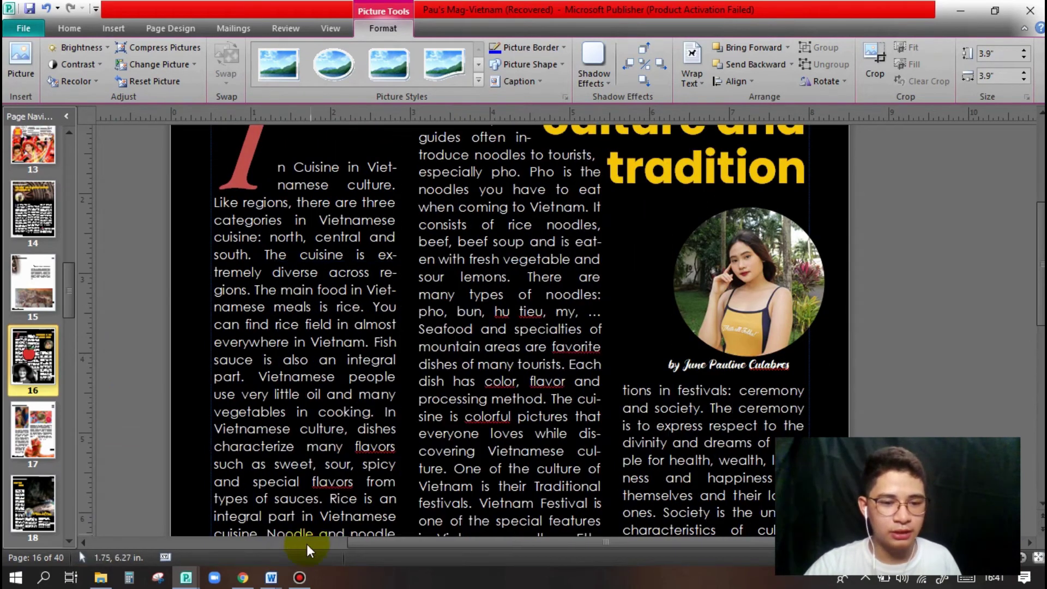
{"action": "mouse_move", "coordinate": [270, 577]}
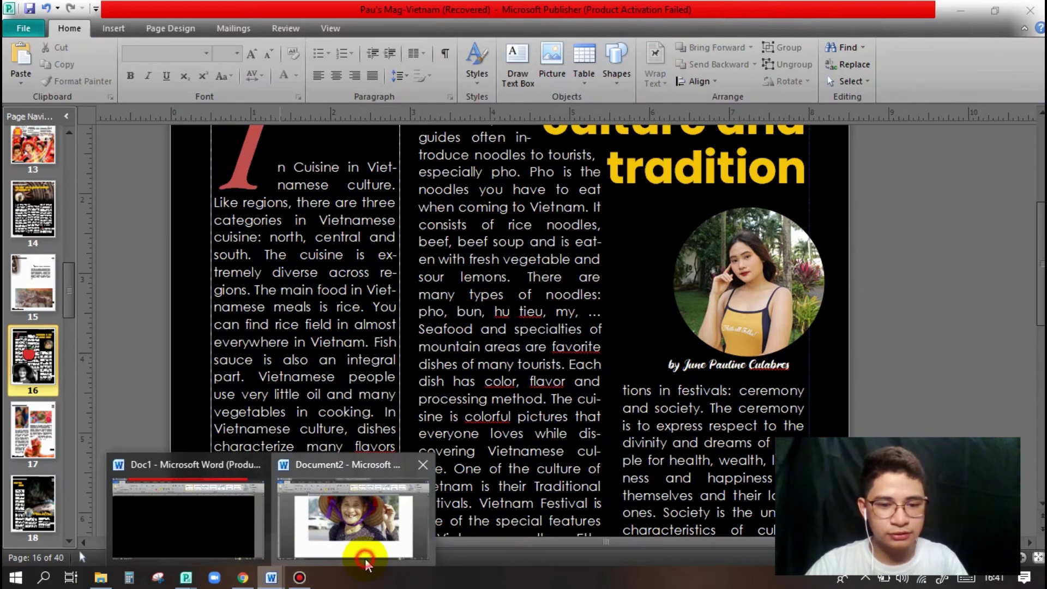
{"action": "left_click", "coordinate": [362, 553]}
{"action": "scroll", "coordinate": [499, 345], "scroll_direction": "up", "scroll_amount": 3}
- Start Remove Background on the woman's photo and widen the selection marquee
{"action": "scroll", "coordinate": [499, 343], "scroll_direction": "down", "scroll_amount": 2}
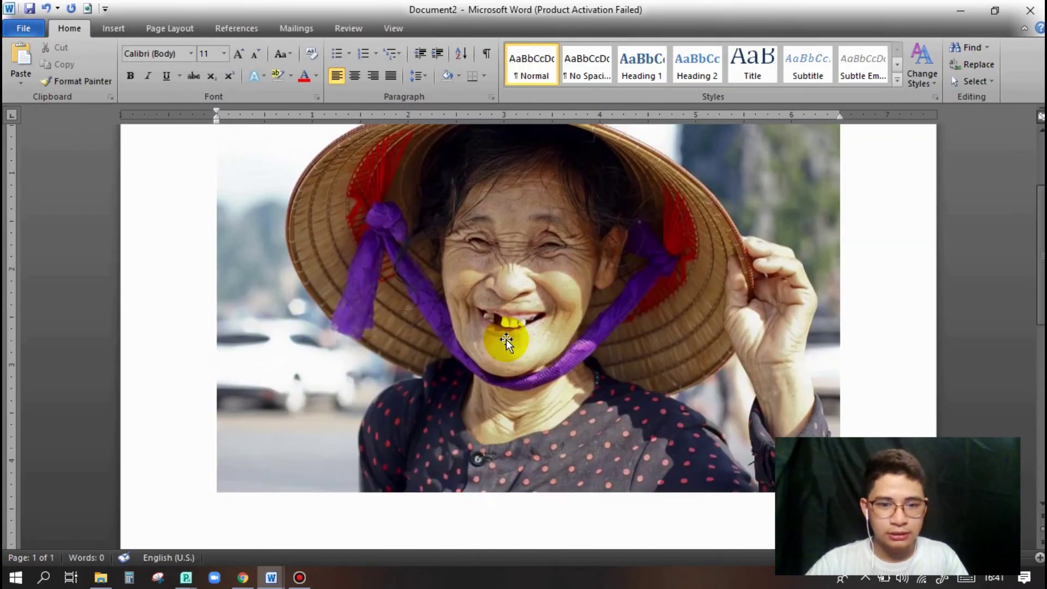
{"action": "left_click", "coordinate": [502, 339]}
{"action": "left_click", "coordinate": [28, 64]}
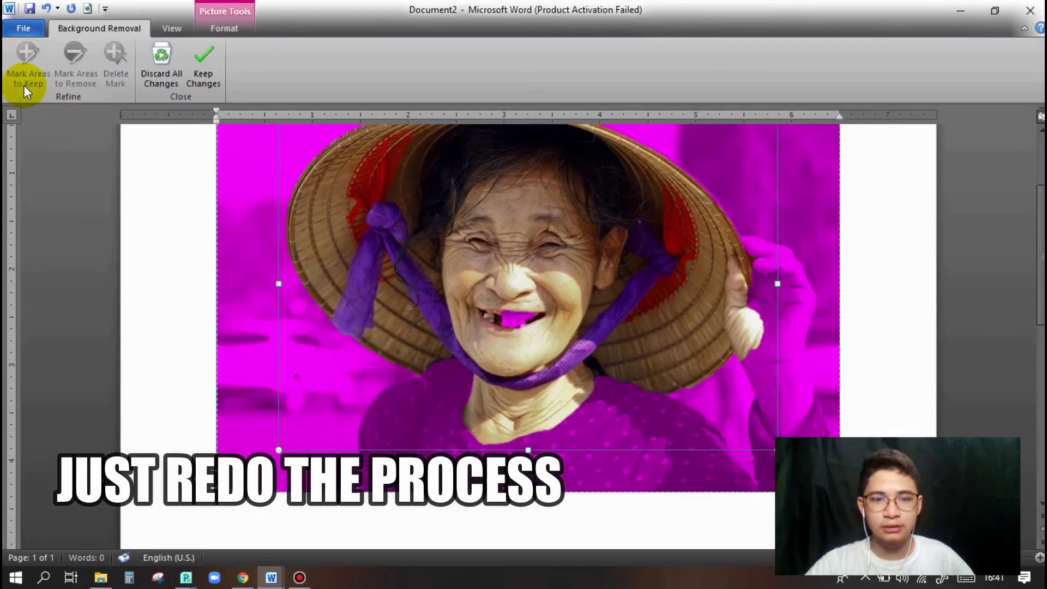
{"action": "left_click_drag", "start_coordinate": [778, 304], "coordinate": [824, 305]}
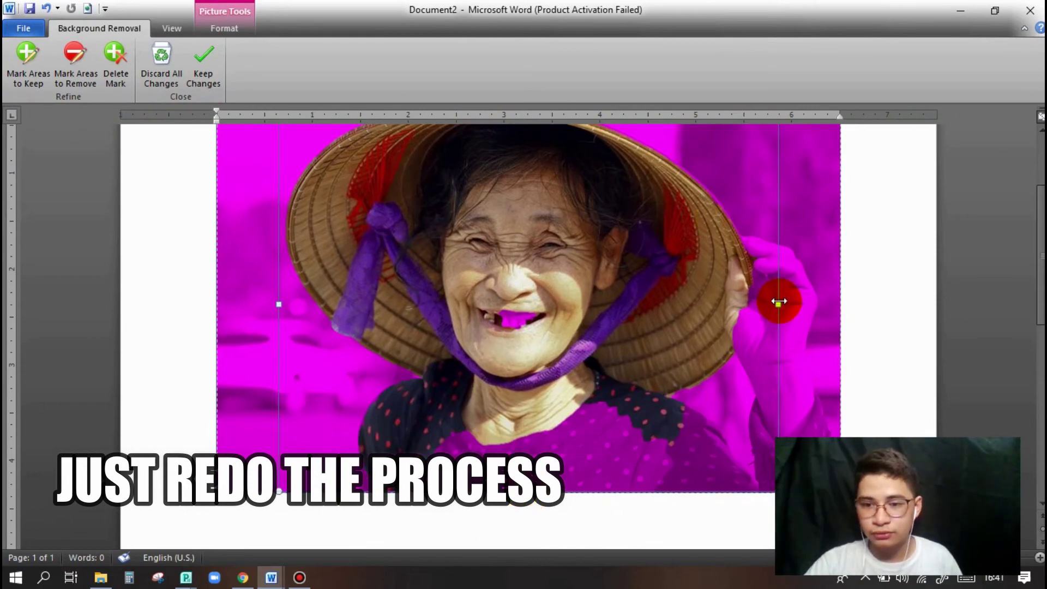
{"action": "scroll", "coordinate": [539, 310], "scroll_direction": "up", "scroll_amount": 2}
{"action": "left_click_drag", "start_coordinate": [552, 278], "coordinate": [551, 253]}
{"action": "scroll", "coordinate": [567, 247], "scroll_direction": "down", "scroll_amount": 2}
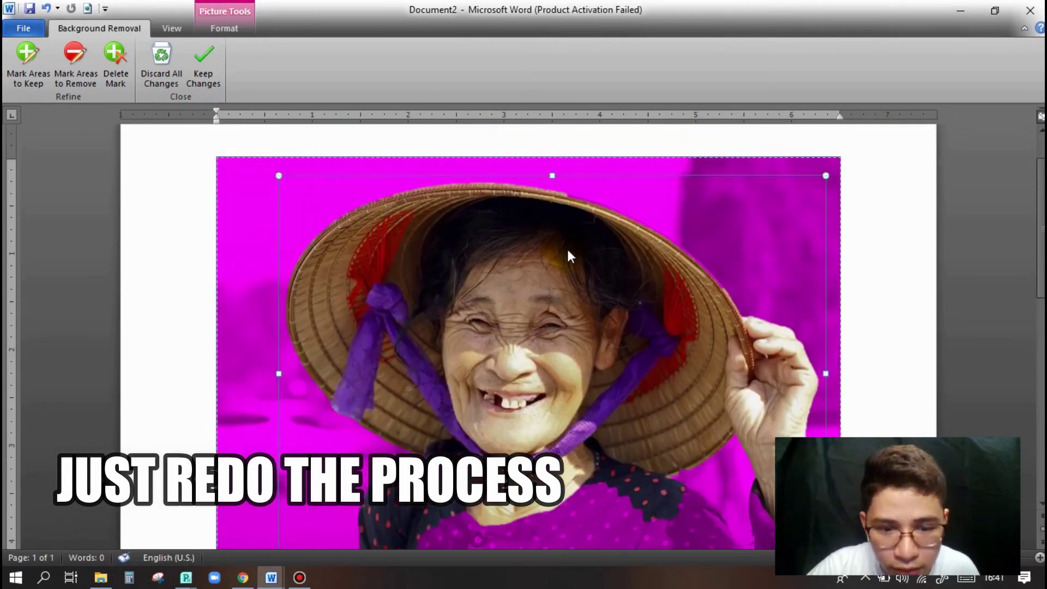
{"action": "scroll", "coordinate": [567, 247], "scroll_direction": "down", "scroll_amount": 3}
{"action": "left_click", "coordinate": [515, 392]}
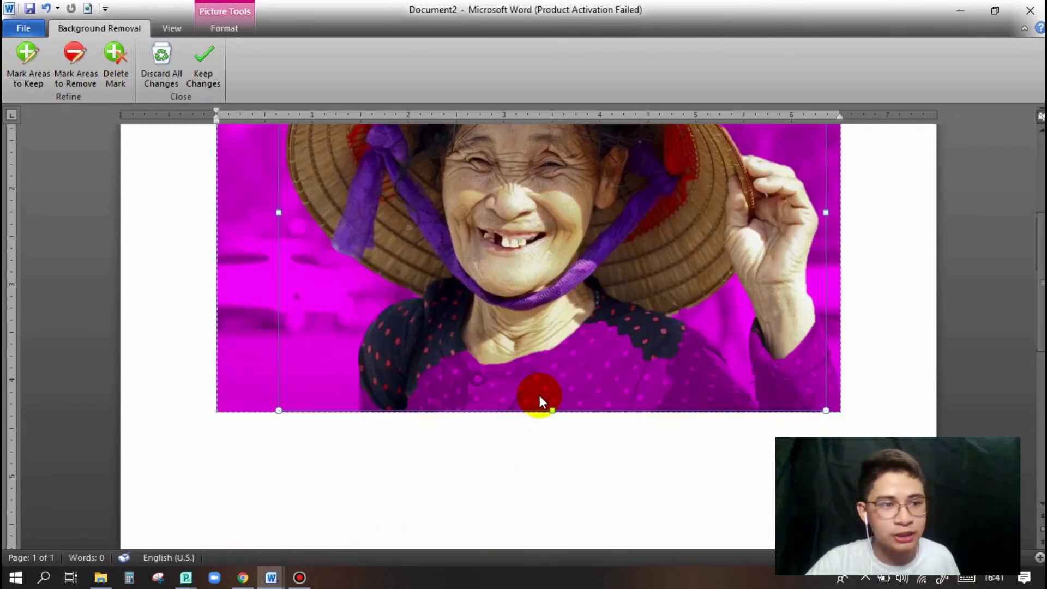
- Mark the polka-dot blouse and hat brim as areas to keep, then keep the changes
{"action": "left_click", "coordinate": [28, 64]}
{"action": "left_click_drag", "start_coordinate": [423, 388], "coordinate": [638, 383]}
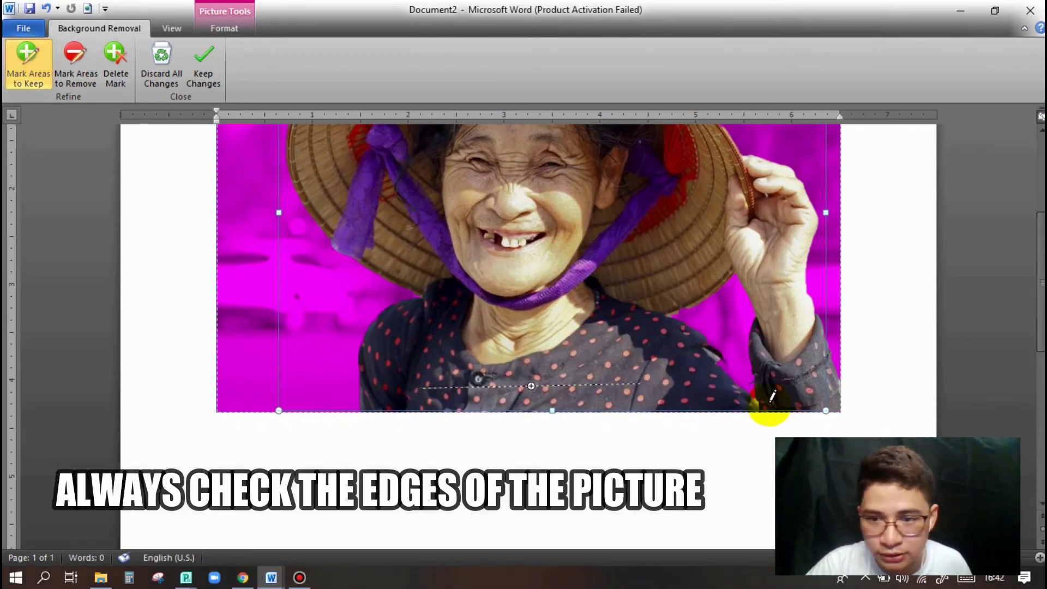
{"action": "scroll", "coordinate": [772, 396], "scroll_direction": "up", "scroll_amount": 3}
{"action": "left_click_drag", "start_coordinate": [369, 251], "coordinate": [368, 295]}
{"action": "scroll", "coordinate": [509, 327], "scroll_direction": "up", "scroll_amount": 2}
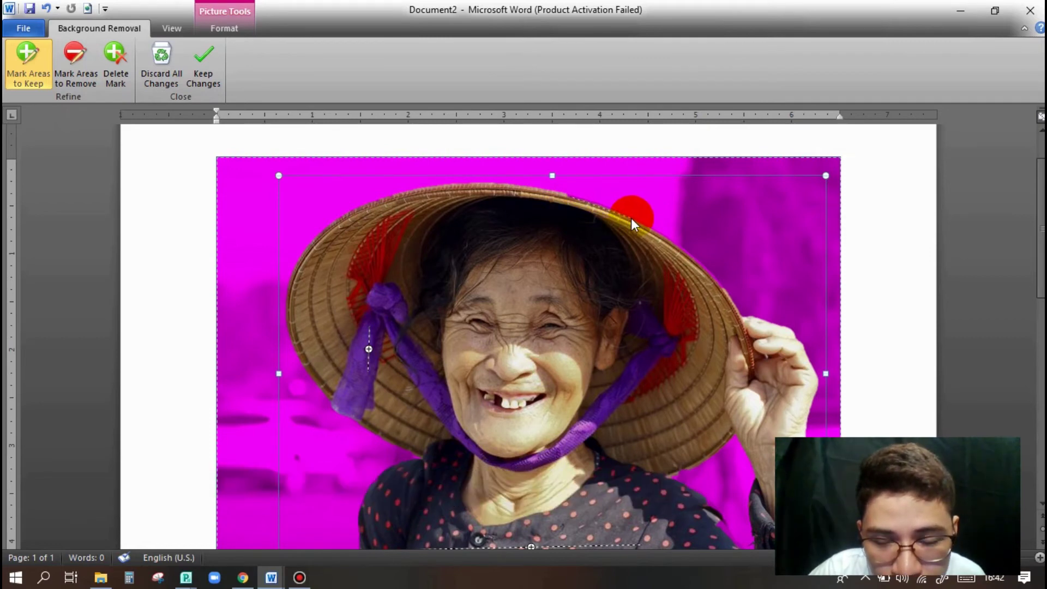
{"action": "left_click_drag", "start_coordinate": [631, 222], "coordinate": [634, 220]}
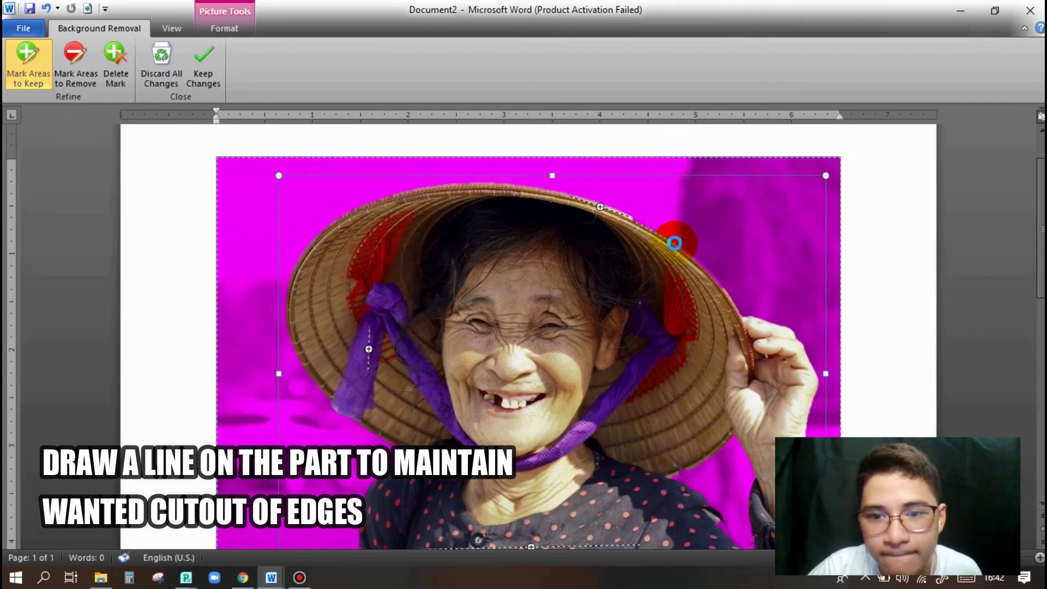
{"action": "left_click_drag", "start_coordinate": [673, 240], "coordinate": [675, 243]}
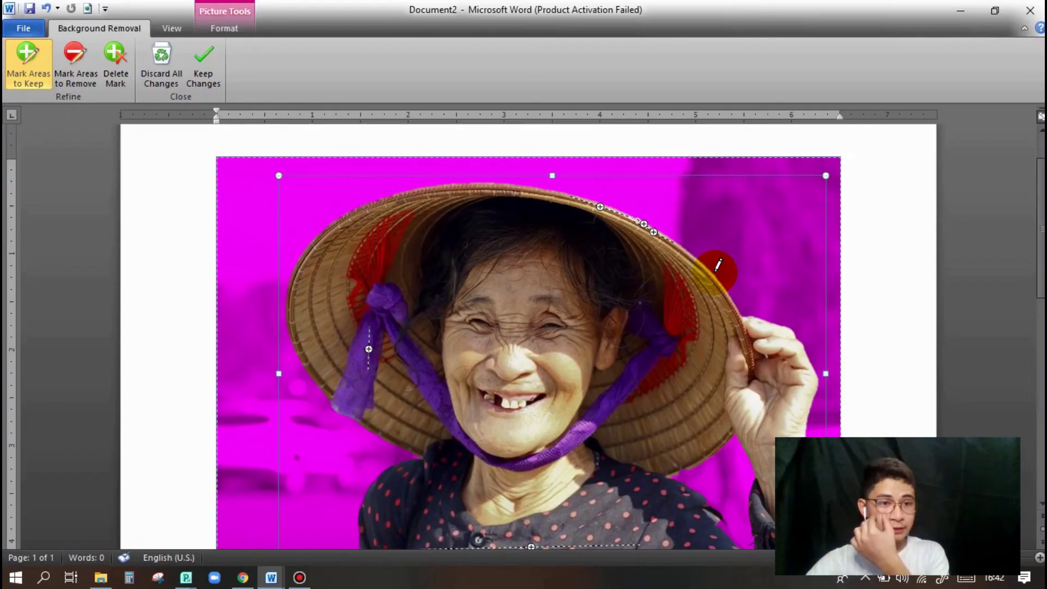
{"action": "left_click", "coordinate": [196, 76]}
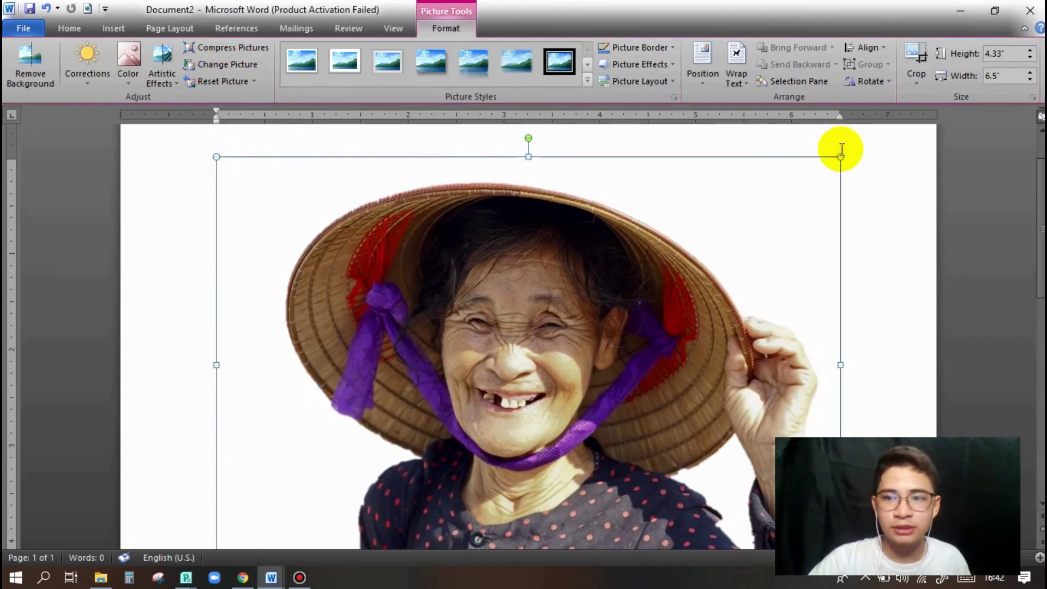
- Set the cutout's wrapping to Through, shrink it to 4.11 × 2.74 in, and move it up-right
{"action": "left_click", "coordinate": [735, 76]}
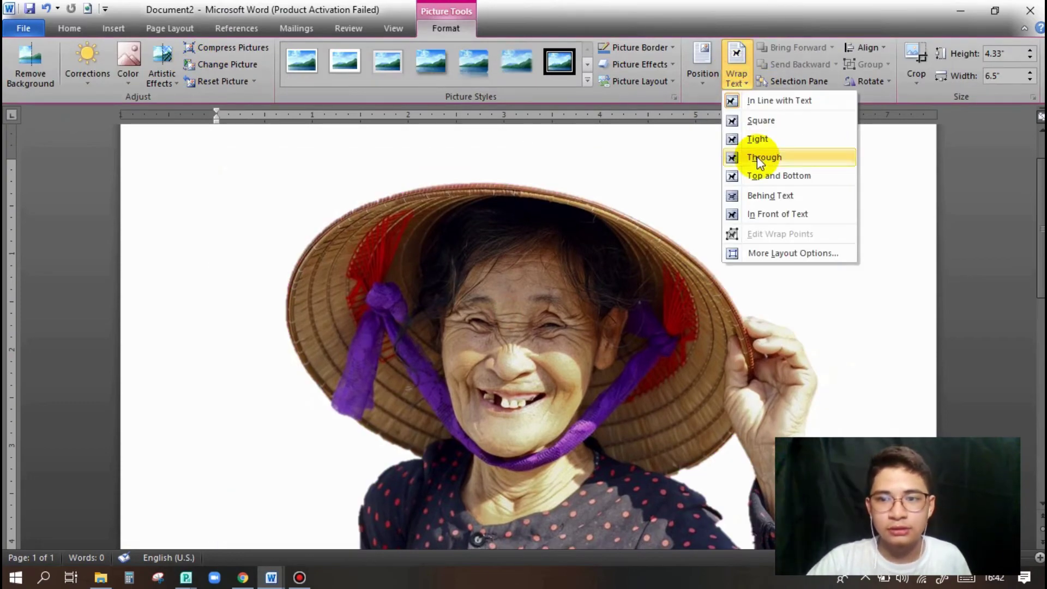
{"action": "left_click", "coordinate": [757, 156]}
{"action": "left_click_drag", "start_coordinate": [839, 156], "coordinate": [610, 305]}
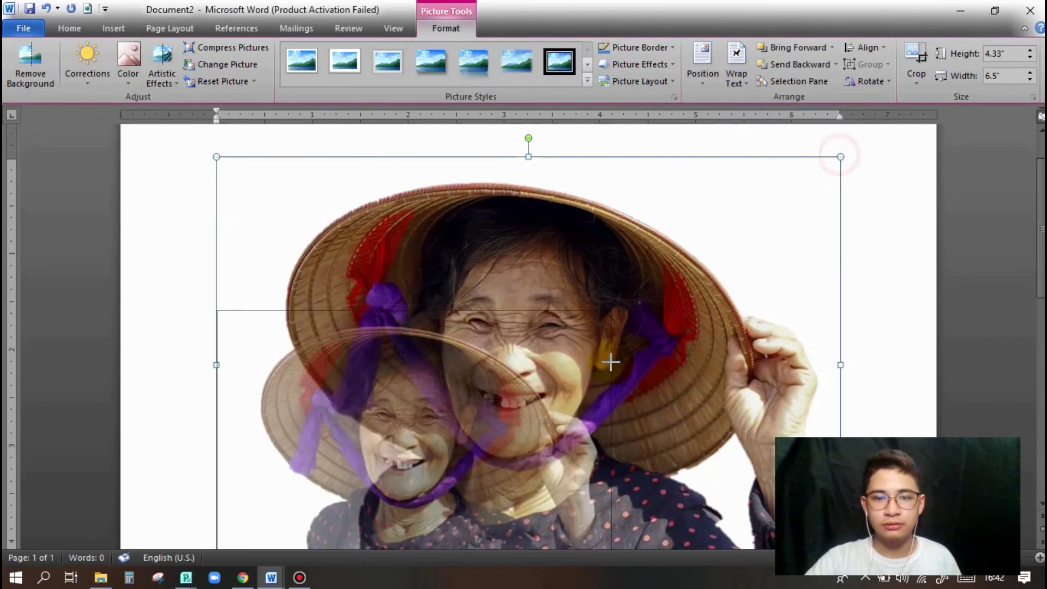
{"action": "mouse_move", "coordinate": [394, 443]}
{"action": "left_mouse_down"}
{"action": "mouse_move", "coordinate": [456, 343]}
{"action": "mouse_move", "coordinate": [484, 337]}
{"action": "left_mouse_up"}
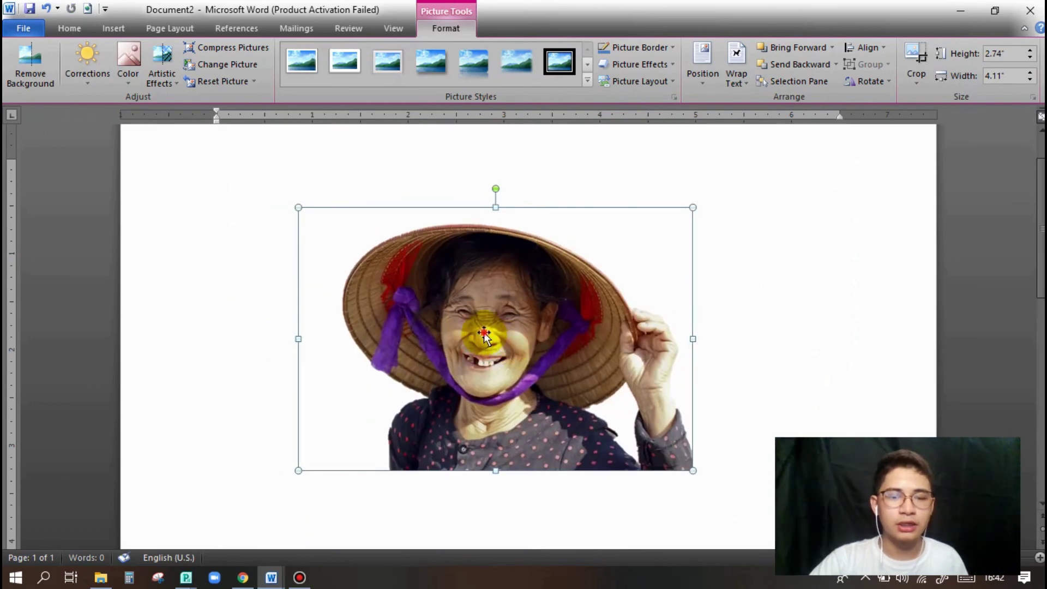
{"action": "left_click", "coordinate": [742, 82]}
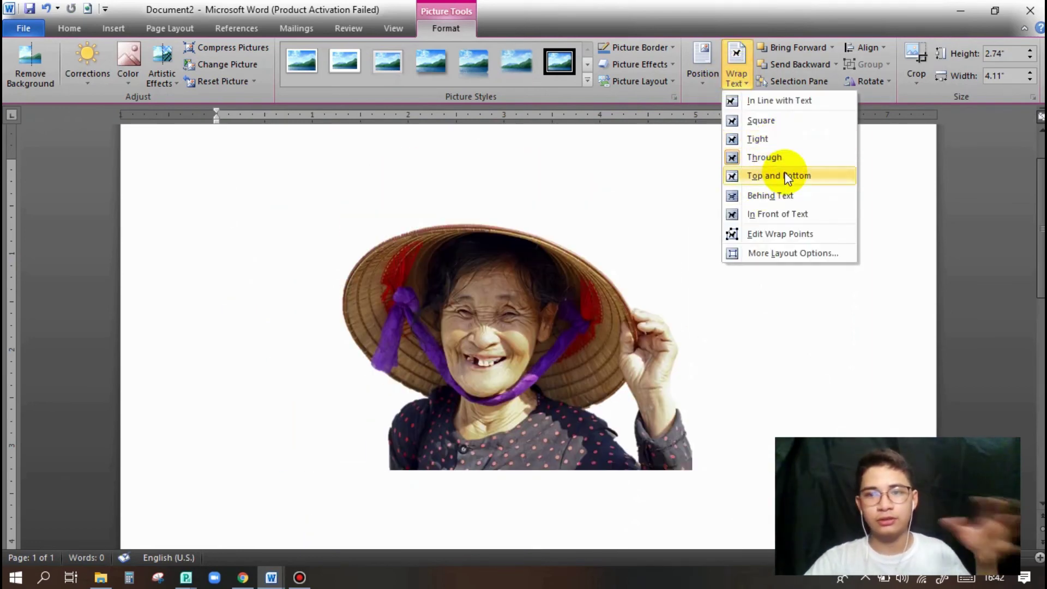
{"action": "left_click", "coordinate": [542, 336]}
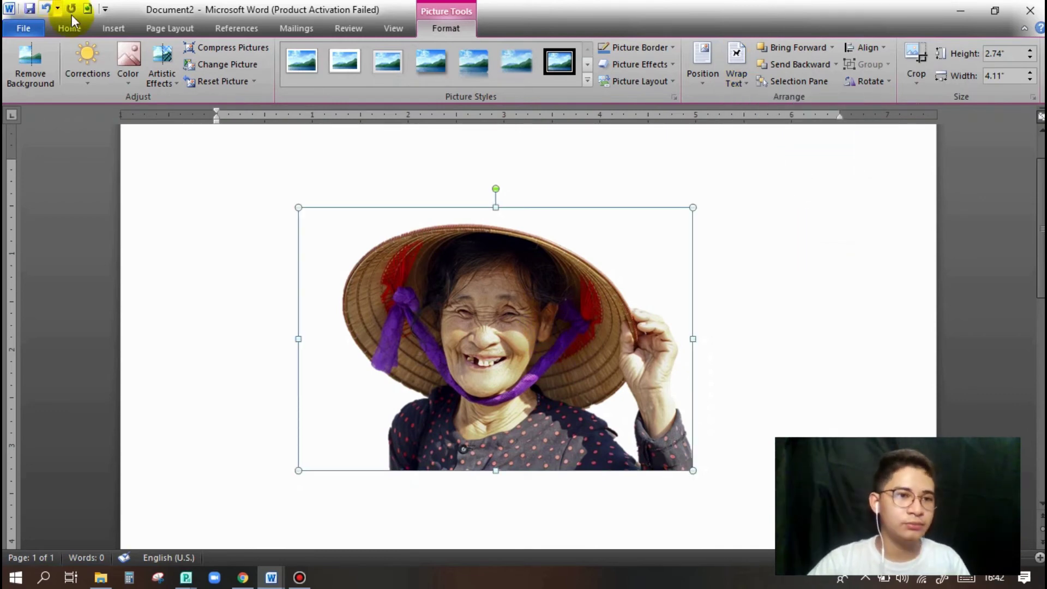
- Copy the cutout photo and switch back to the Publisher magazine
{"action": "left_click", "coordinate": [81, 34]}
{"action": "double_click", "coordinate": [469, 319]}
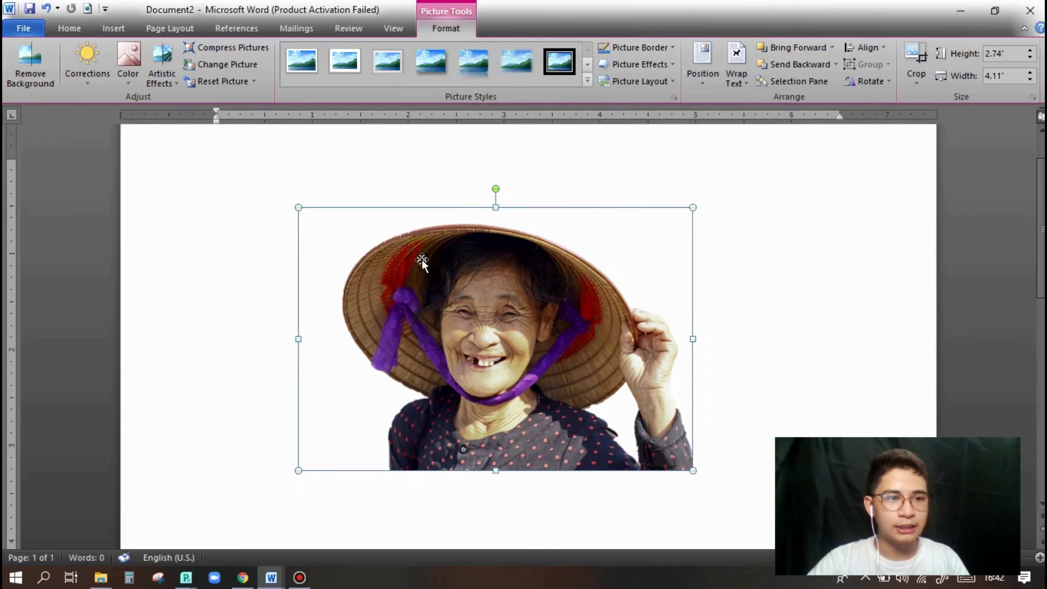
{"action": "left_click", "coordinate": [70, 30]}
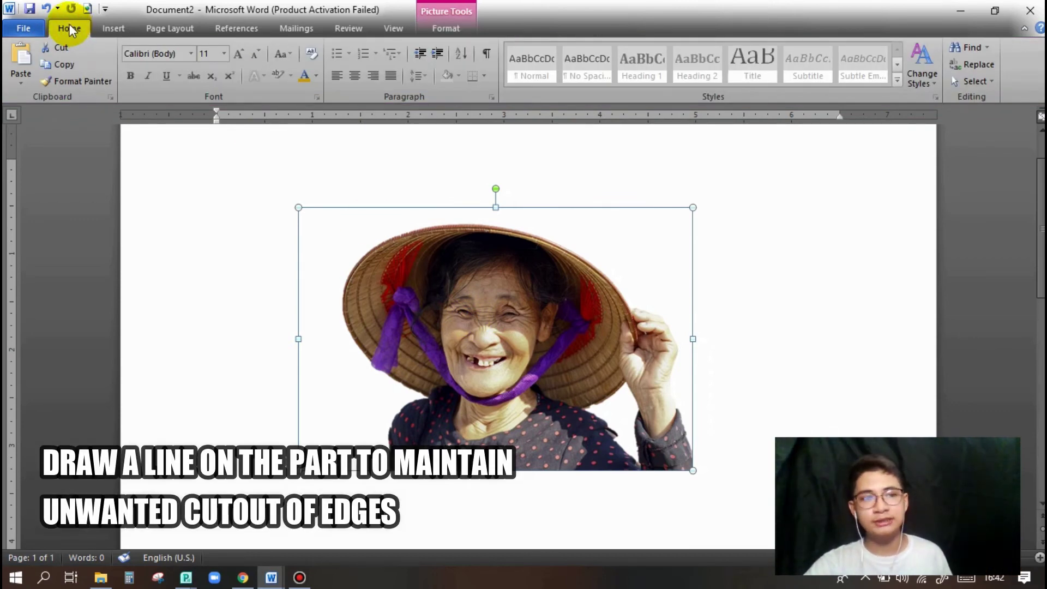
{"action": "left_click", "coordinate": [64, 65]}
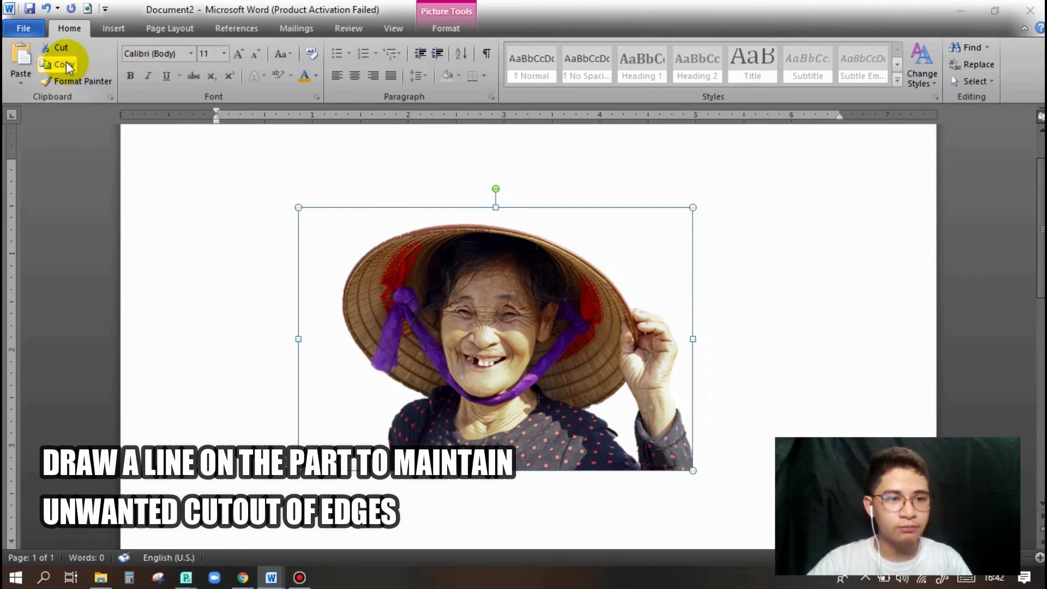
{"action": "left_click", "coordinate": [357, 290]}
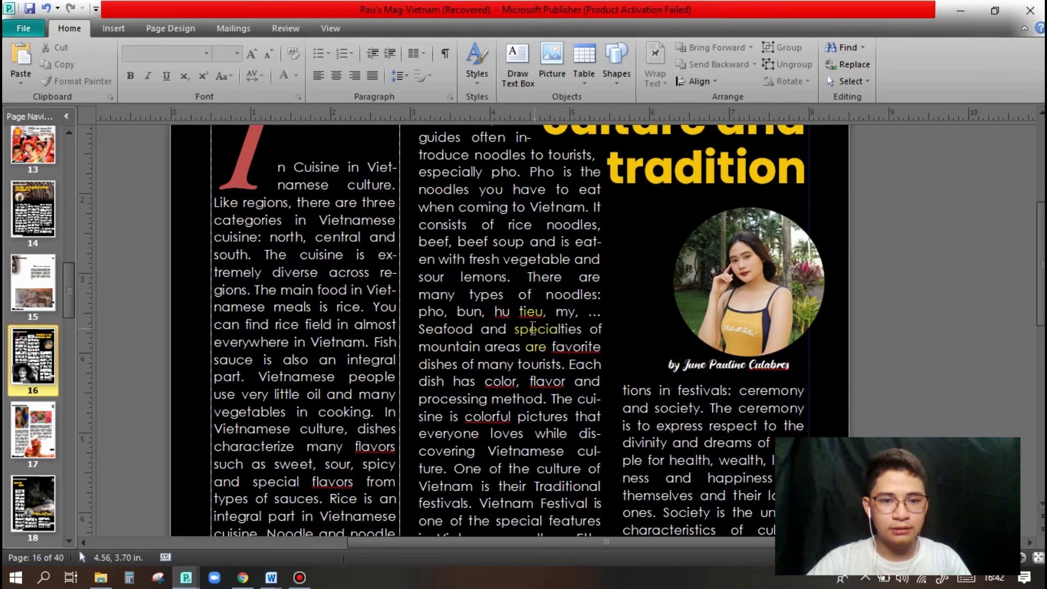
- Delete the old grayscale woman photo from page 16
{"action": "scroll", "coordinate": [532, 328], "scroll_direction": "down", "scroll_amount": 3}
{"action": "scroll", "coordinate": [316, 444], "scroll_direction": "down", "scroll_amount": 3}
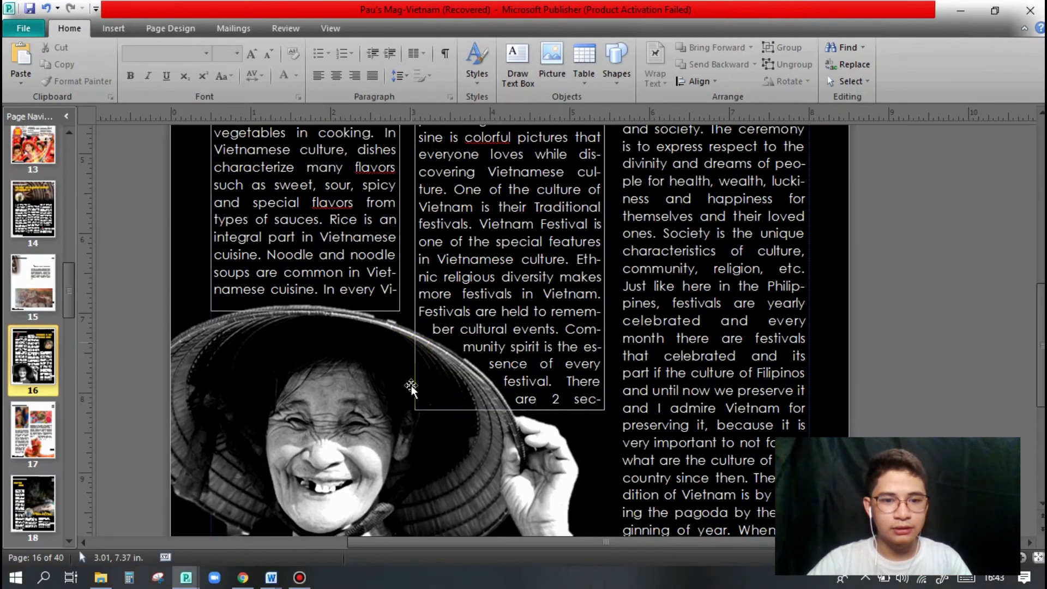
{"action": "left_click", "coordinate": [316, 444]}
{"action": "key", "text": "Delete"}
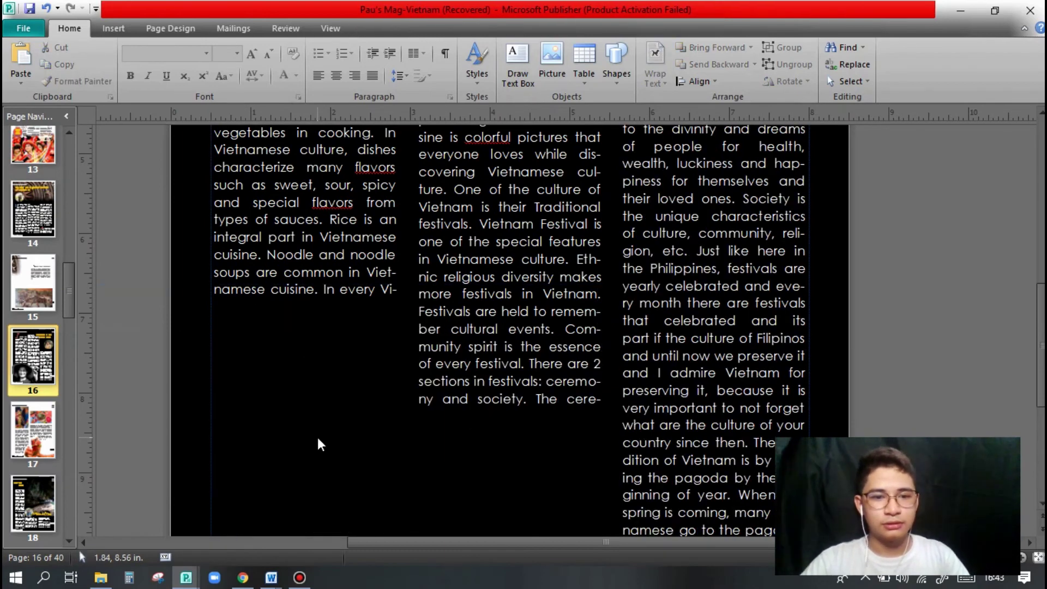
- Get the colour cutout woman photo onto the page and open its Wrap Text choices
{"action": "key", "text": "ctrl+z"}
{"action": "key", "text": "ctrl+z"}
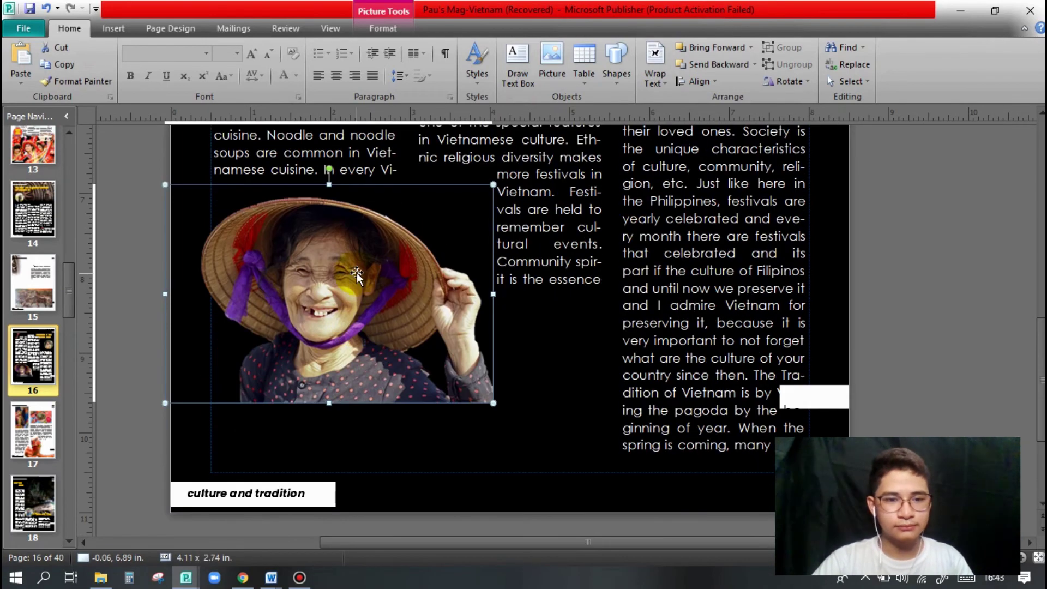
{"action": "key", "text": "ctrl+z"}
{"action": "key", "text": "ctrl+z"}
{"action": "key", "text": "ctrl+z"}
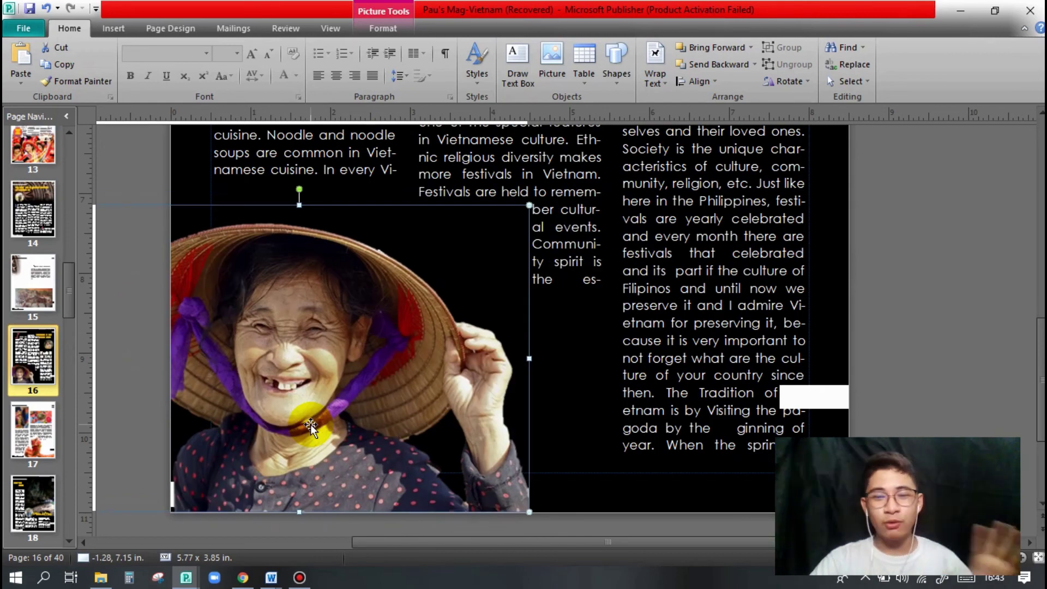
{"action": "double_click", "coordinate": [360, 371]}
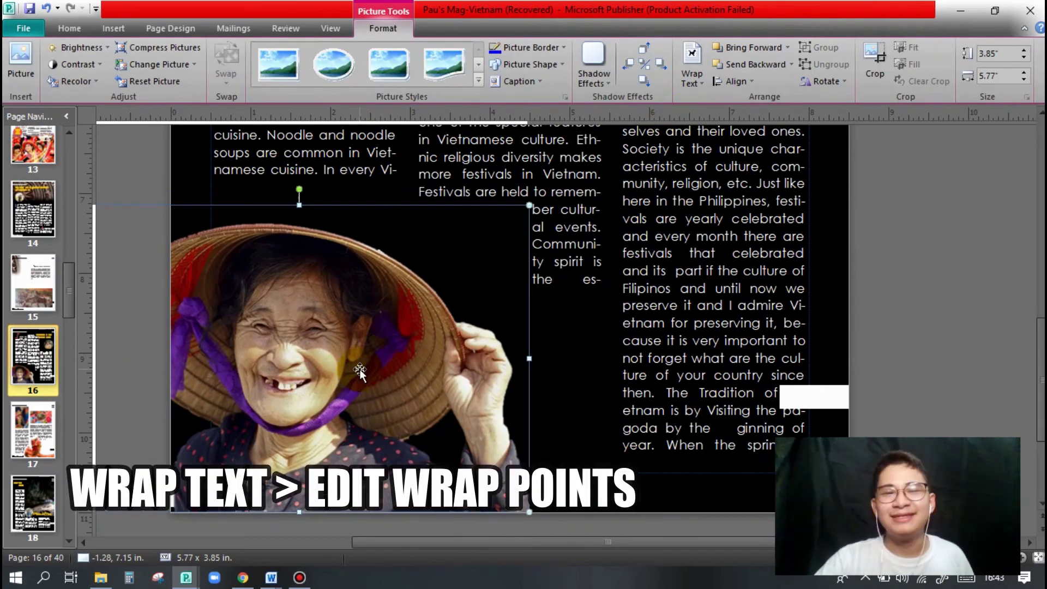
{"action": "left_click", "coordinate": [695, 77]}
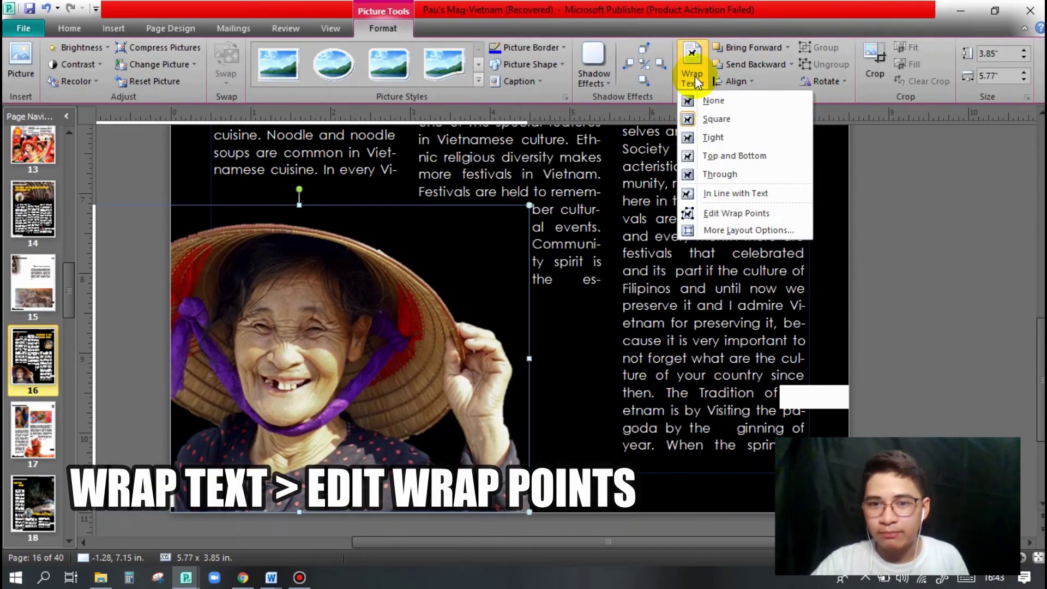
- Set the woman's photo to Tight wrapping, creating a new wrap boundary around her outline
{"action": "left_click", "coordinate": [737, 214]}
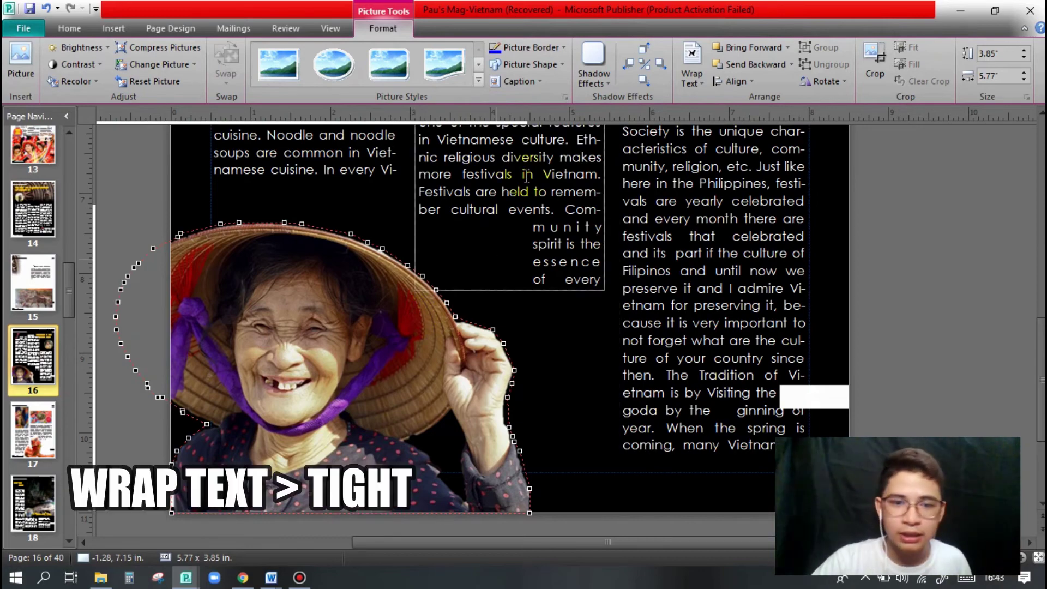
{"action": "left_click", "coordinate": [693, 78]}
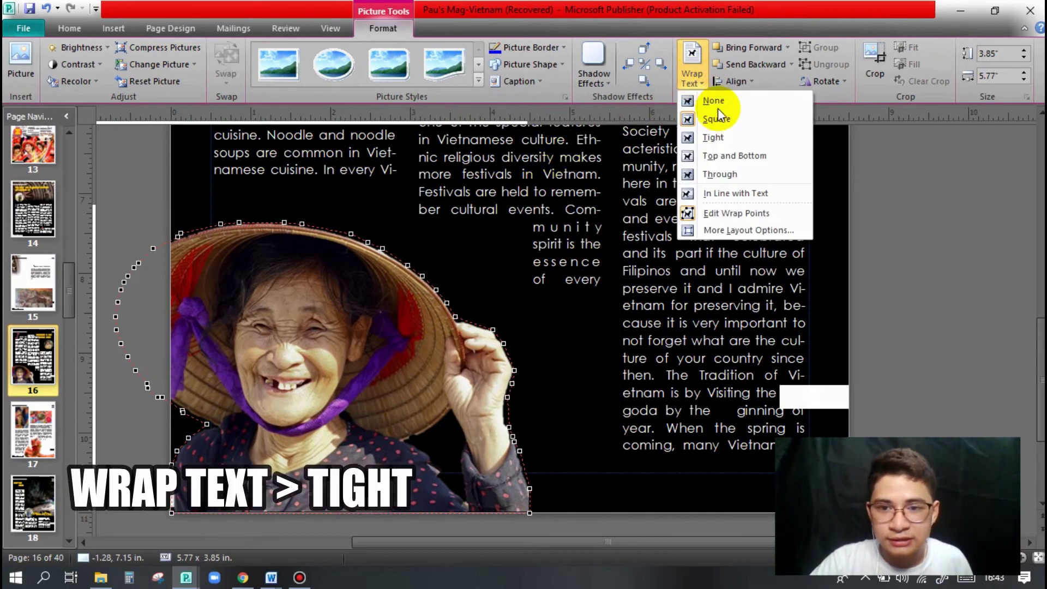
{"action": "left_click", "coordinate": [725, 140]}
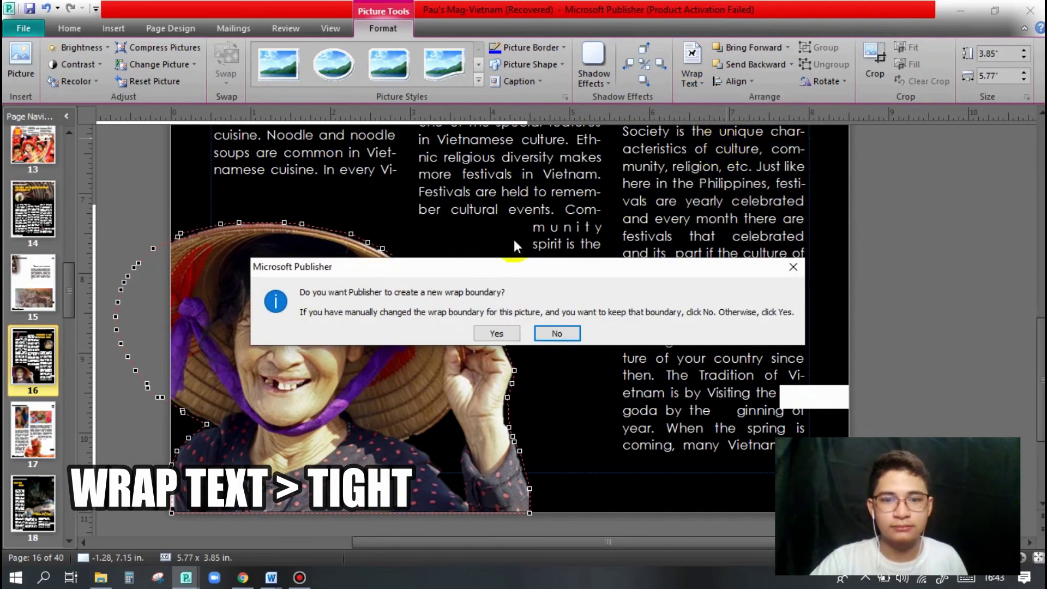
{"action": "left_click", "coordinate": [495, 334]}
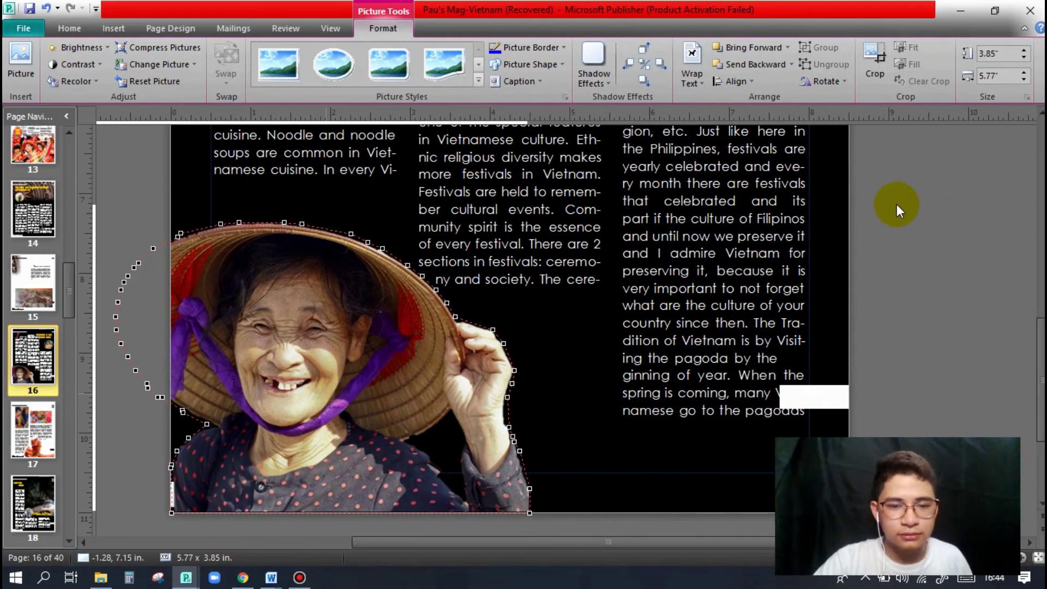
{"action": "left_click", "coordinate": [882, 197]}
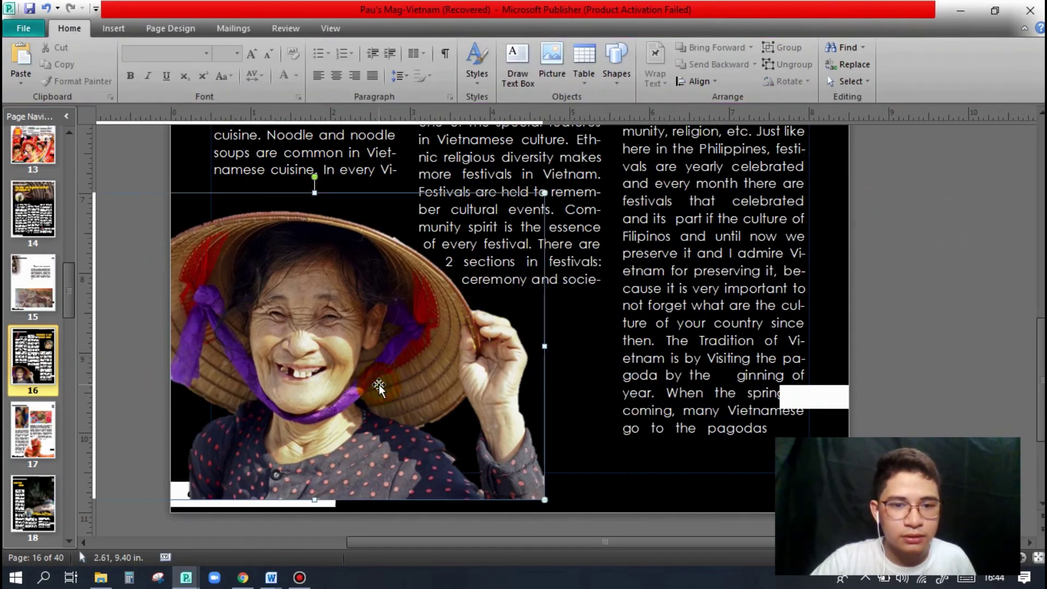
- Enlarge the woman's photo proportionally to 4.54 x 6.81 in
{"action": "left_click", "coordinate": [544, 194]}
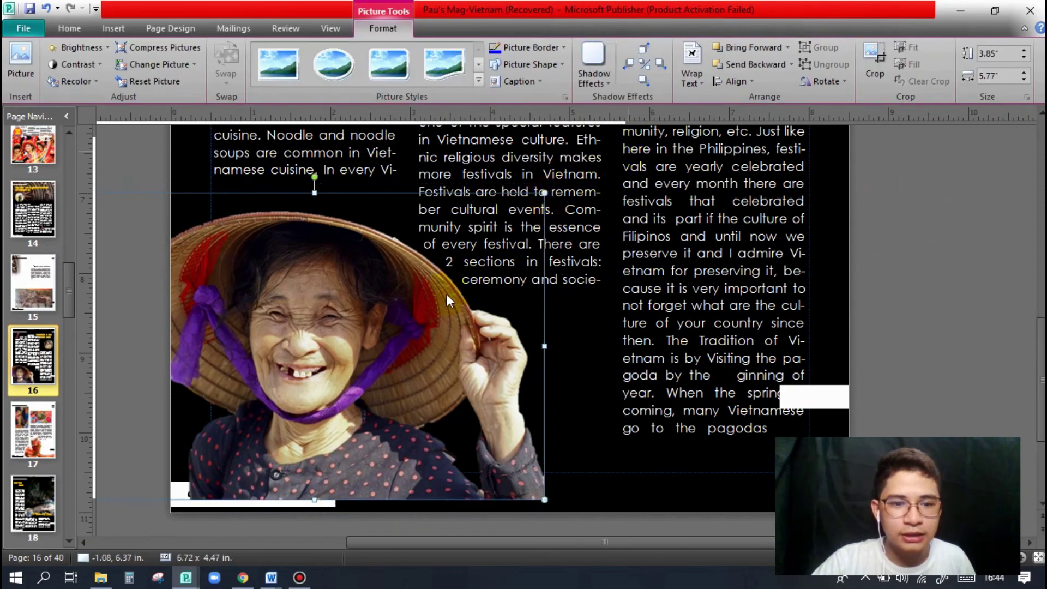
{"action": "key", "text": "ctrl+z"}
{"action": "left_click", "coordinate": [391, 331]}
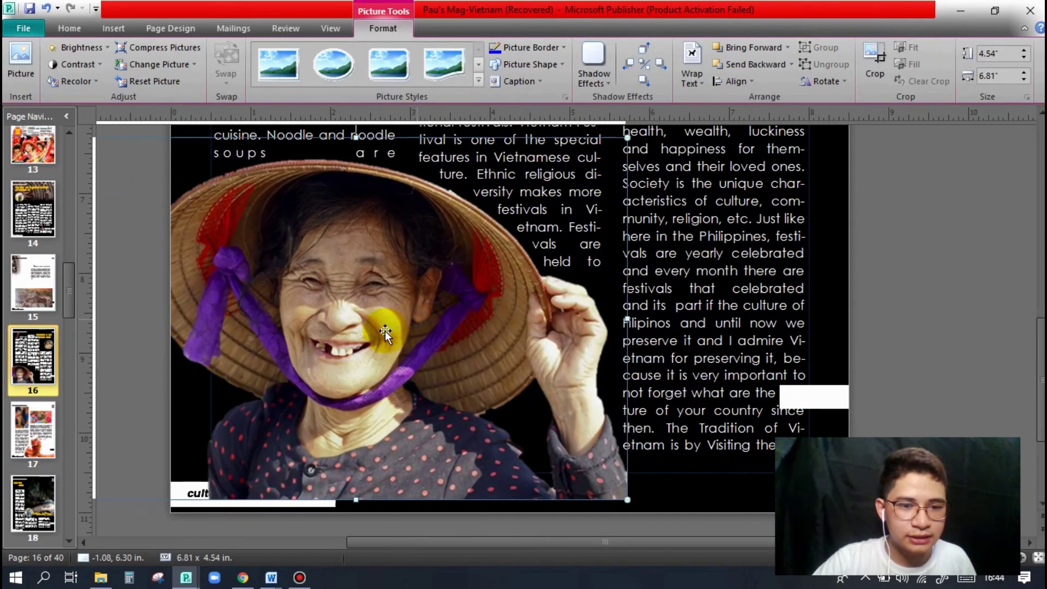
- Move the enlarged photo to the page bottom and nudge it slightly lower
{"action": "left_click_drag", "start_coordinate": [385, 332], "coordinate": [403, 336]}
{"action": "key", "text": "alt+Down"}
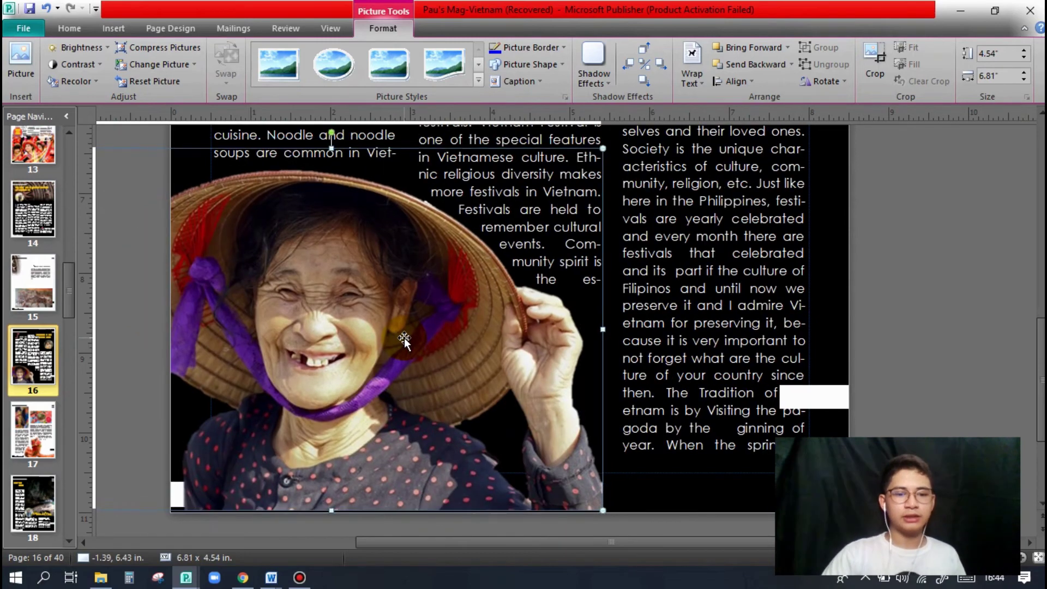
{"action": "key", "text": "alt+Down"}
{"action": "key", "text": "alt+Down"}
{"action": "key", "text": "alt+Down"}
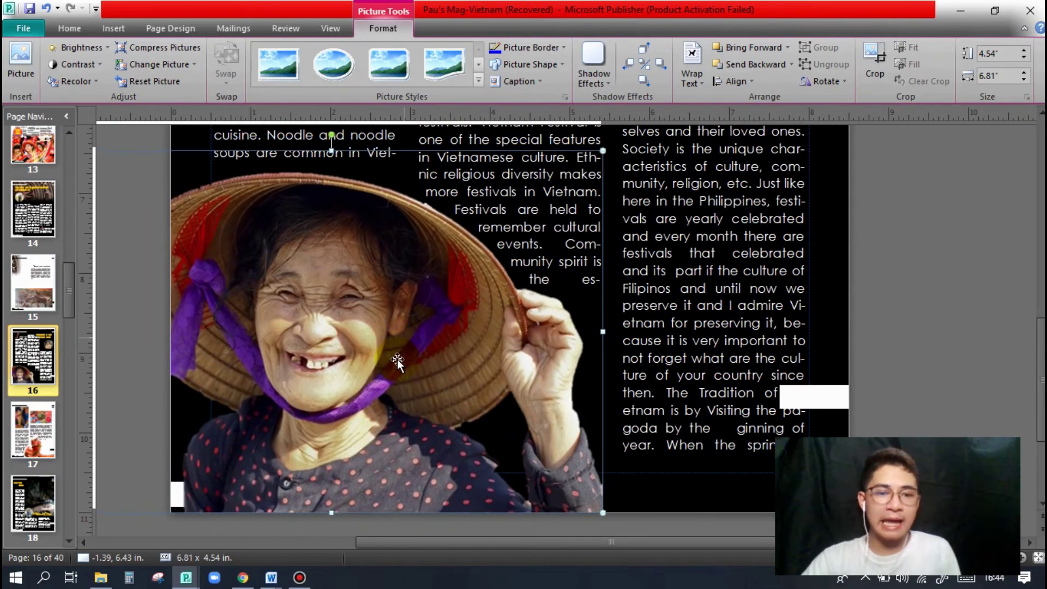
{"action": "key", "text": "alt+Down"}
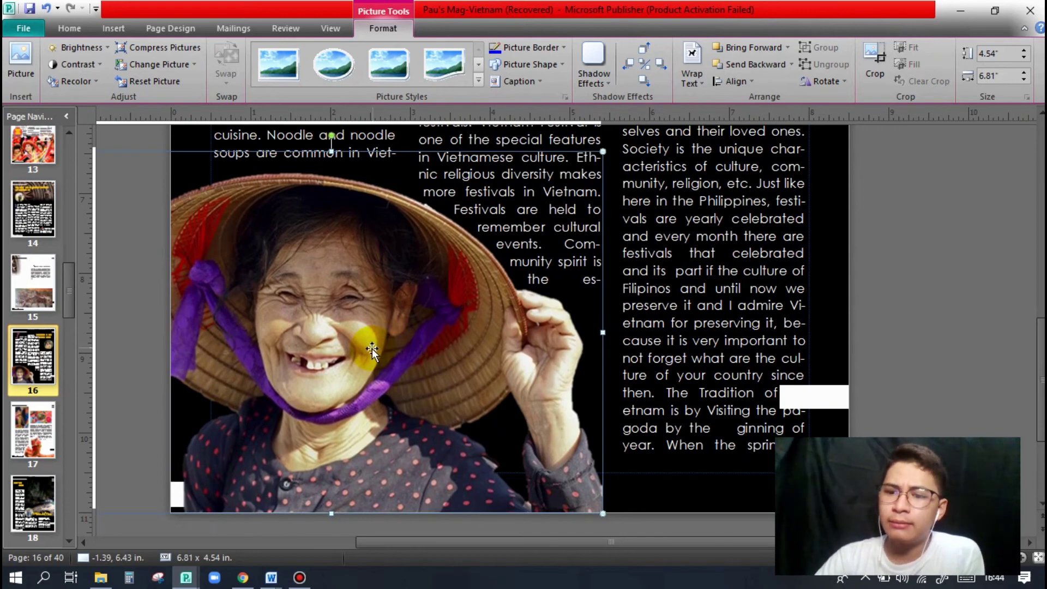
{"action": "key", "text": "alt+Down"}
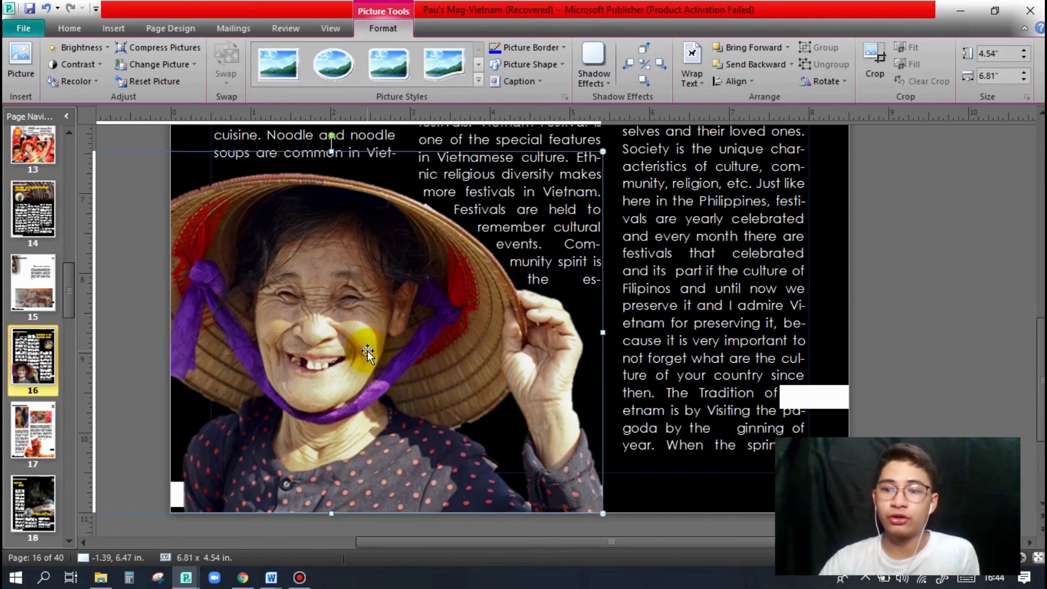
{"action": "scroll", "coordinate": [368, 351], "scroll_direction": "up", "scroll_amount": 1}
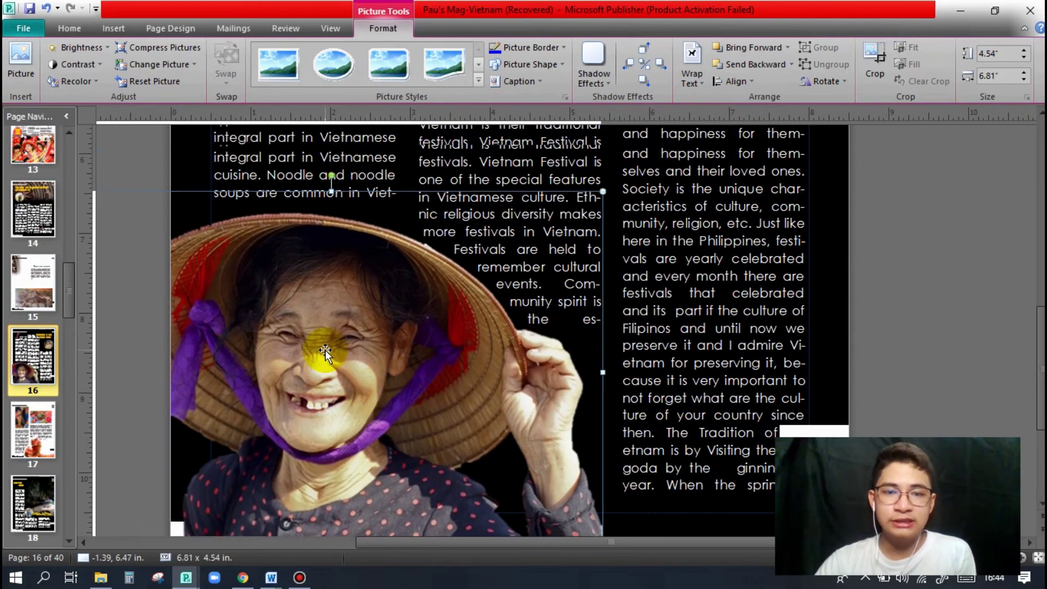
{"action": "scroll", "coordinate": [325, 349], "scroll_direction": "up", "scroll_amount": 2}
{"action": "scroll", "coordinate": [420, 358], "scroll_direction": "up", "scroll_amount": 4}
{"action": "scroll", "coordinate": [417, 358], "scroll_direction": "down", "scroll_amount": 6}
{"action": "scroll", "coordinate": [400, 334], "scroll_direction": "down", "scroll_amount": 3}
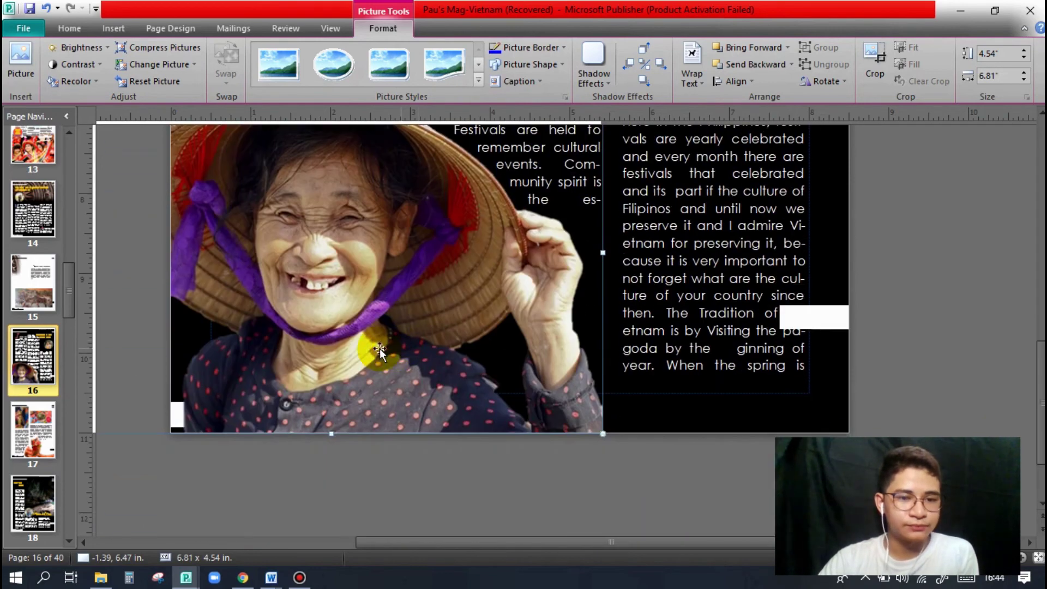
- Recolor the woman's photo to Grayscale and send it behind the 'culture and tradition' caption box
{"action": "left_click", "coordinate": [74, 64]}
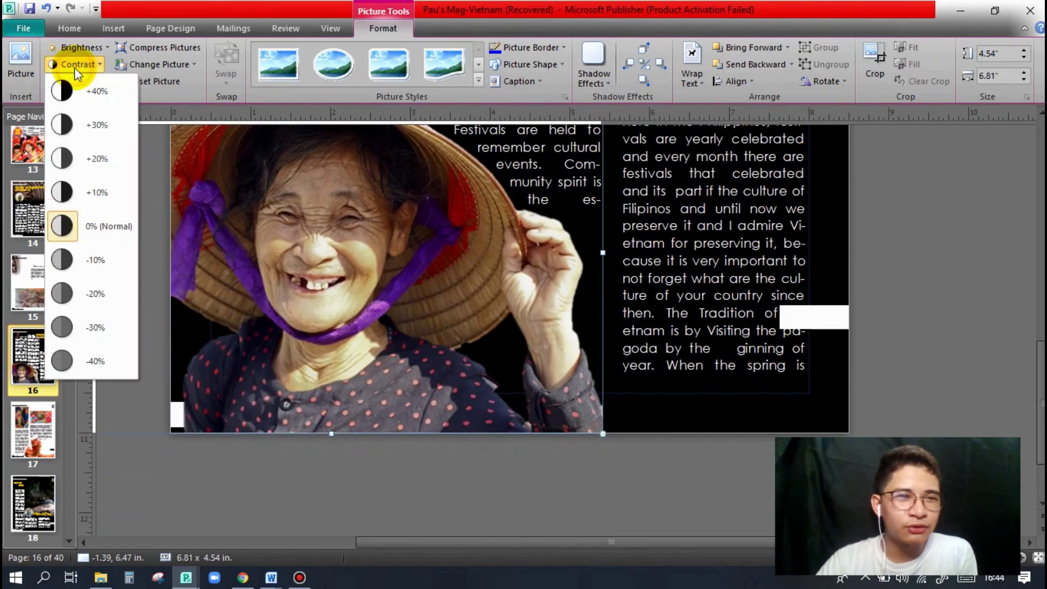
{"action": "left_click", "coordinate": [87, 97]}
{"action": "left_click", "coordinate": [79, 81]}
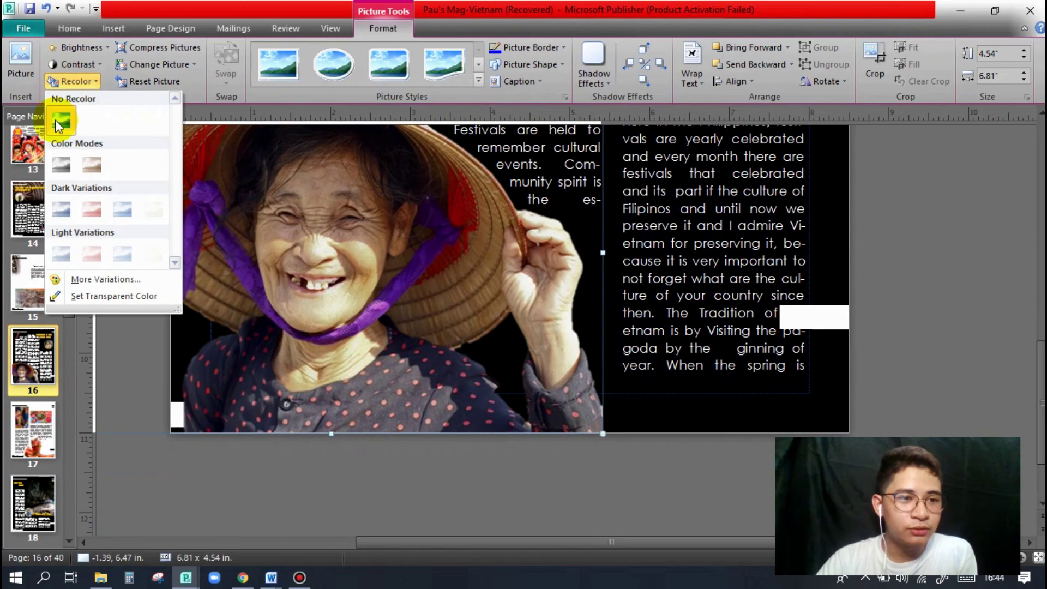
{"action": "left_click", "coordinate": [63, 163]}
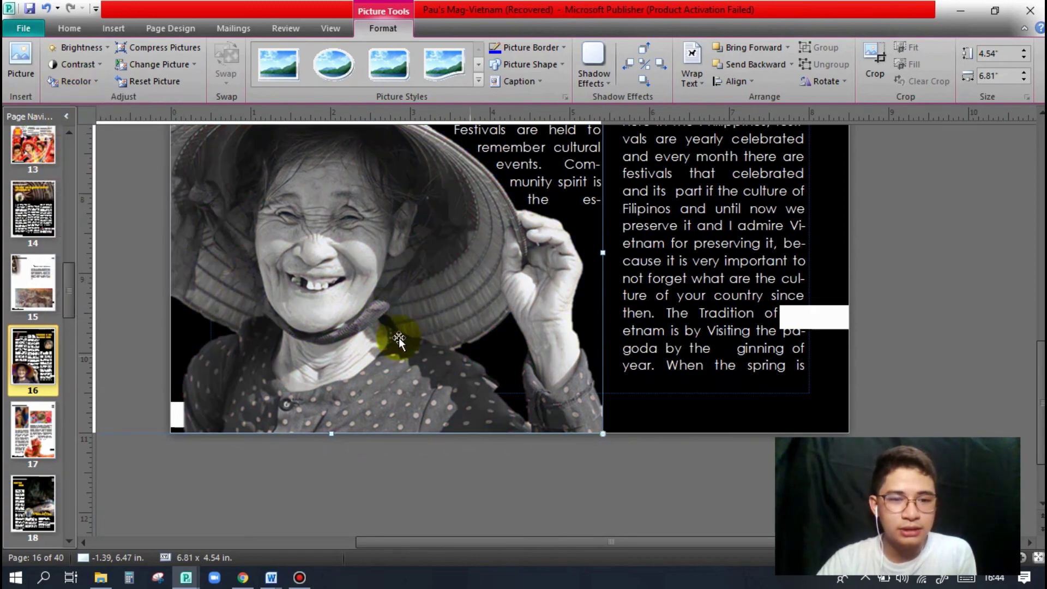
{"action": "scroll", "coordinate": [376, 308], "scroll_direction": "up", "scroll_amount": 3}
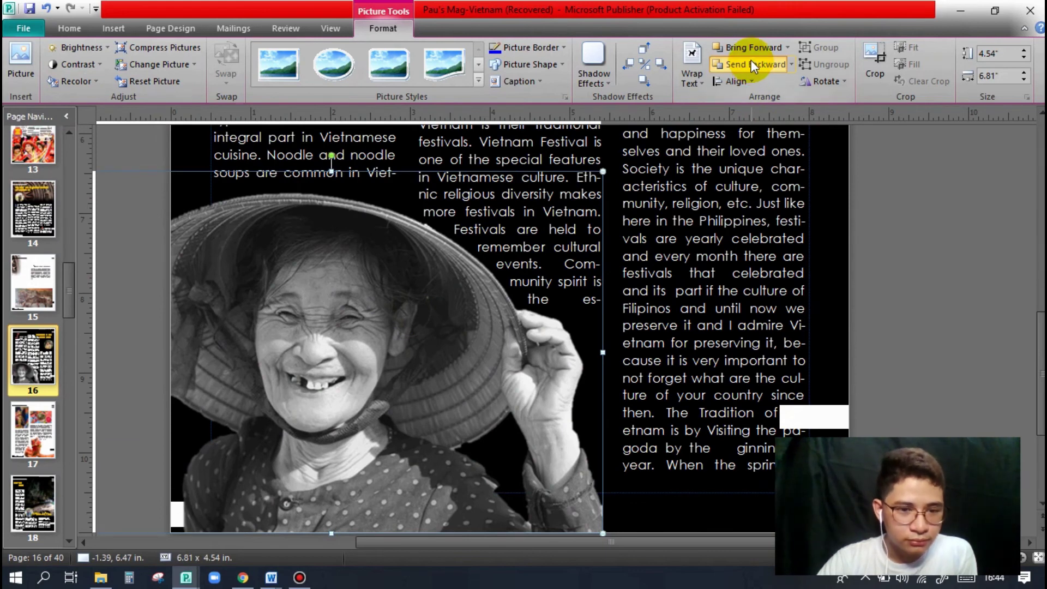
{"action": "left_click", "coordinate": [751, 60]}
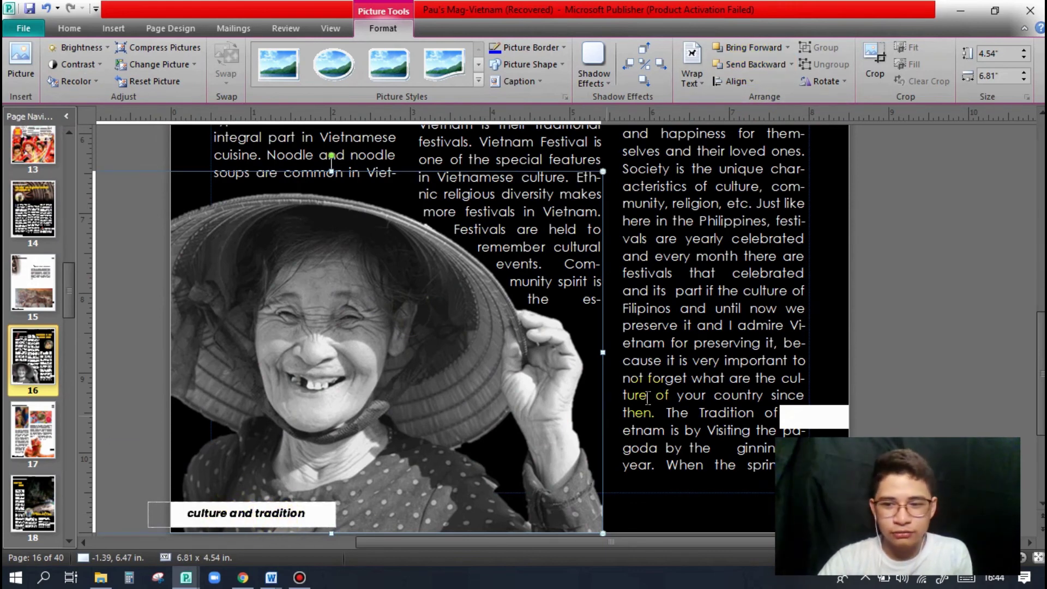
{"action": "scroll", "coordinate": [599, 387], "scroll_direction": "up", "scroll_amount": 3}
{"action": "scroll", "coordinate": [539, 376], "scroll_direction": "up", "scroll_amount": 2}
{"action": "scroll", "coordinate": [531, 360], "scroll_direction": "up", "scroll_amount": 3}
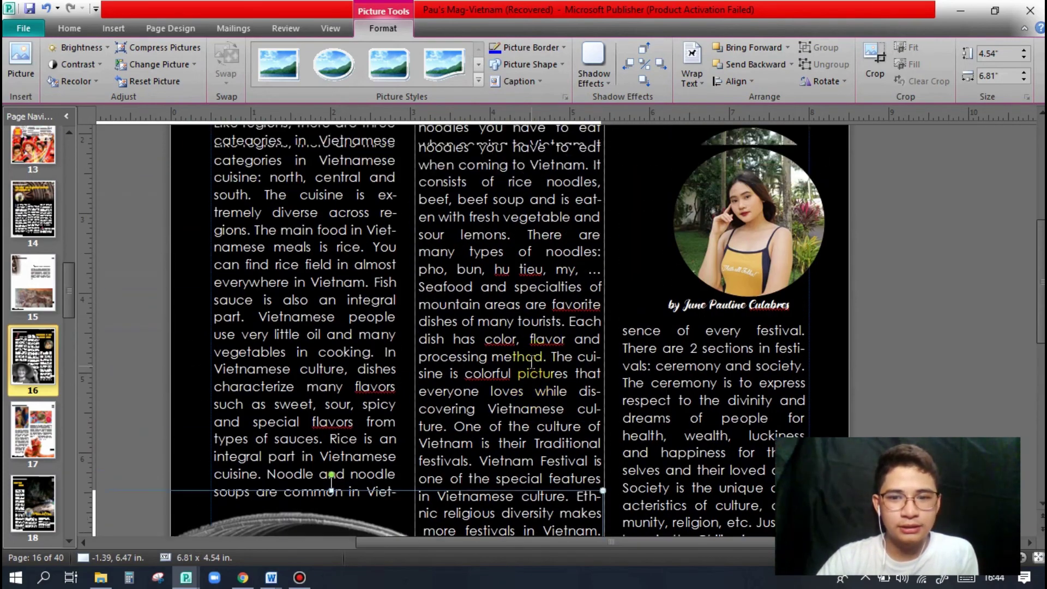
{"action": "left_click", "coordinate": [934, 300]}
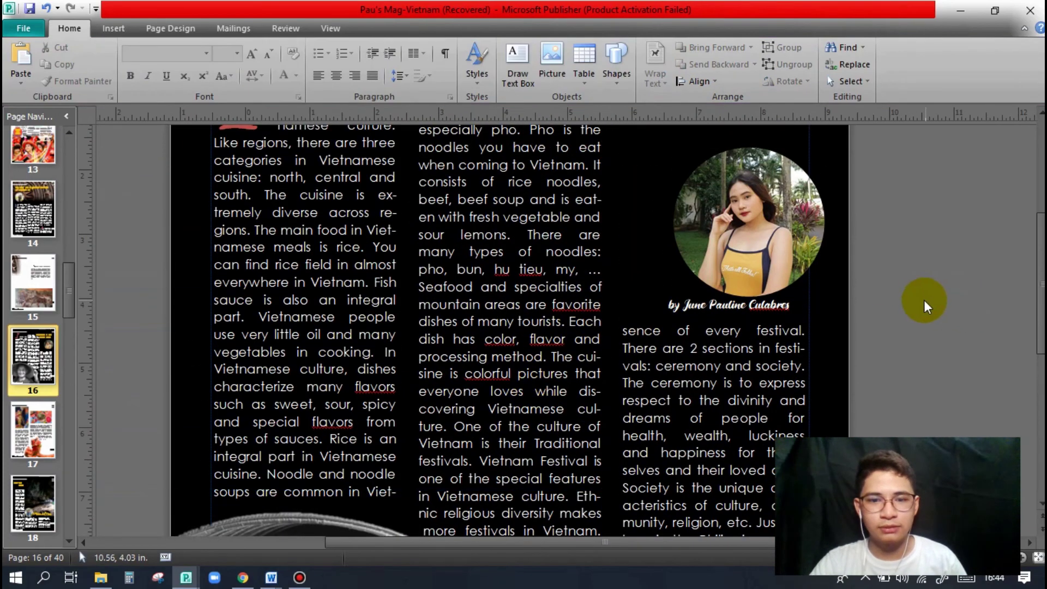
{"action": "scroll", "coordinate": [924, 300], "scroll_direction": "down", "scroll_amount": 1, "text": "ctrl"}
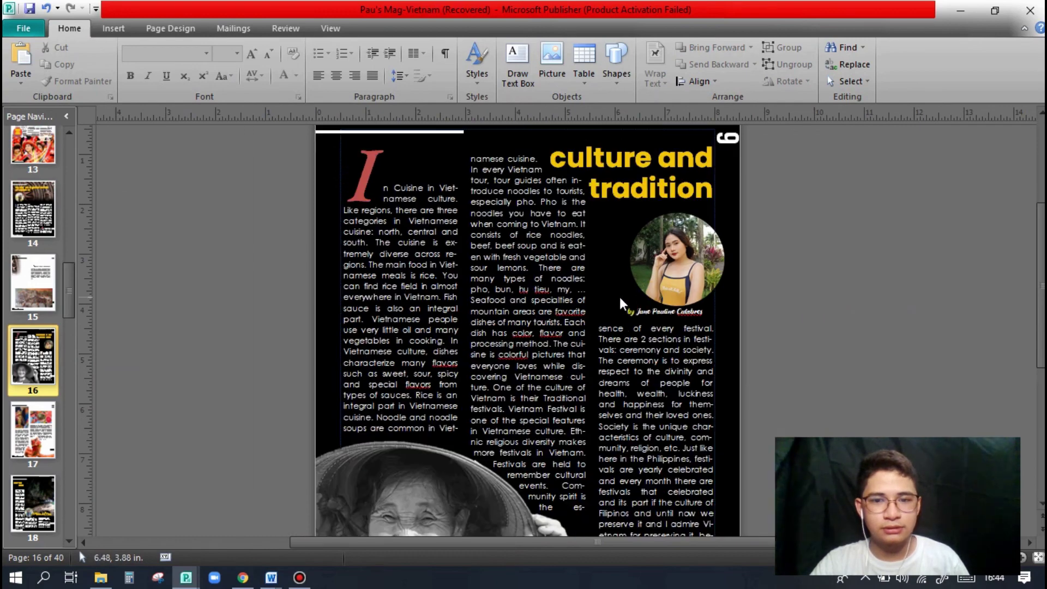
{"action": "scroll", "coordinate": [617, 294], "scroll_direction": "down", "scroll_amount": 1}
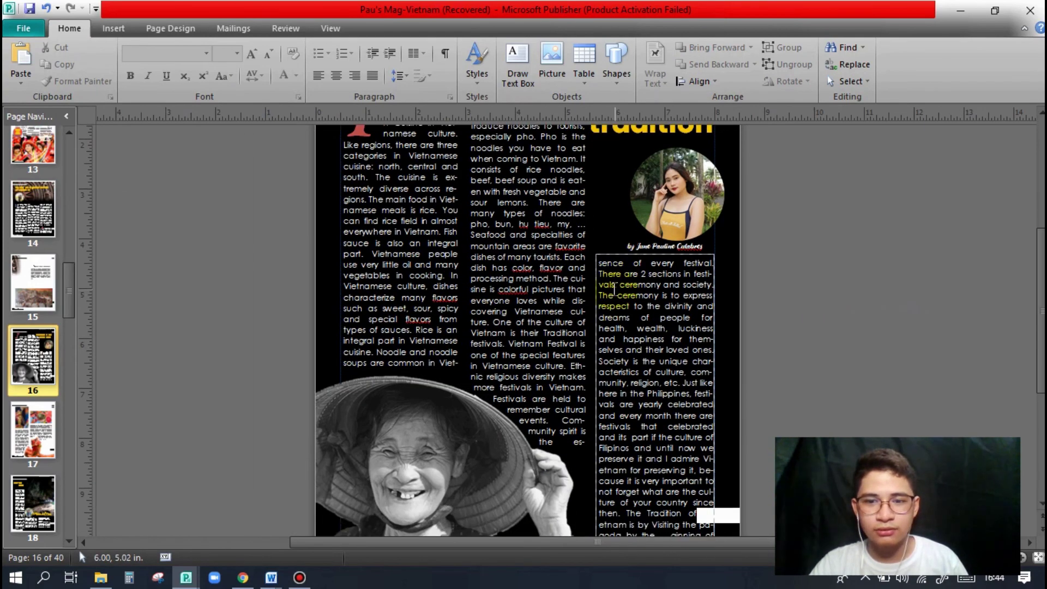
{"action": "scroll", "coordinate": [615, 288], "scroll_direction": "down", "scroll_amount": 2}
{"action": "scroll", "coordinate": [615, 287], "scroll_direction": "up", "scroll_amount": 2}
{"action": "left_click", "coordinate": [792, 281]}
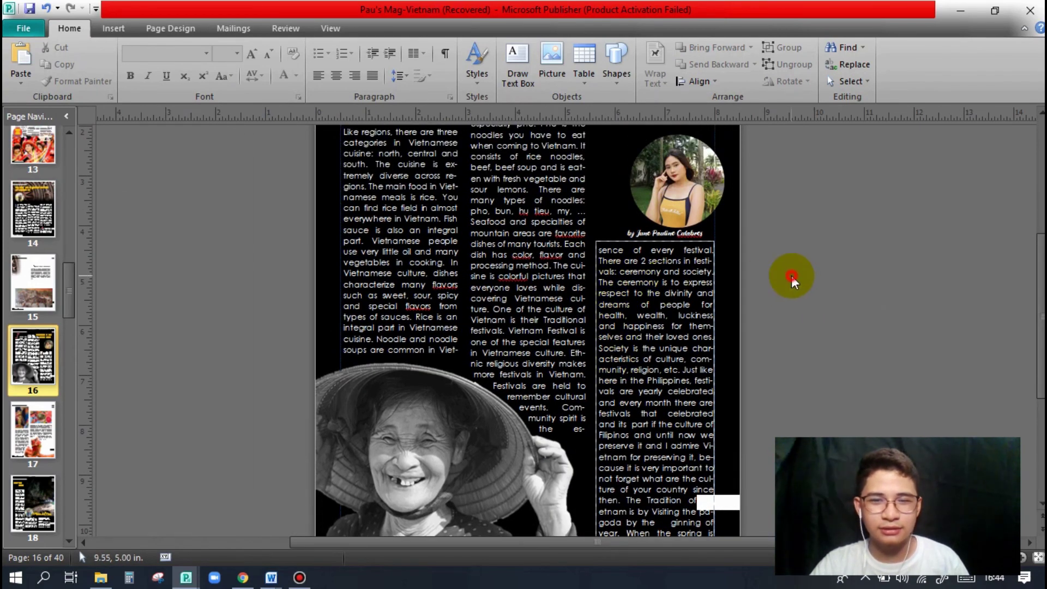
{"action": "scroll", "coordinate": [791, 281], "scroll_direction": "up", "scroll_amount": 1}
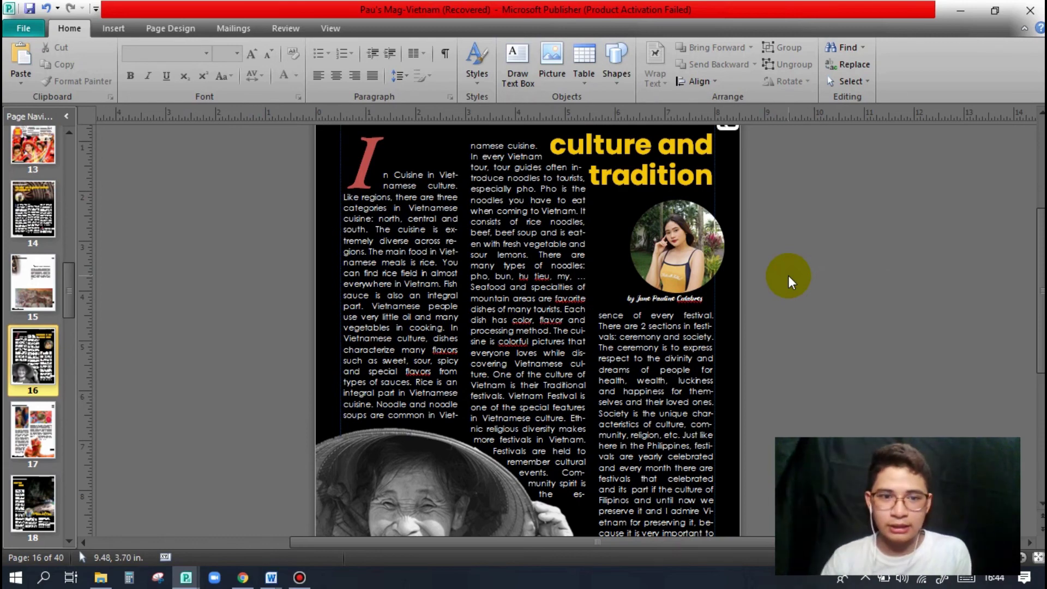
{"action": "scroll", "coordinate": [744, 297], "scroll_direction": "down", "scroll_amount": 2}
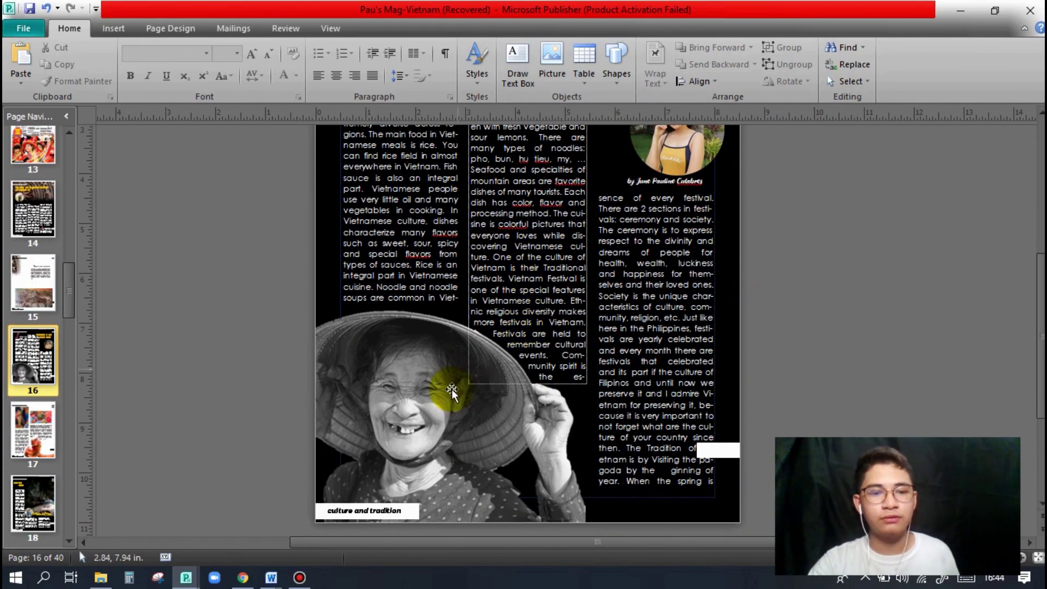
{"action": "left_click", "coordinate": [451, 390]}
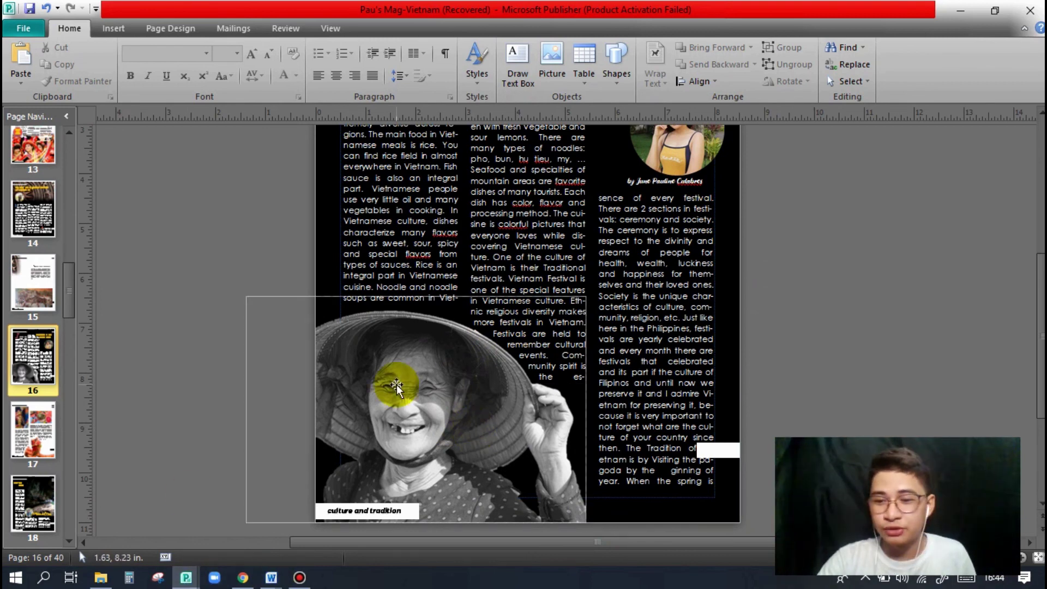
{"action": "left_click", "coordinate": [305, 475]}
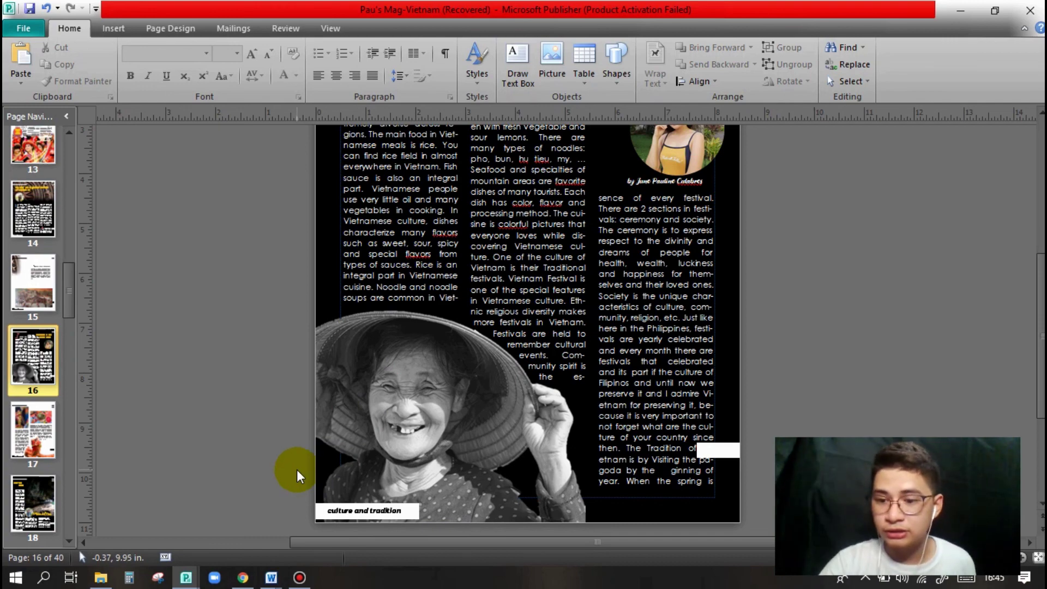
{"action": "mouse_move", "coordinate": [270, 578]}
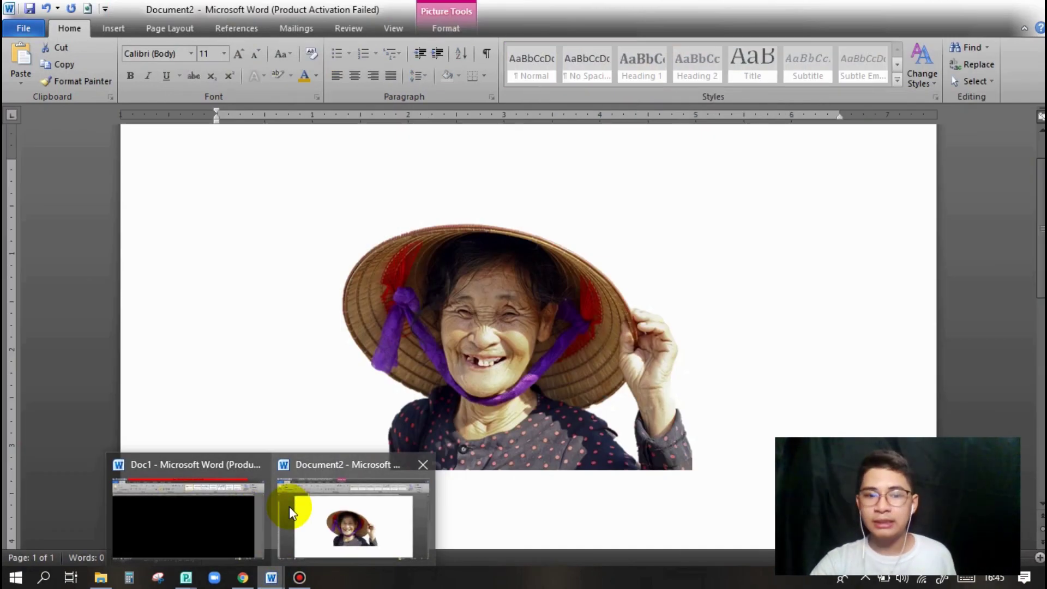
- Switch to Word's Document2 and deselect the colour cut-out photo of the woman
{"action": "left_click", "coordinate": [290, 511]}
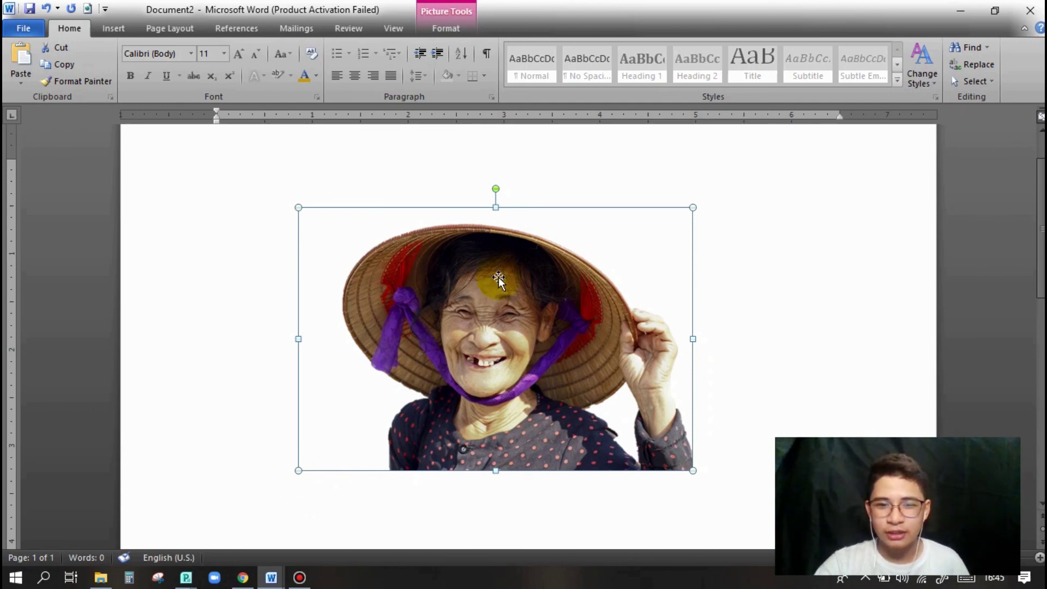
{"action": "left_click", "coordinate": [749, 282]}
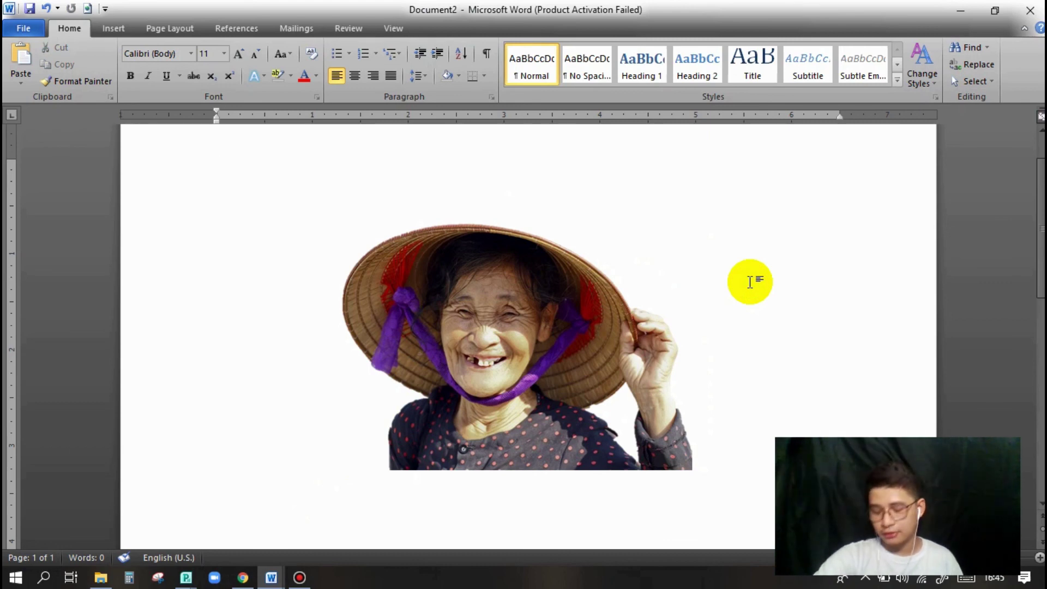